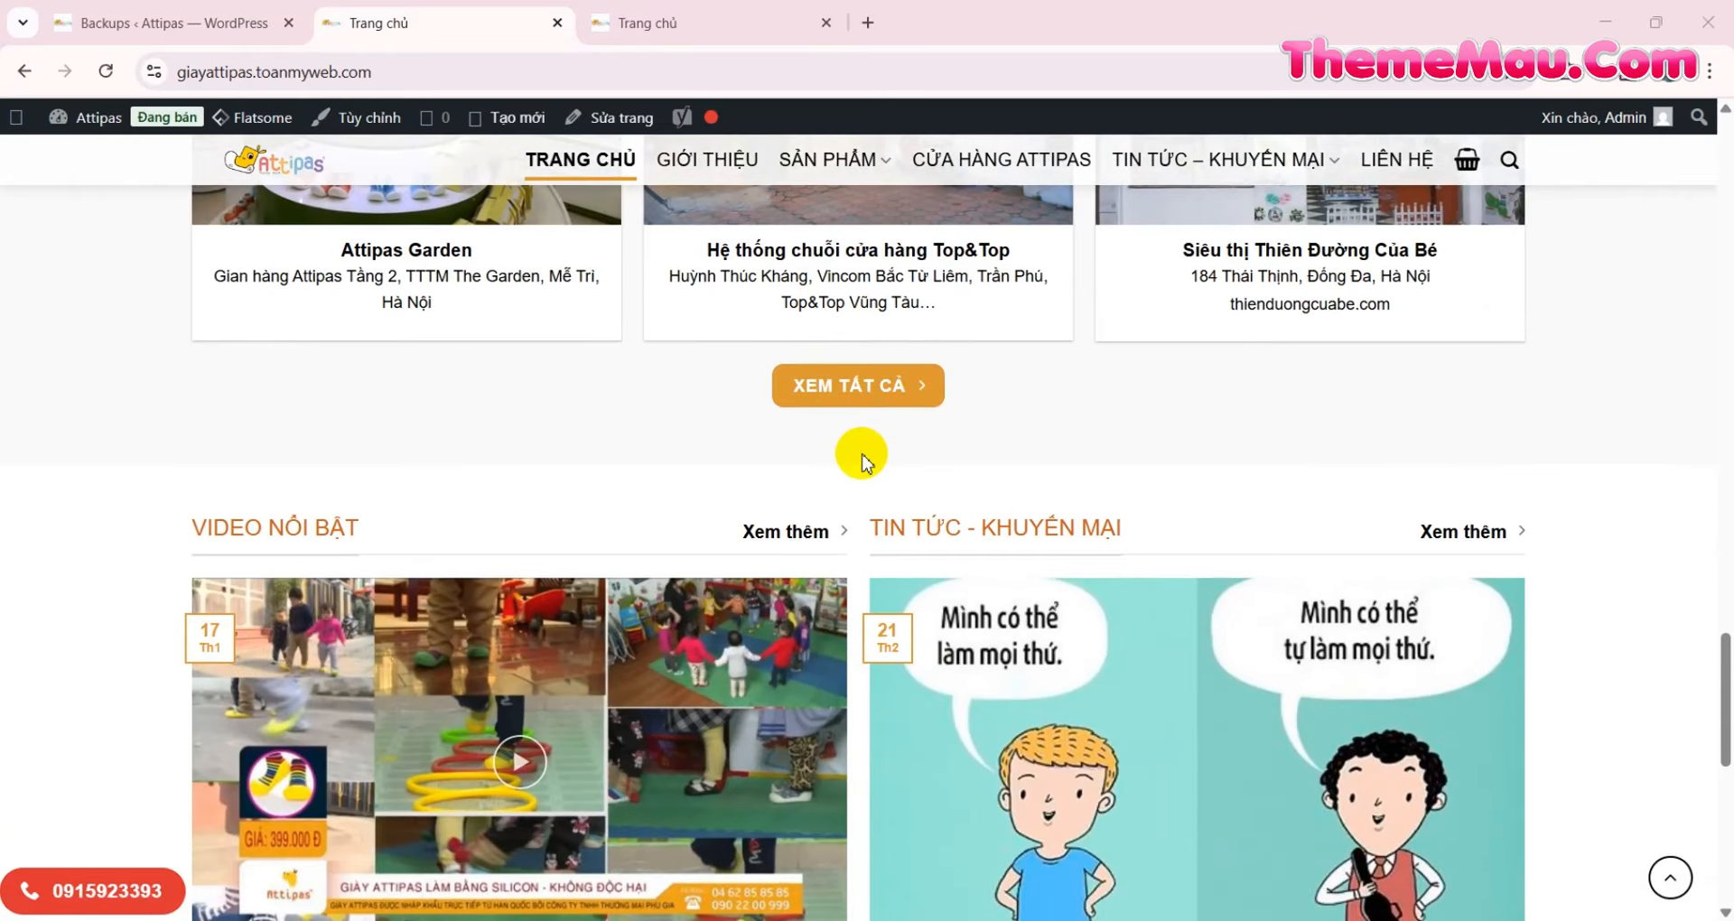
- Review the homepage from the store section down to the footer, and return to its beginning
{"action": "scroll", "coordinate": [862, 462], "scroll_direction": "down", "scroll_amount": 7}
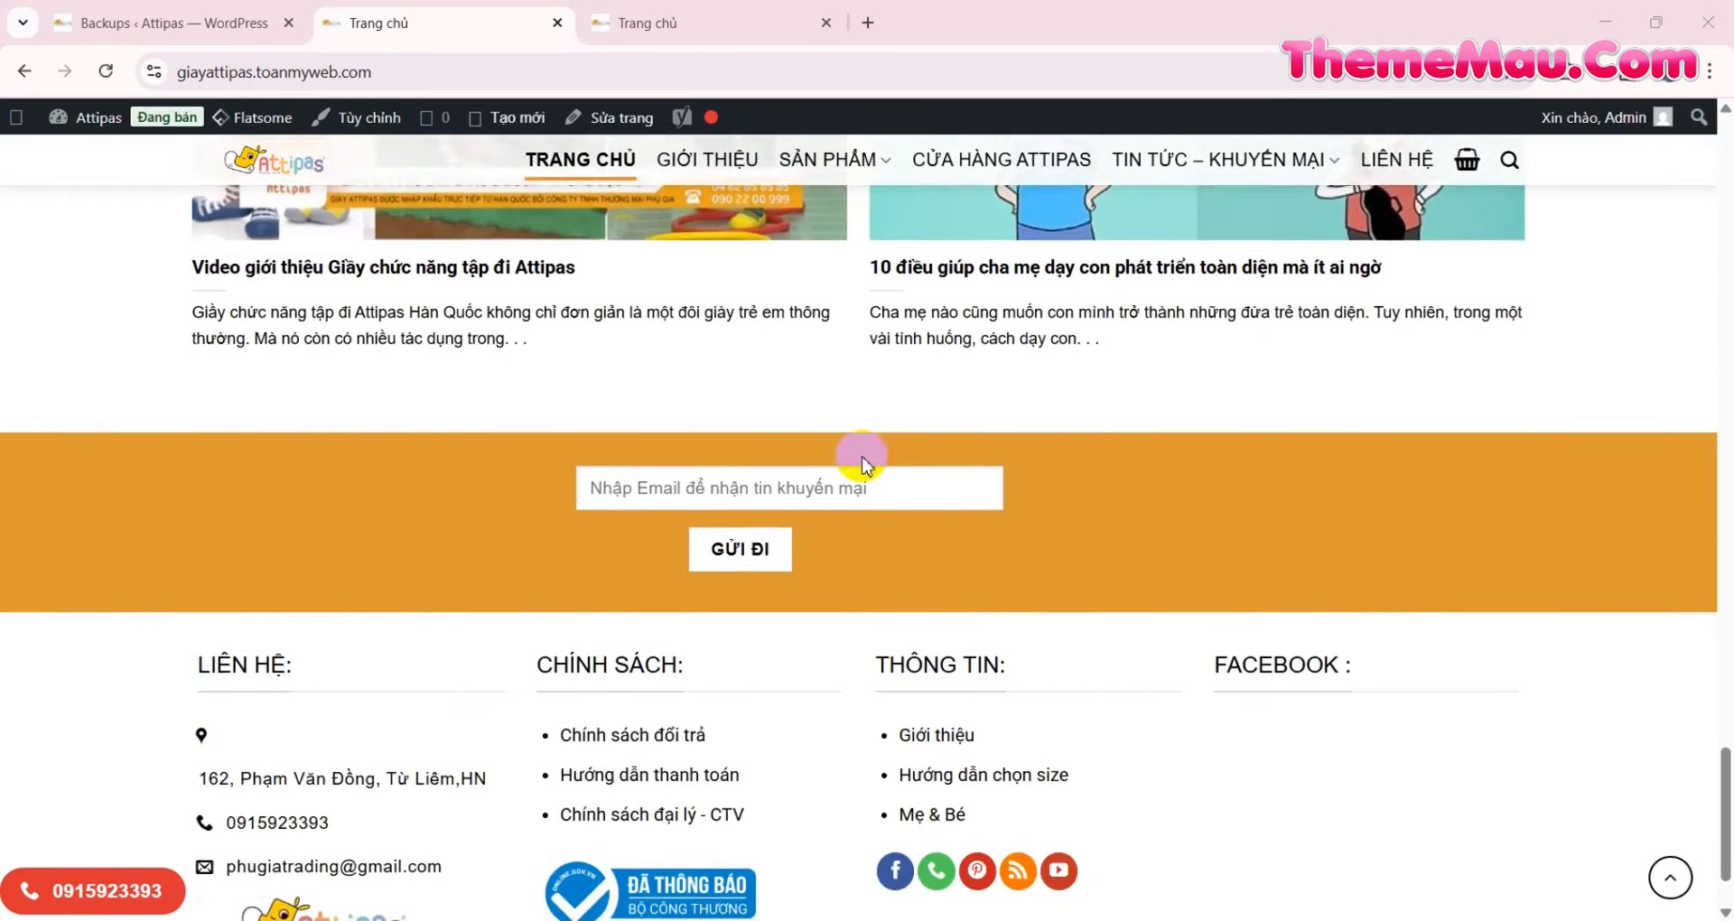
{"action": "scroll", "coordinate": [863, 462], "scroll_direction": "down", "scroll_amount": 1}
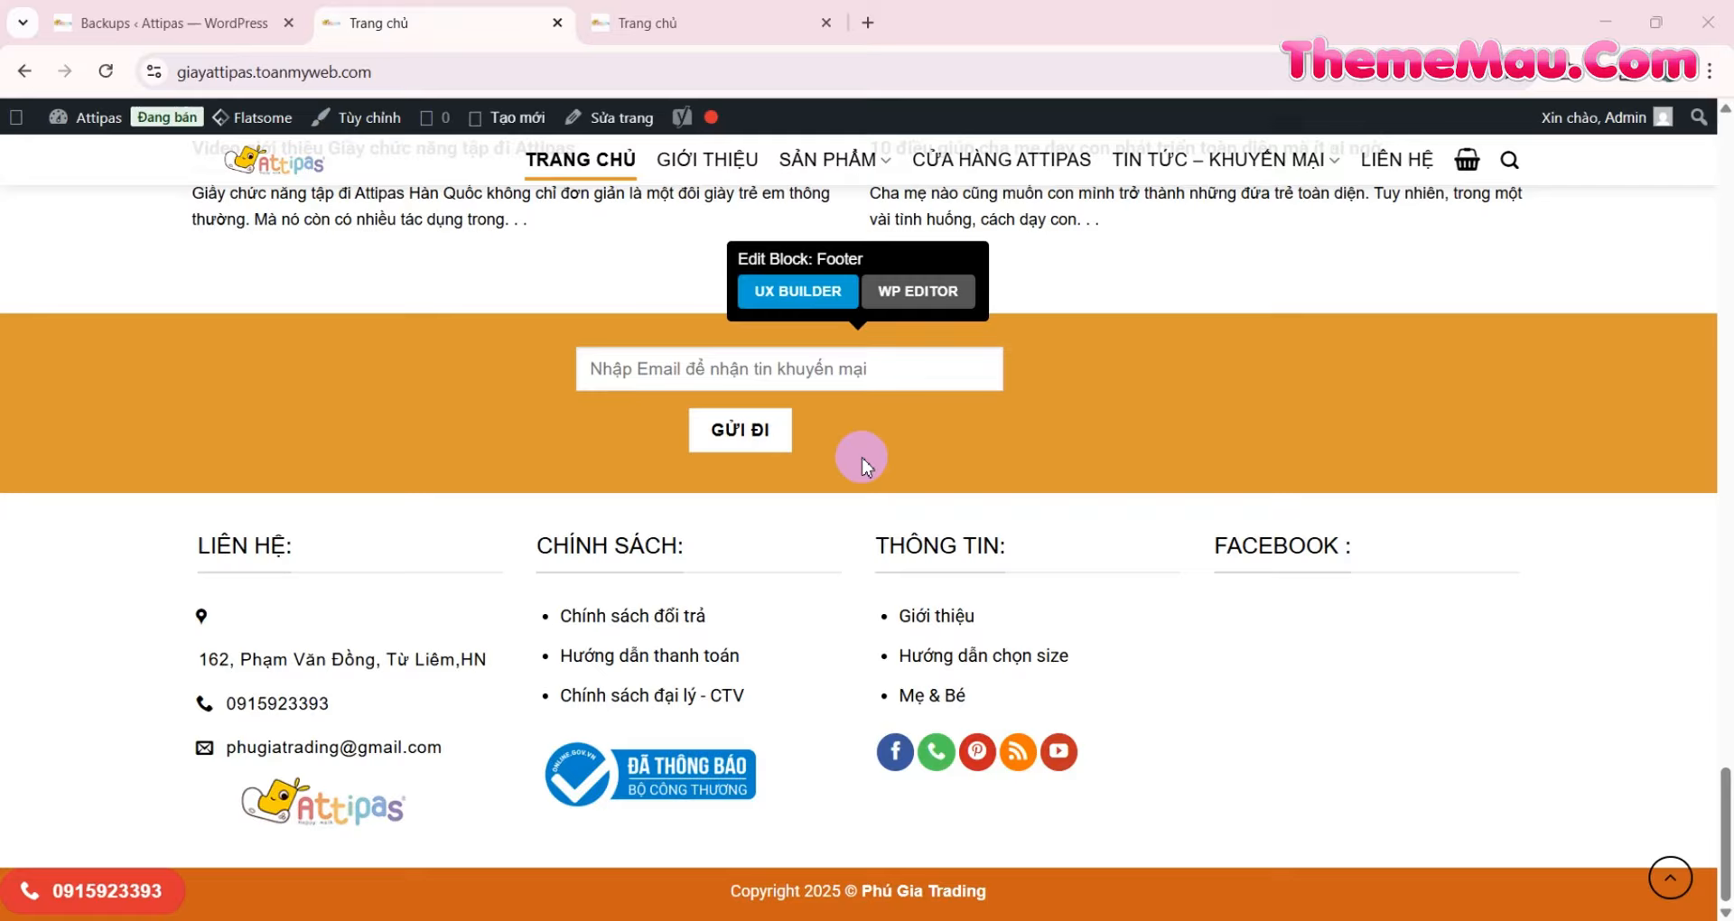
{"action": "left_click", "coordinate": [1670, 889]}
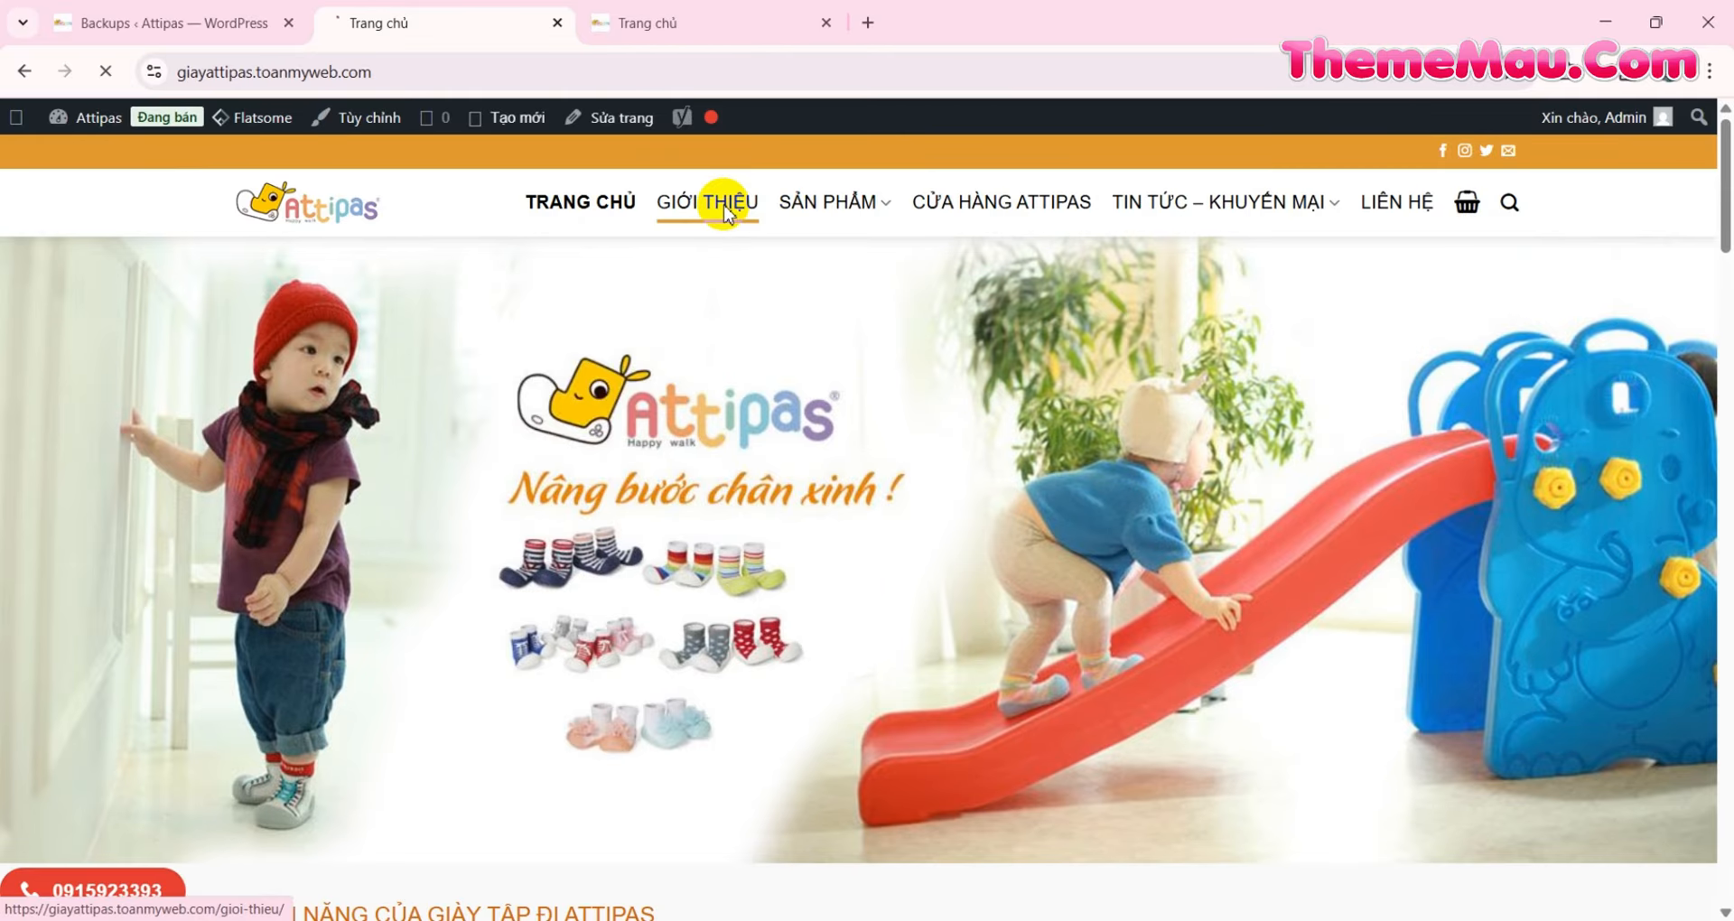
- Open the Giới thiệu page and review its article, images and embedded video down to the footer
{"action": "scroll", "coordinate": [685, 349], "scroll_direction": "down", "scroll_amount": 8}
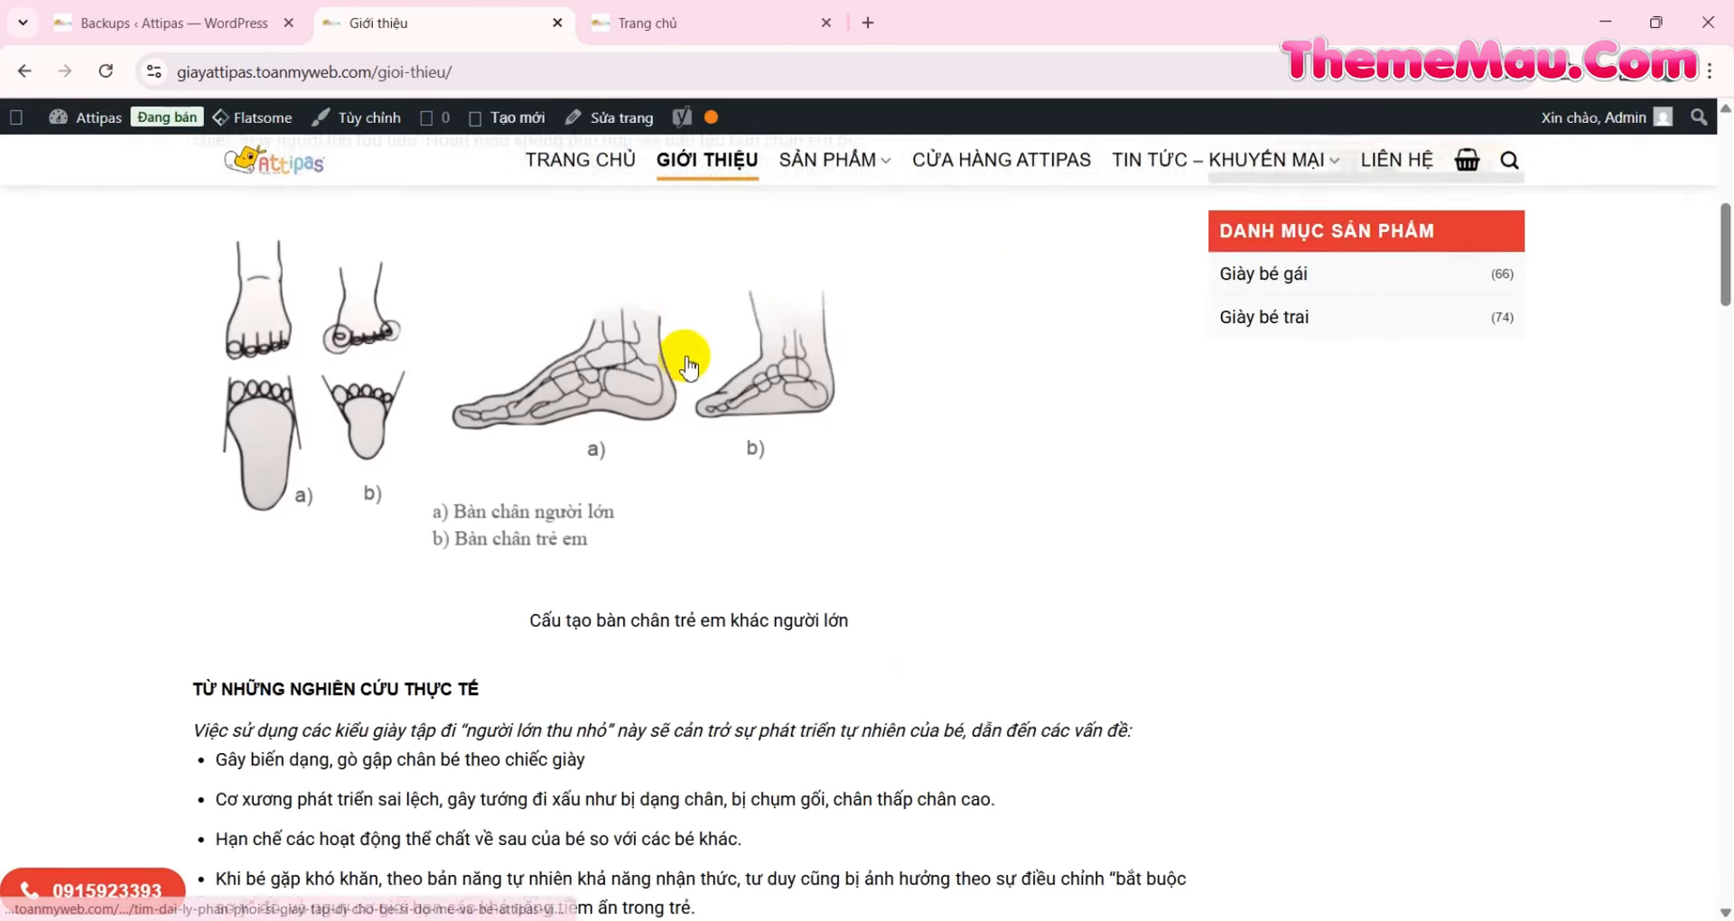
{"action": "scroll", "coordinate": [686, 366], "scroll_direction": "down", "scroll_amount": 12}
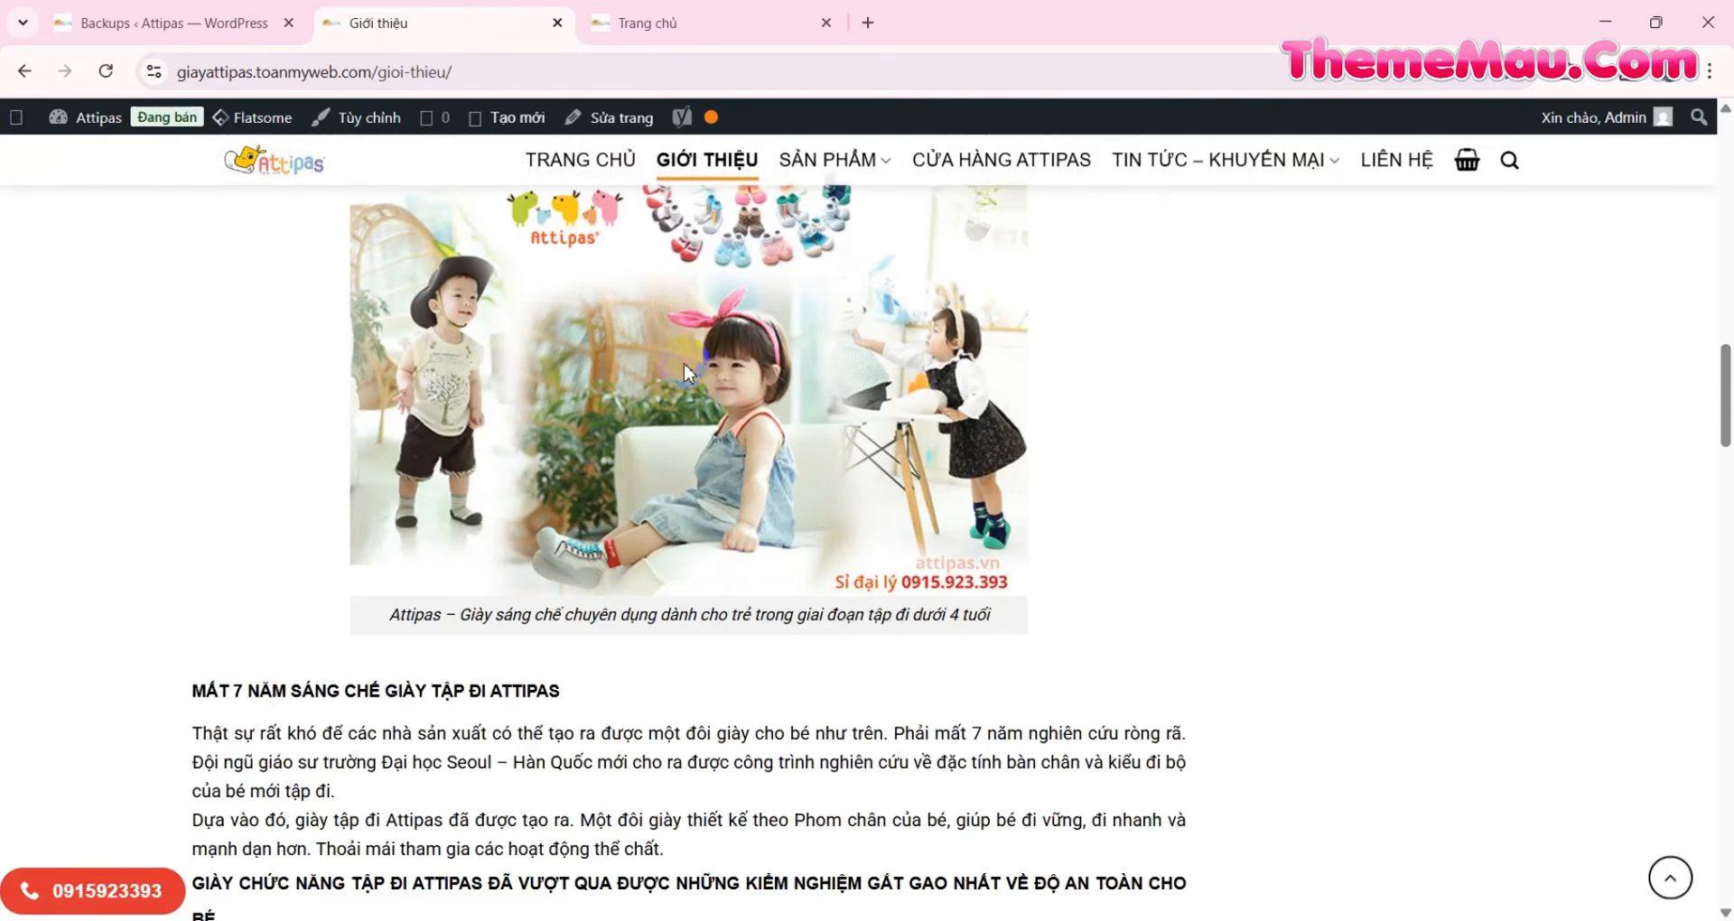
{"action": "scroll", "coordinate": [686, 372], "scroll_direction": "down", "scroll_amount": 12}
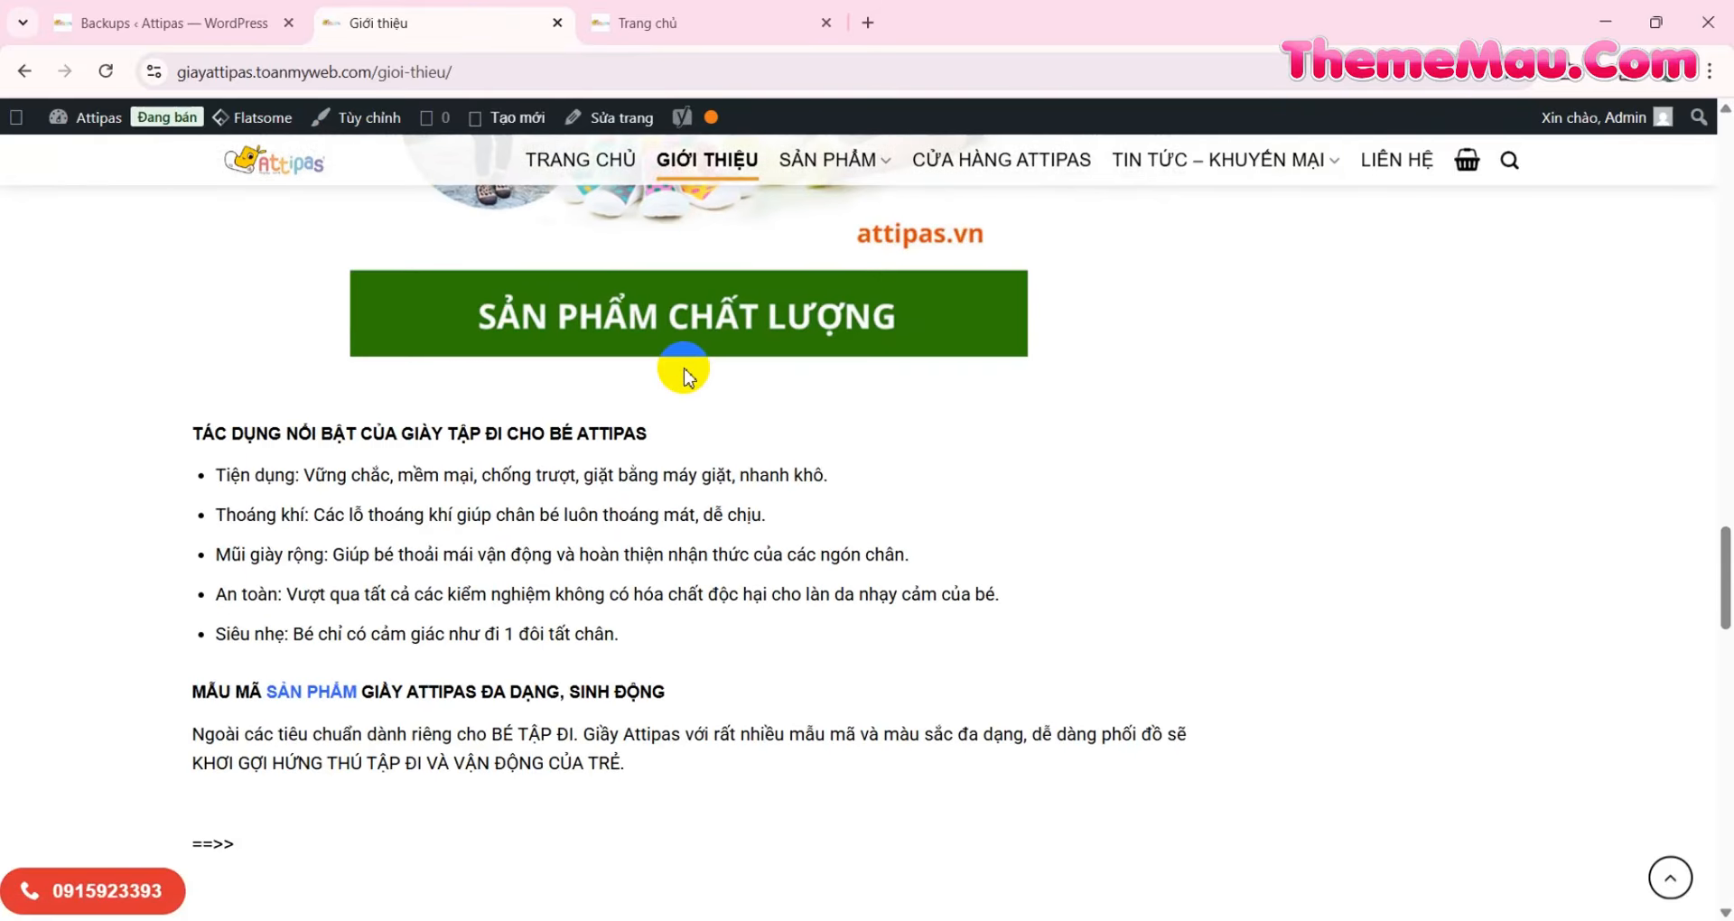
{"action": "scroll", "coordinate": [683, 374], "scroll_direction": "down", "scroll_amount": 12}
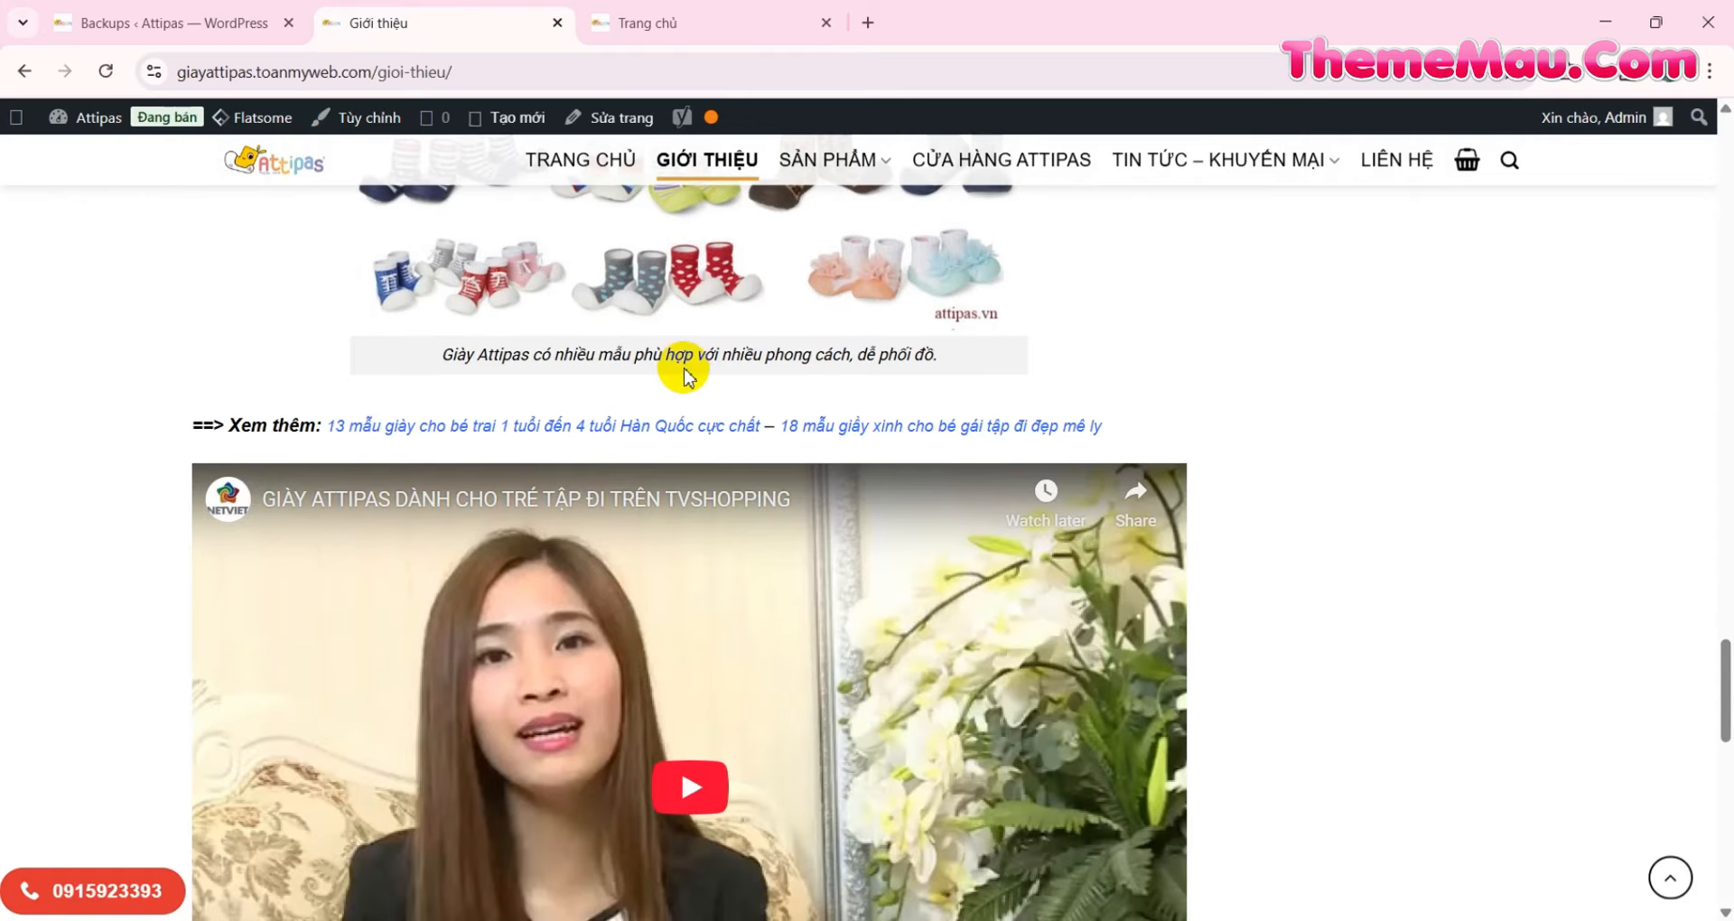
{"action": "scroll", "coordinate": [683, 373], "scroll_direction": "down", "scroll_amount": 6}
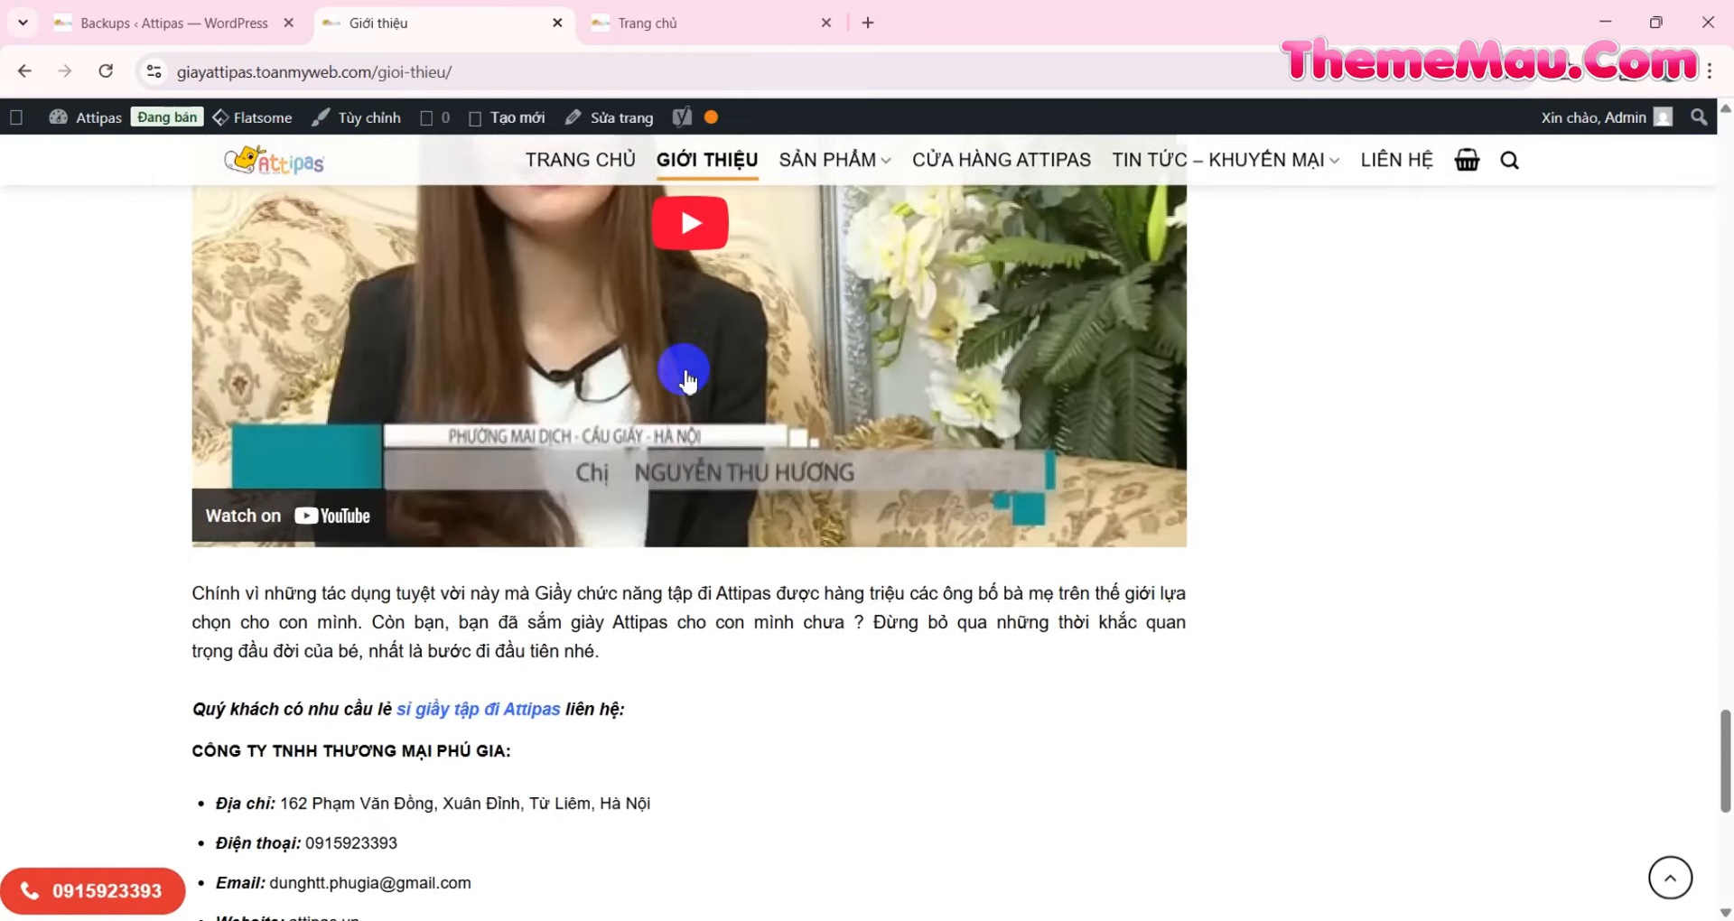
{"action": "scroll", "coordinate": [684, 374], "scroll_direction": "down", "scroll_amount": 8}
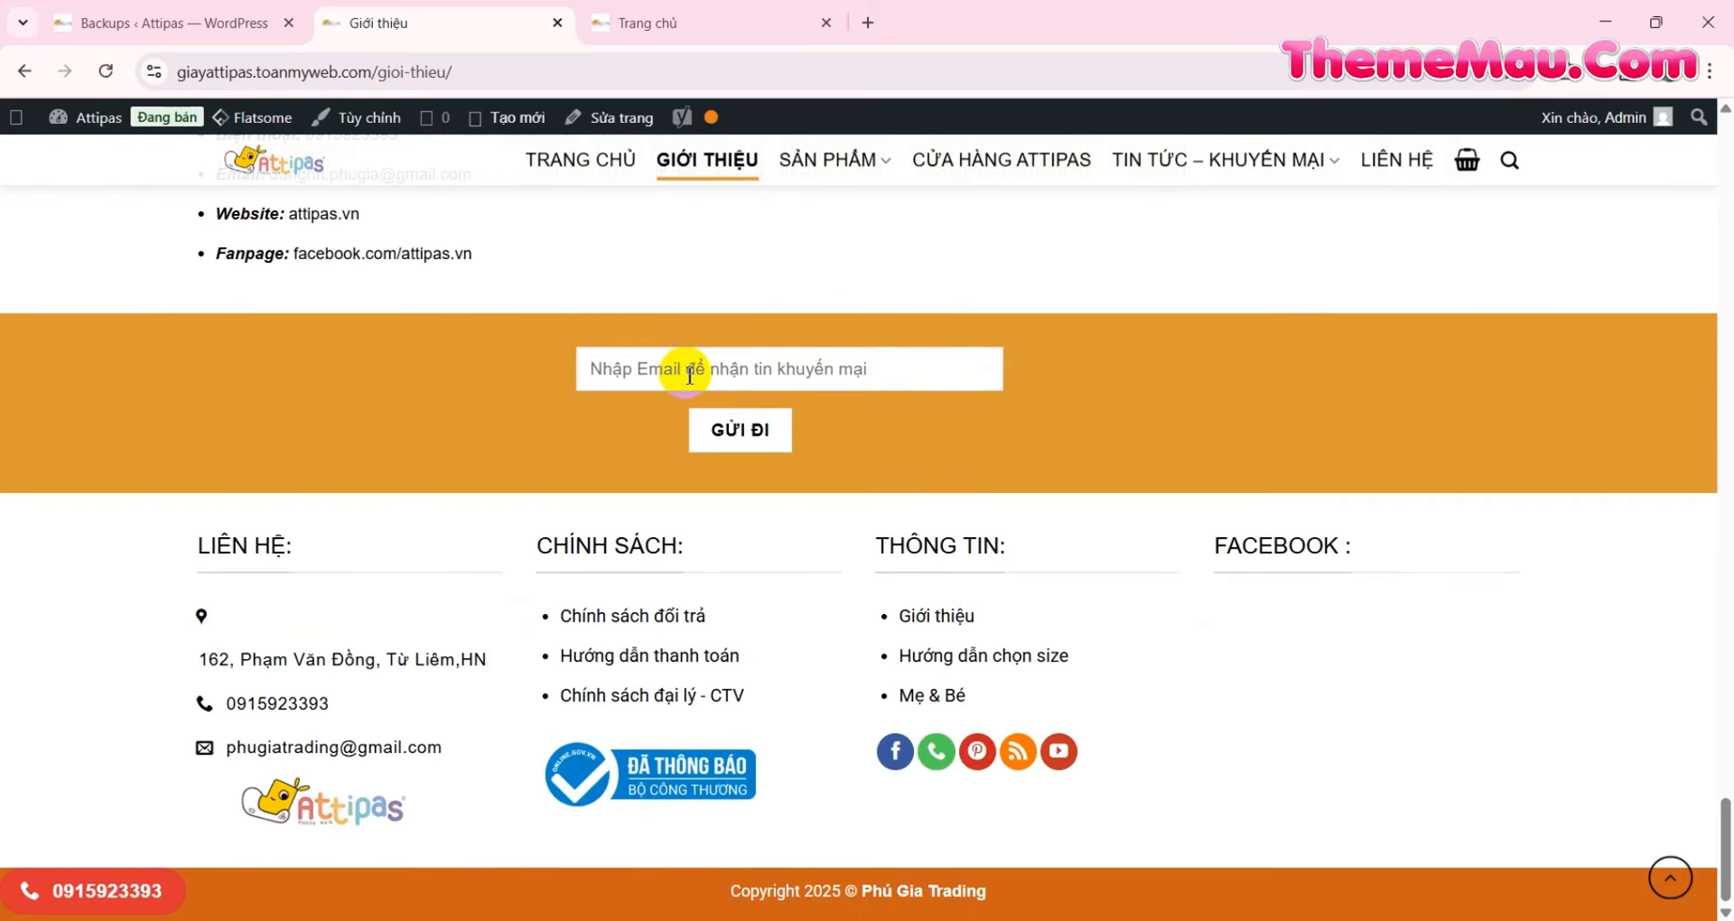
{"action": "scroll", "coordinate": [689, 374], "scroll_direction": "up", "scroll_amount": 10}
- Browse the Tất cả sản phẩm listing and go to page 3 of the products
{"action": "mouse_move", "coordinate": [829, 161]}
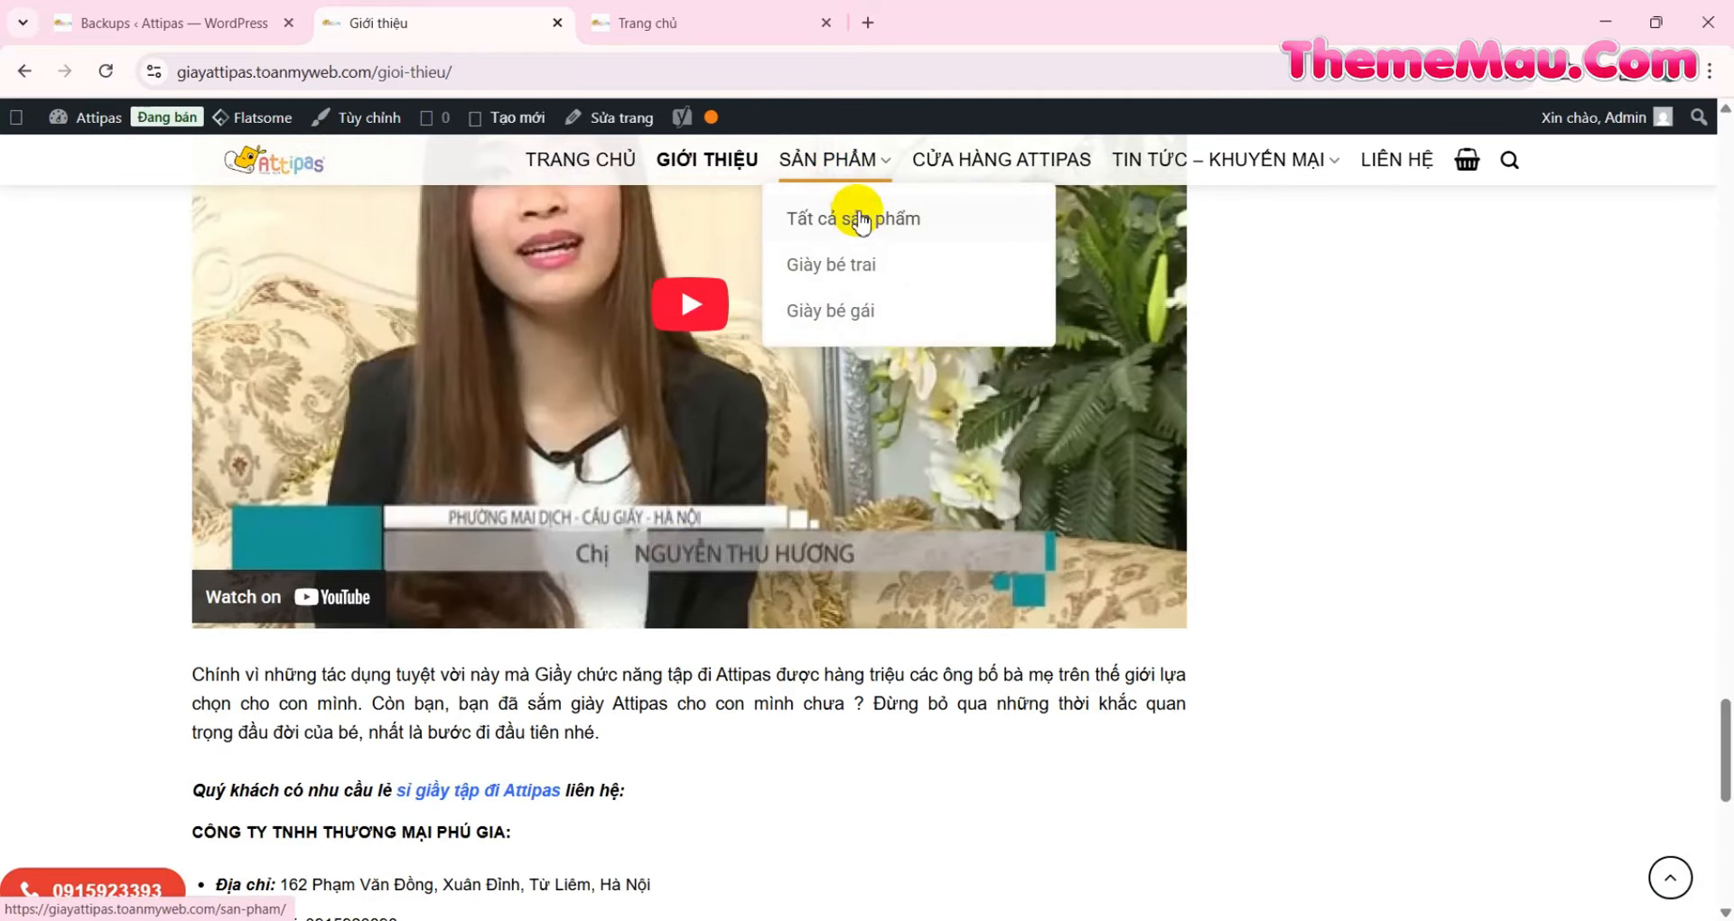
{"action": "left_click", "coordinate": [862, 224]}
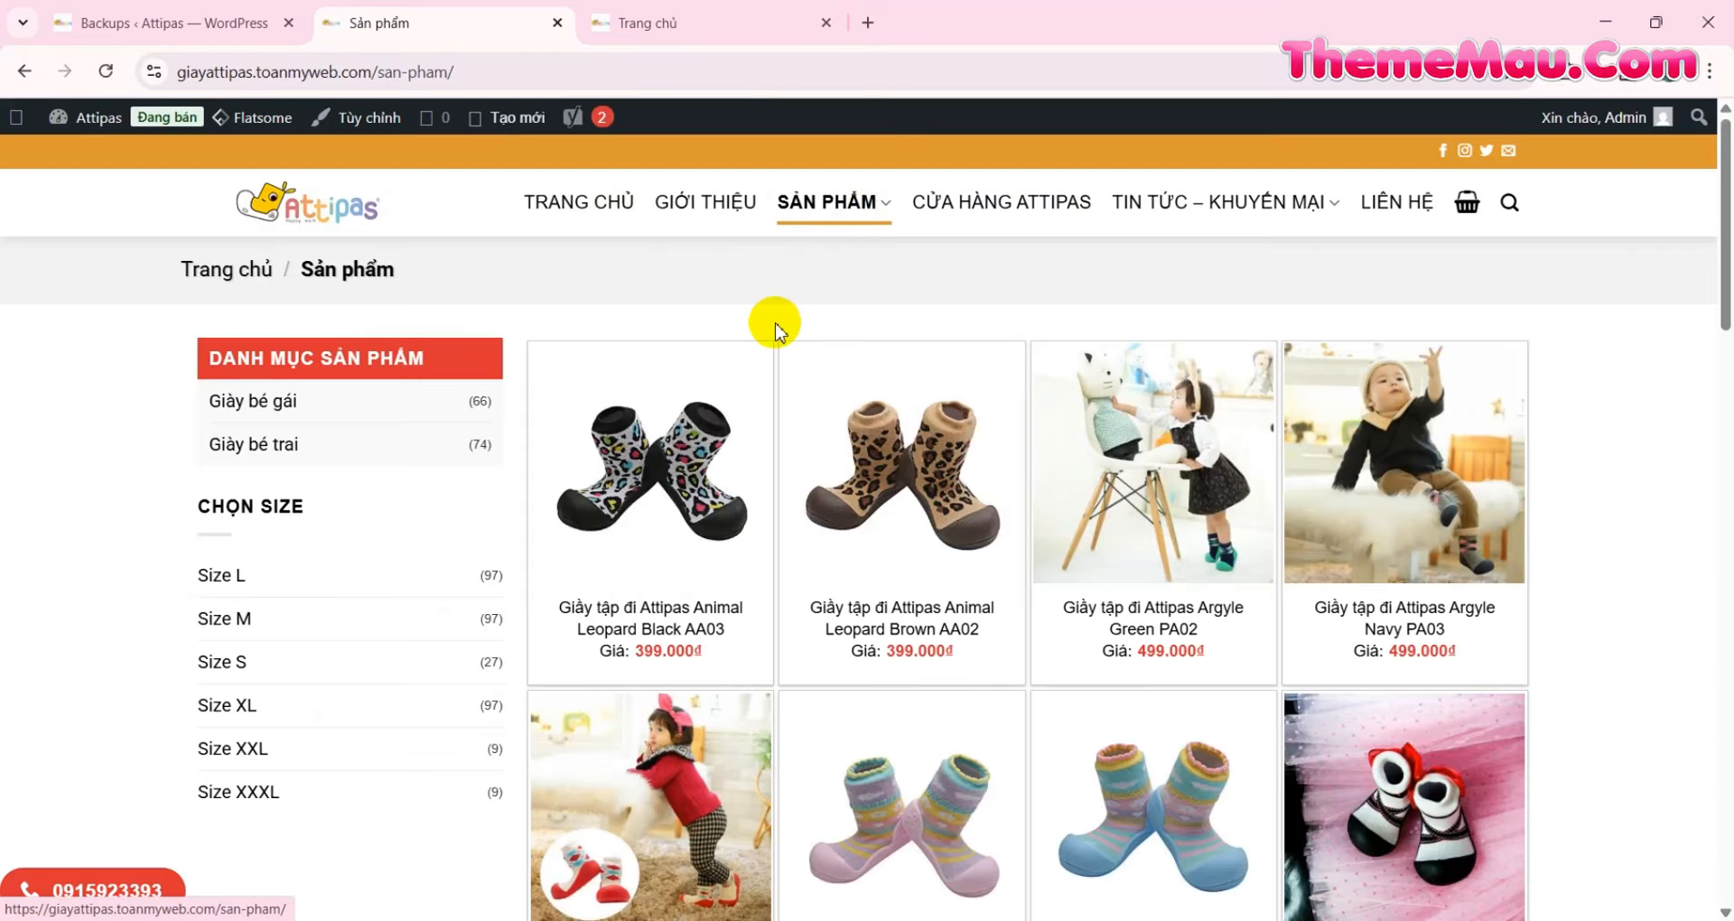
{"action": "scroll", "coordinate": [663, 388], "scroll_direction": "down", "scroll_amount": 10}
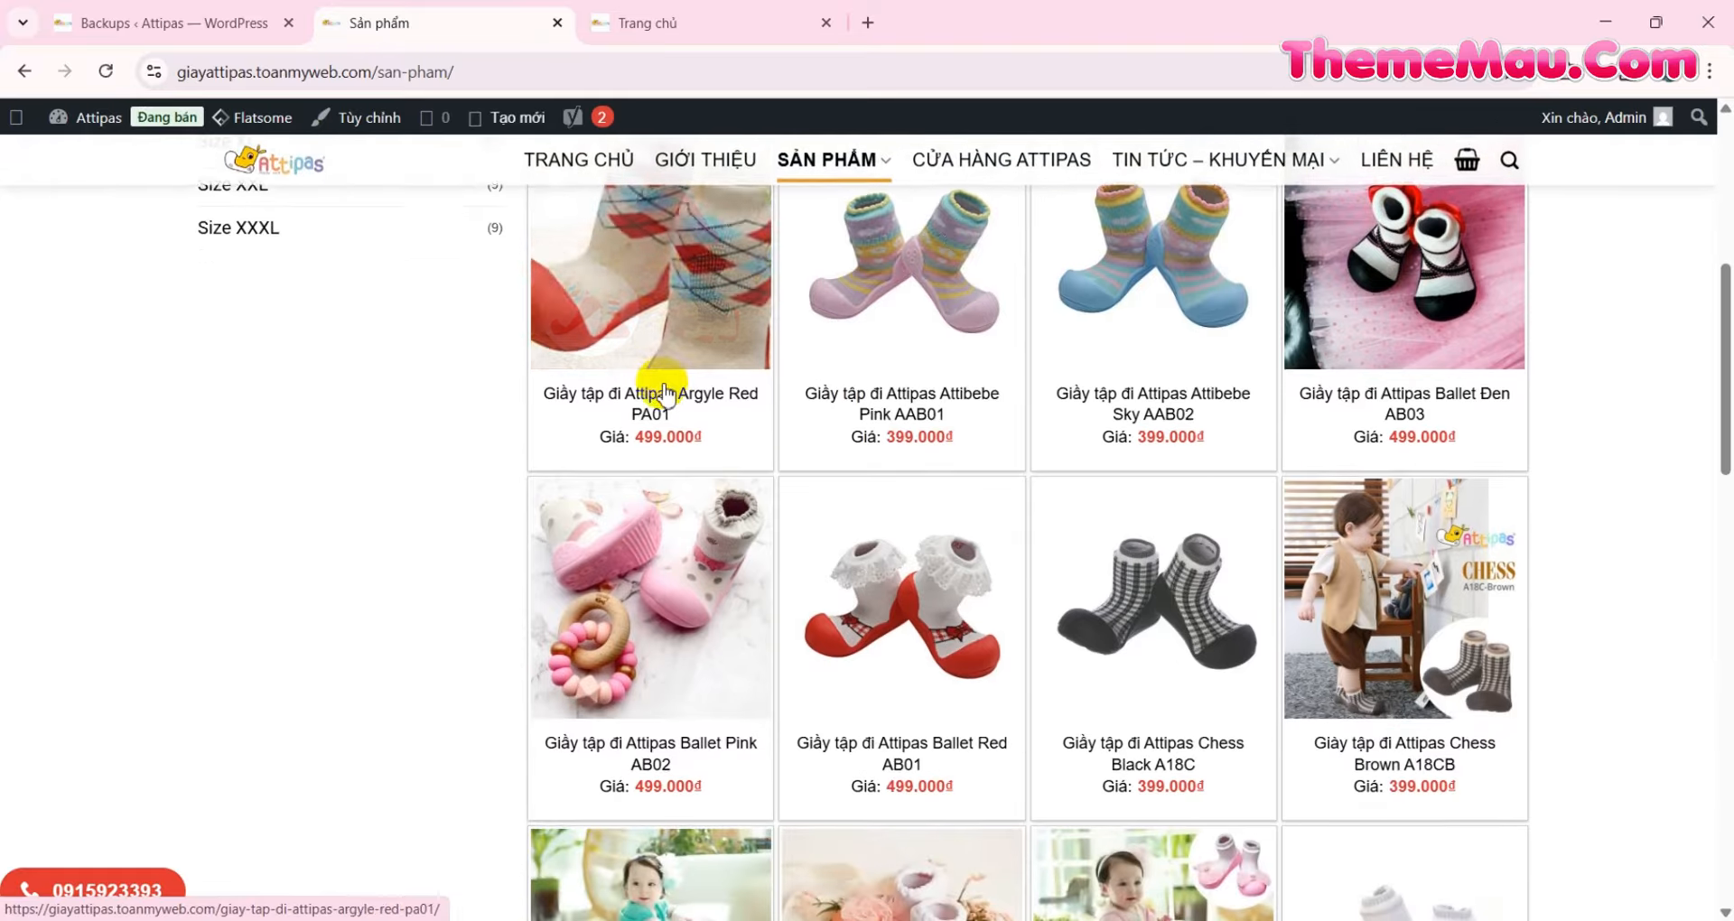
{"action": "scroll", "coordinate": [663, 390], "scroll_direction": "down", "scroll_amount": 10}
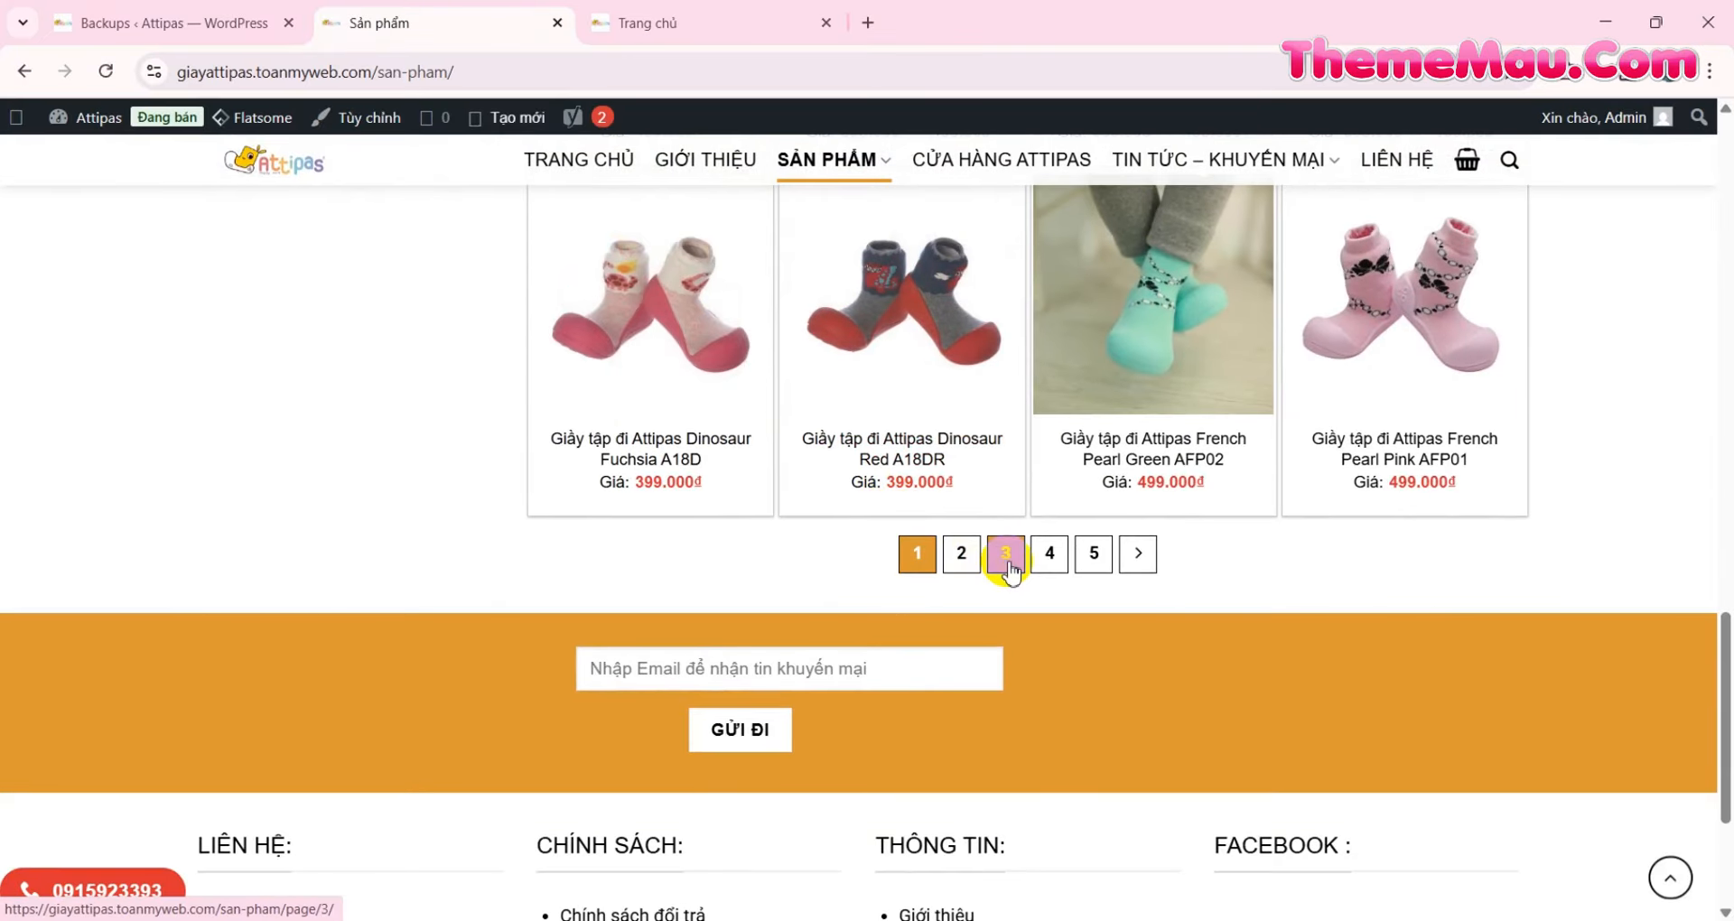
{"action": "scroll", "coordinate": [998, 560], "scroll_direction": "down", "scroll_amount": 5}
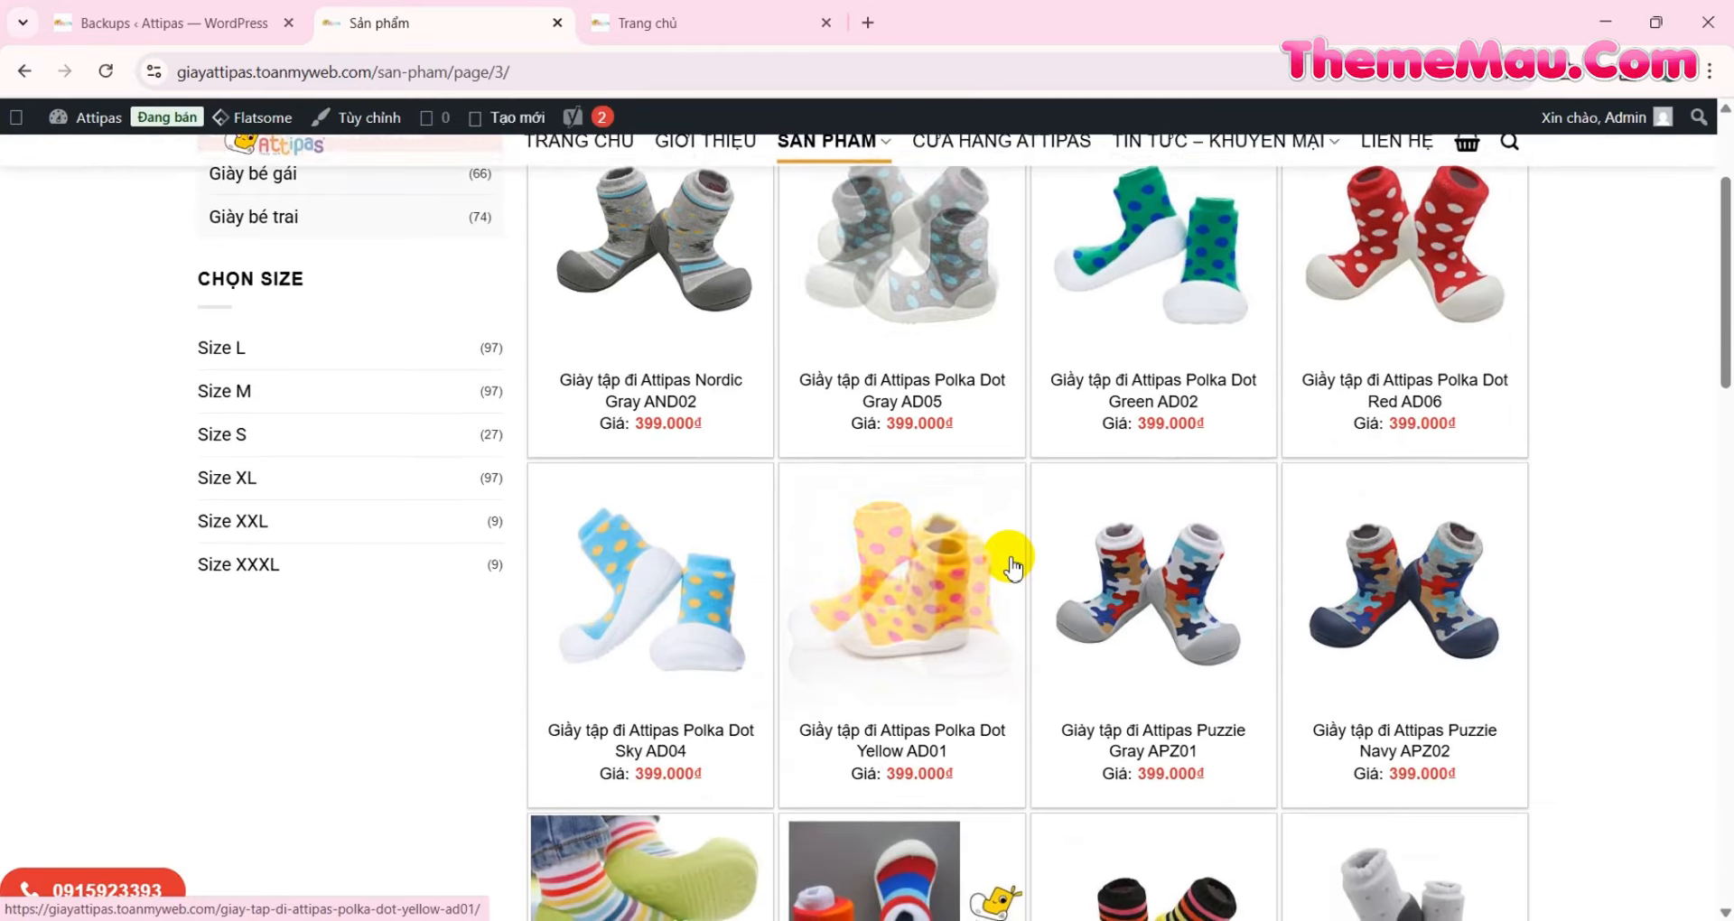
- Open the Attipas Puzzie Navy APZ02 product and examine its options, call-back form, description and related products
{"action": "left_click", "coordinate": [1379, 452]}
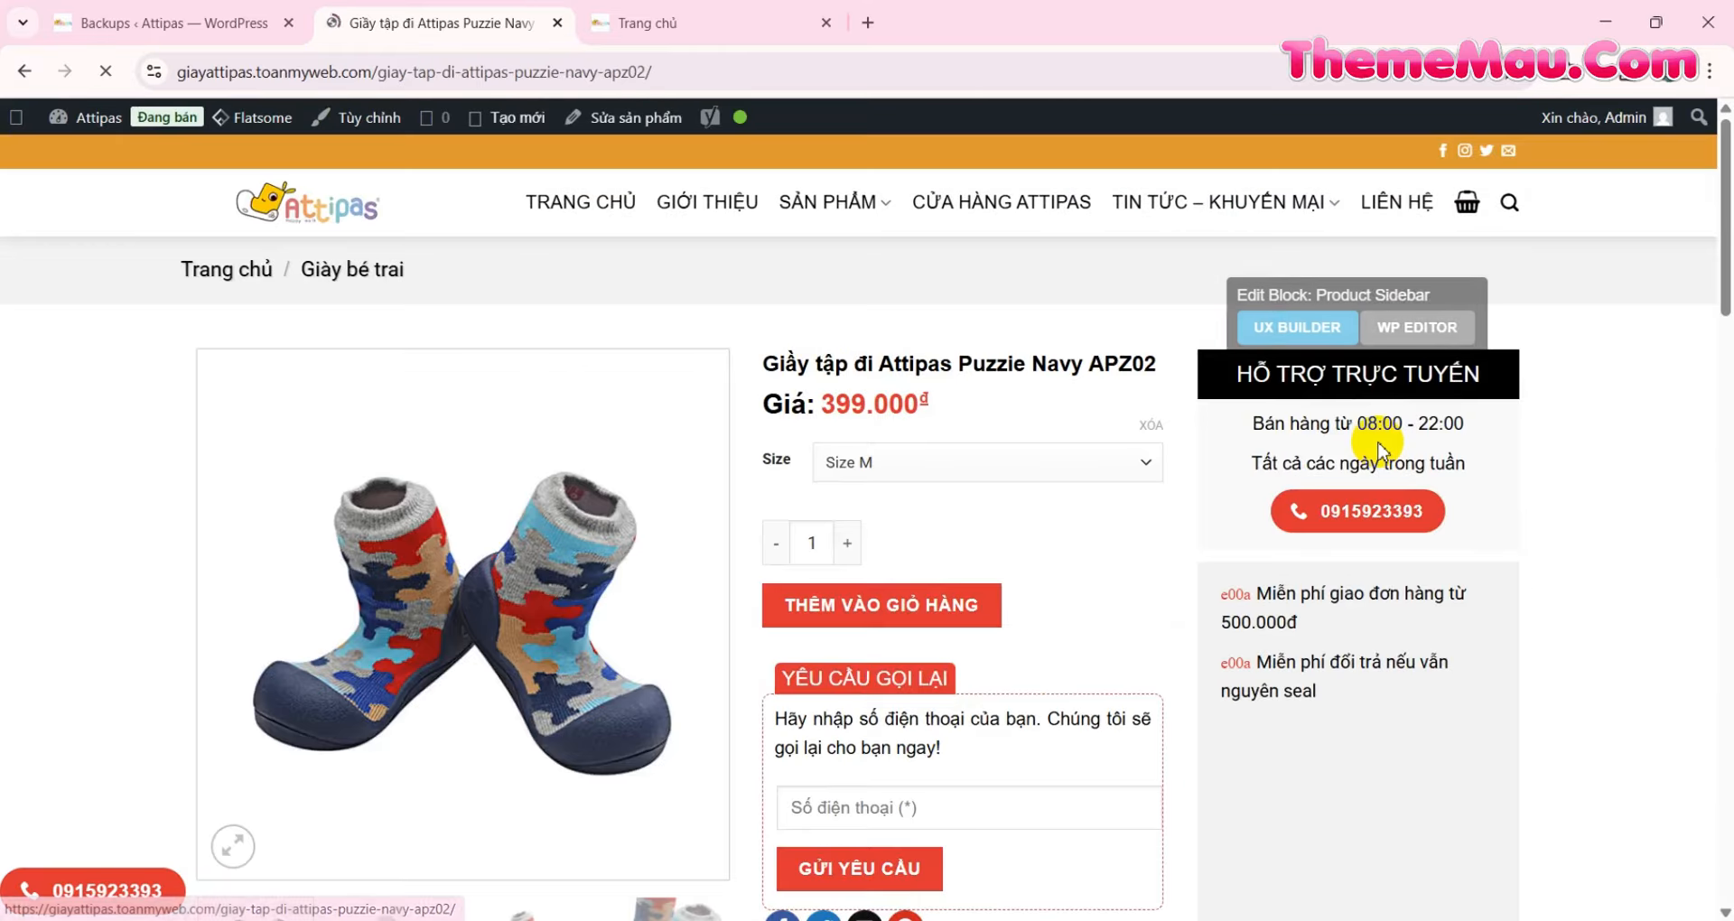
{"action": "scroll", "coordinate": [891, 506], "scroll_direction": "down", "scroll_amount": 1}
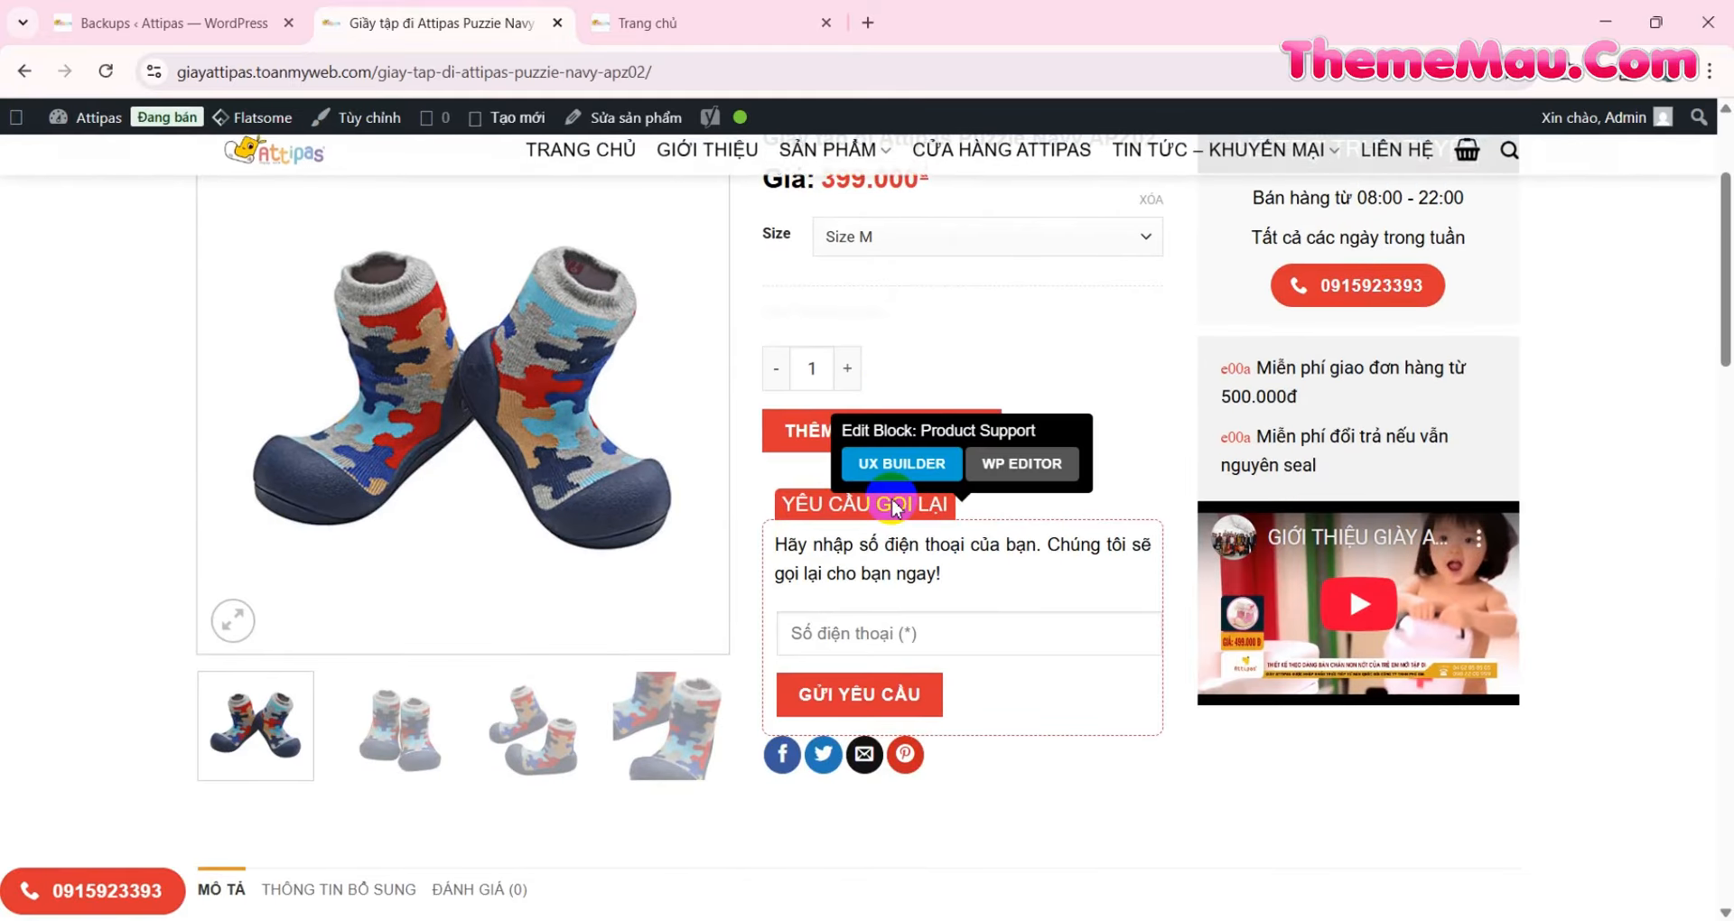
{"action": "scroll", "coordinate": [891, 505], "scroll_direction": "down", "scroll_amount": 2}
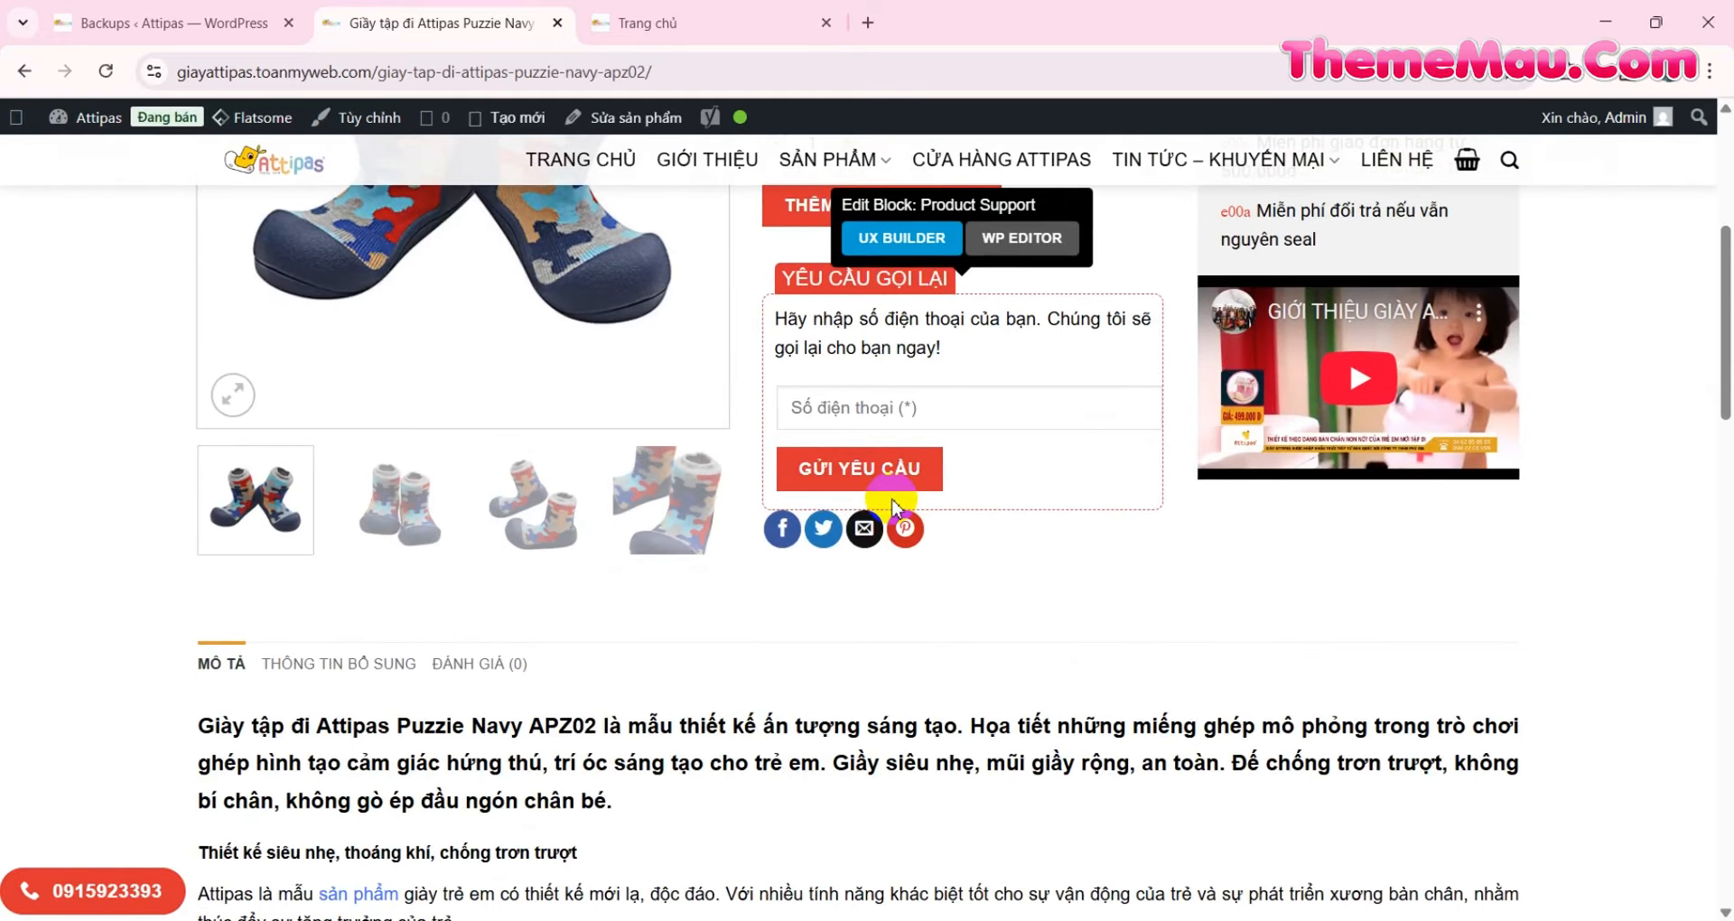
{"action": "scroll", "coordinate": [891, 506], "scroll_direction": "down", "scroll_amount": 5}
{"action": "scroll", "coordinate": [892, 502], "scroll_direction": "down", "scroll_amount": 9}
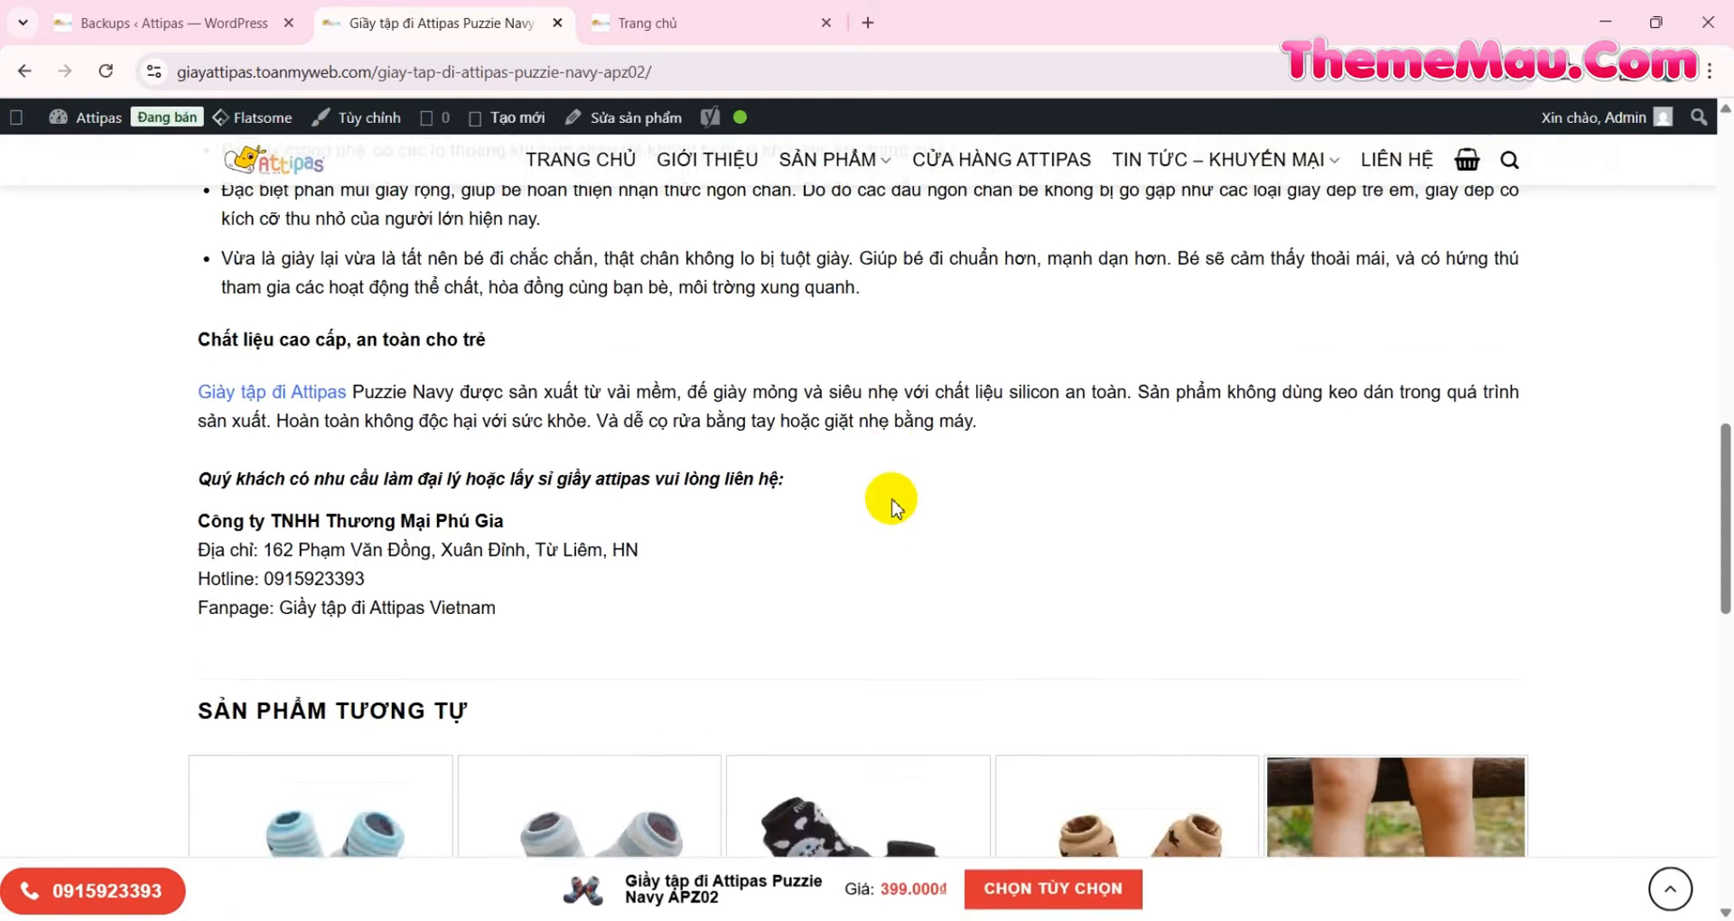
{"action": "scroll", "coordinate": [898, 510], "scroll_direction": "down", "scroll_amount": 2}
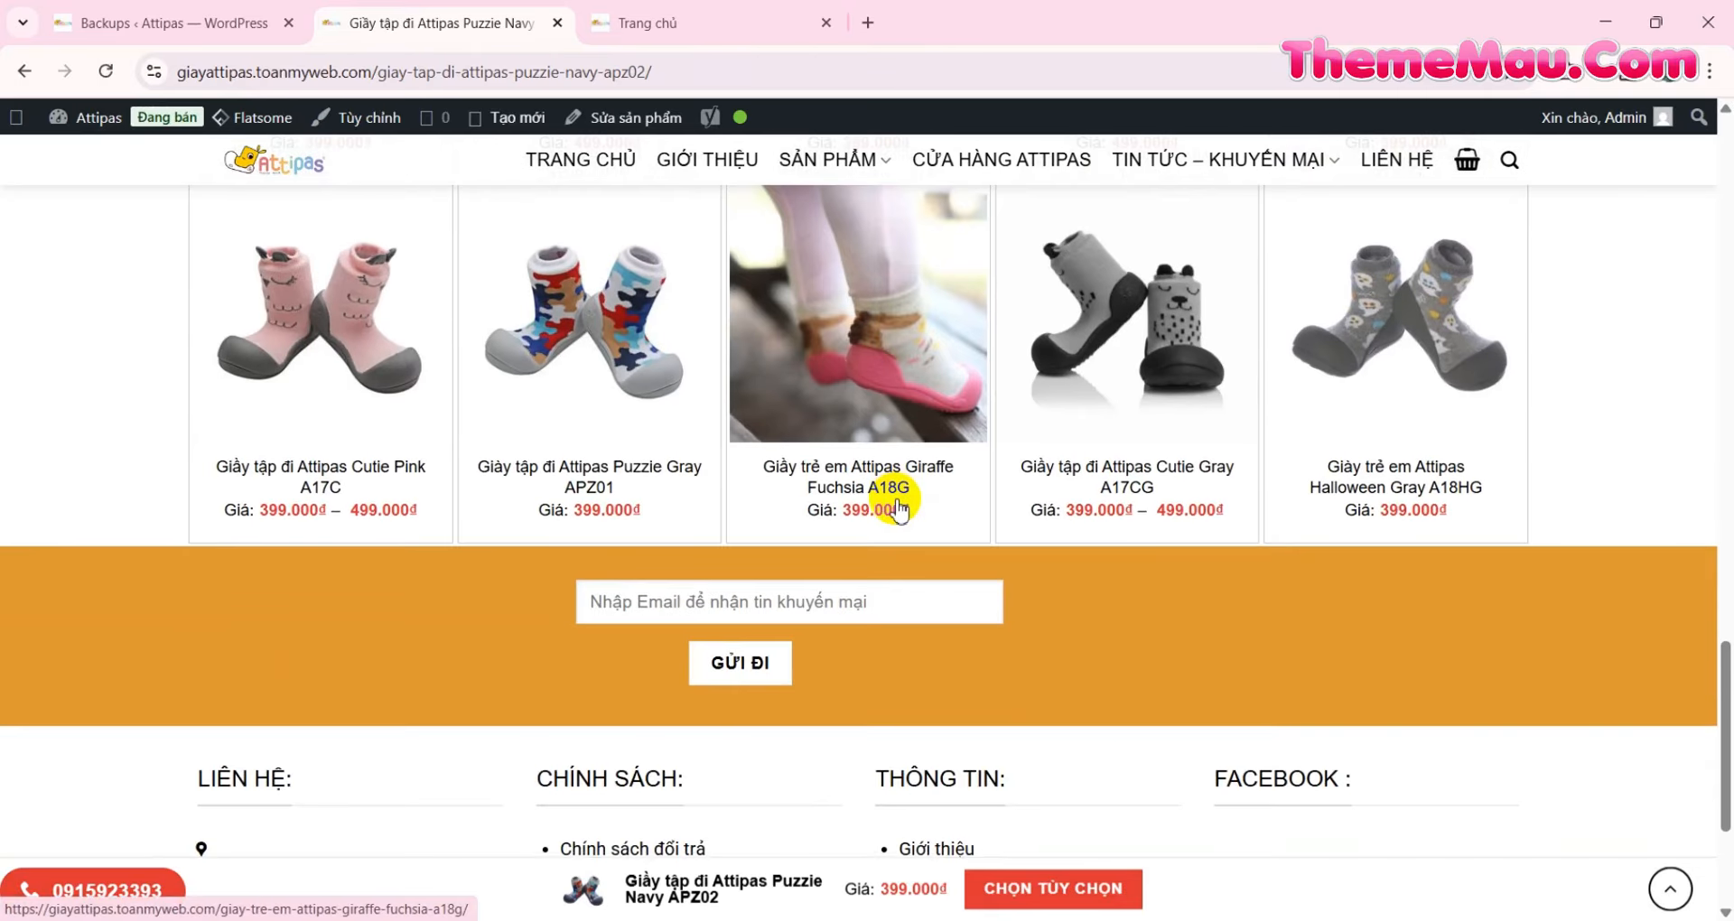
{"action": "scroll", "coordinate": [1354, 437], "scroll_direction": "up", "scroll_amount": 7}
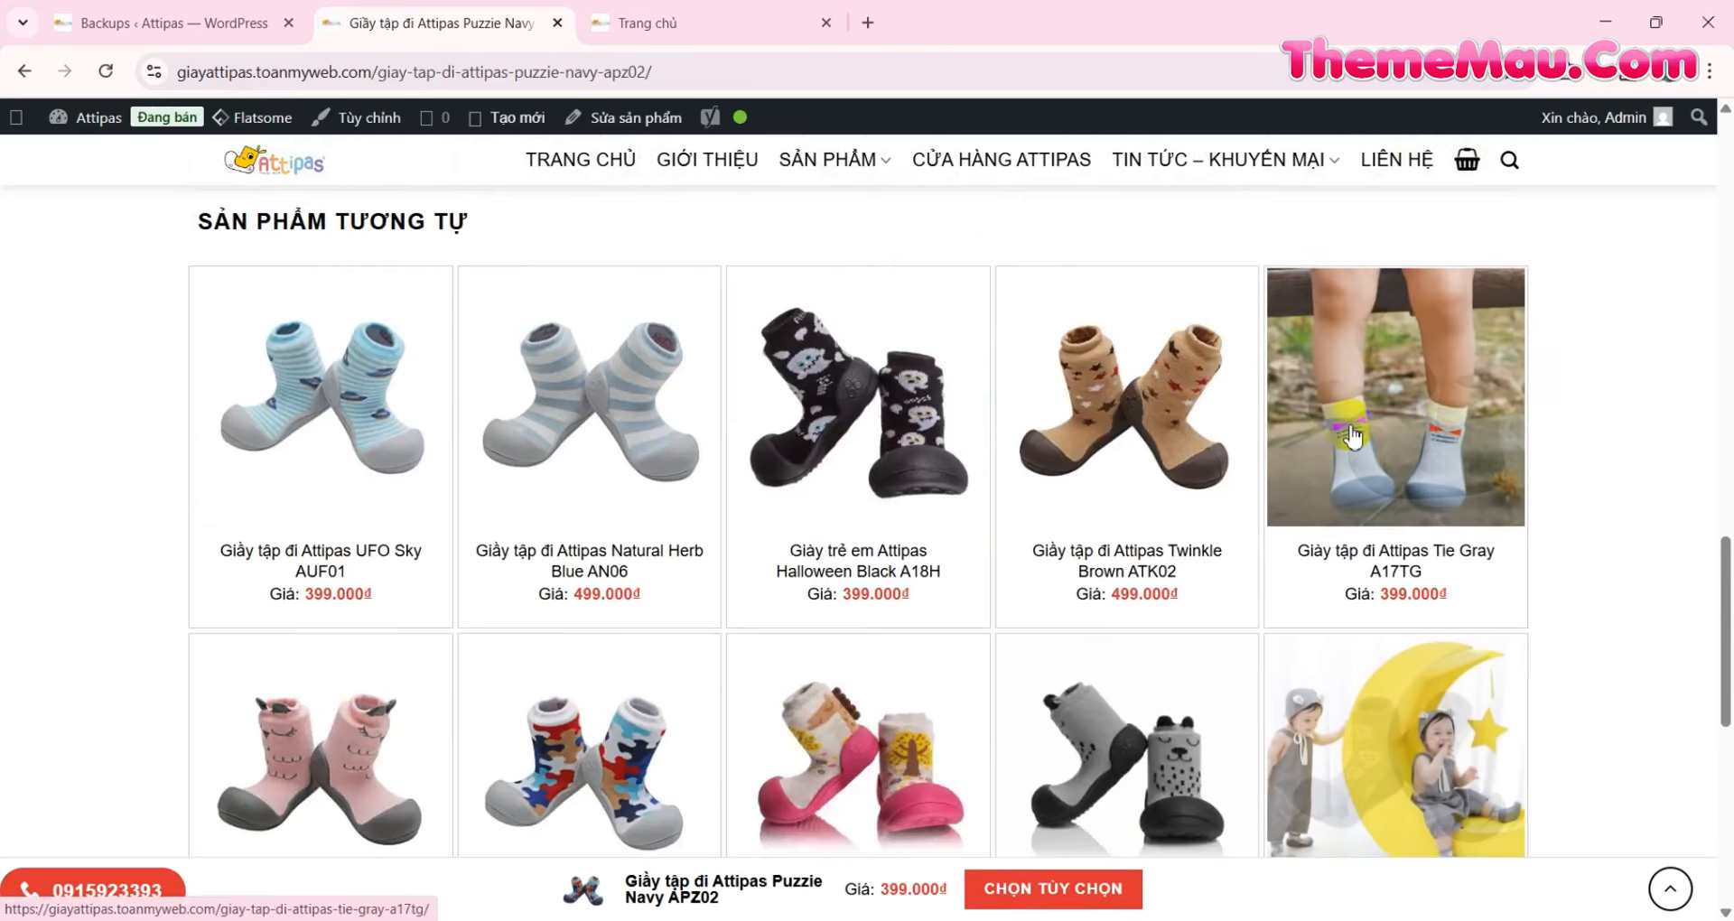
- Browse the Giày bé gái category and filter its shoes by Size L
{"action": "left_click", "coordinate": [866, 162]}
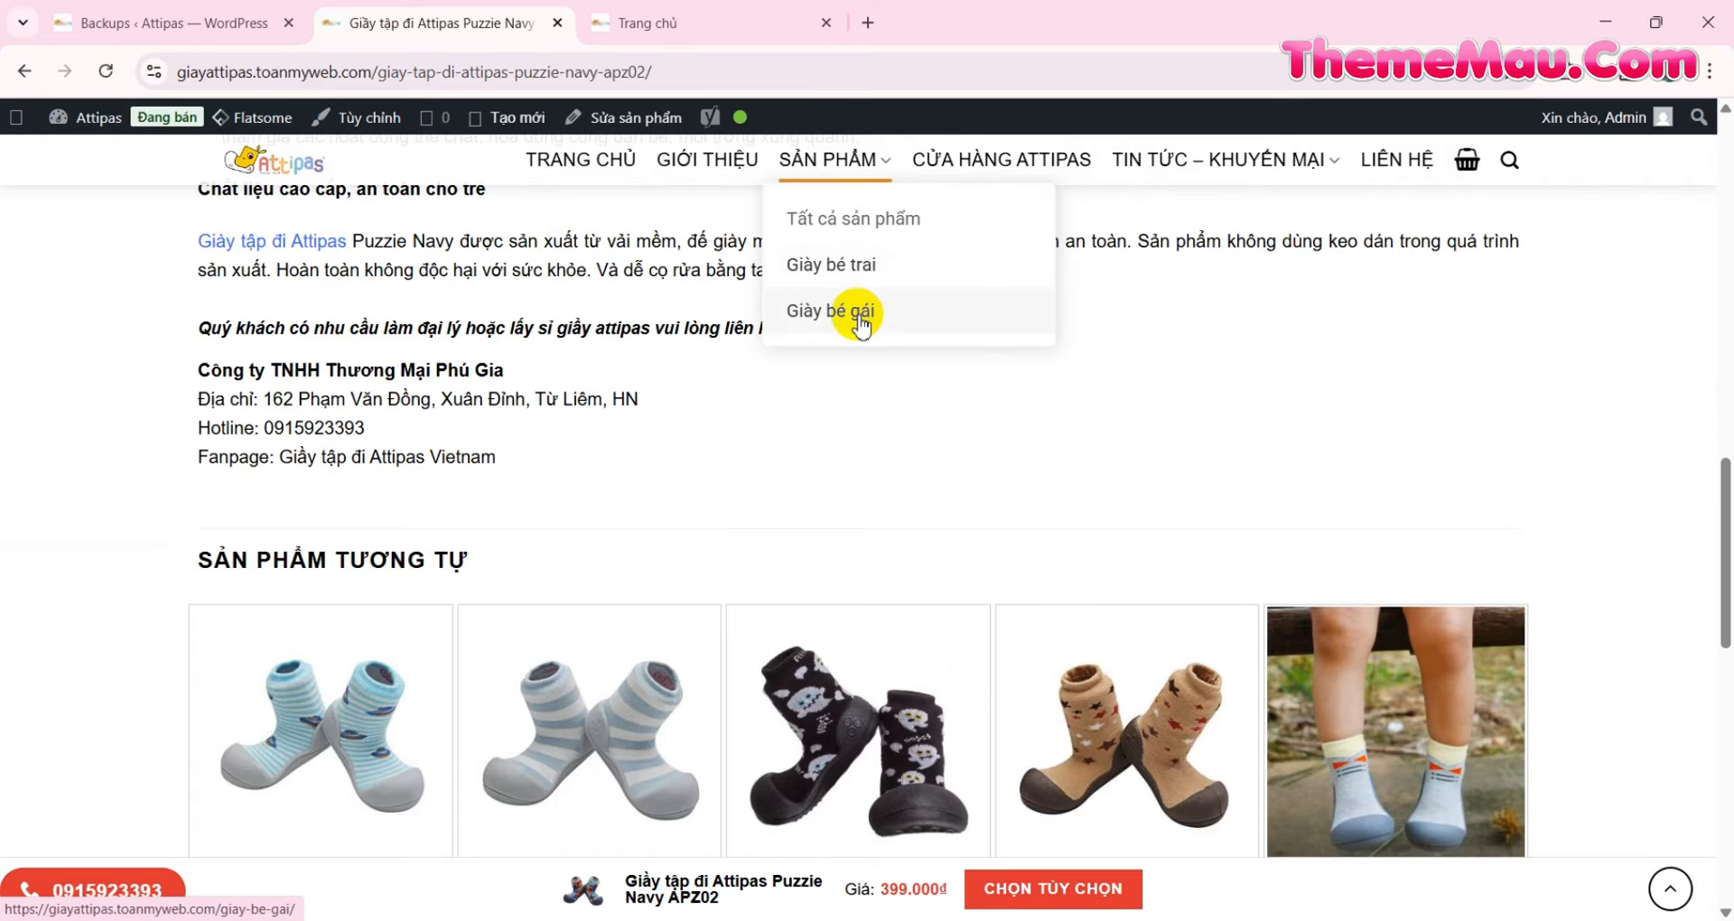
{"action": "scroll", "coordinate": [840, 361], "scroll_direction": "down", "scroll_amount": 4}
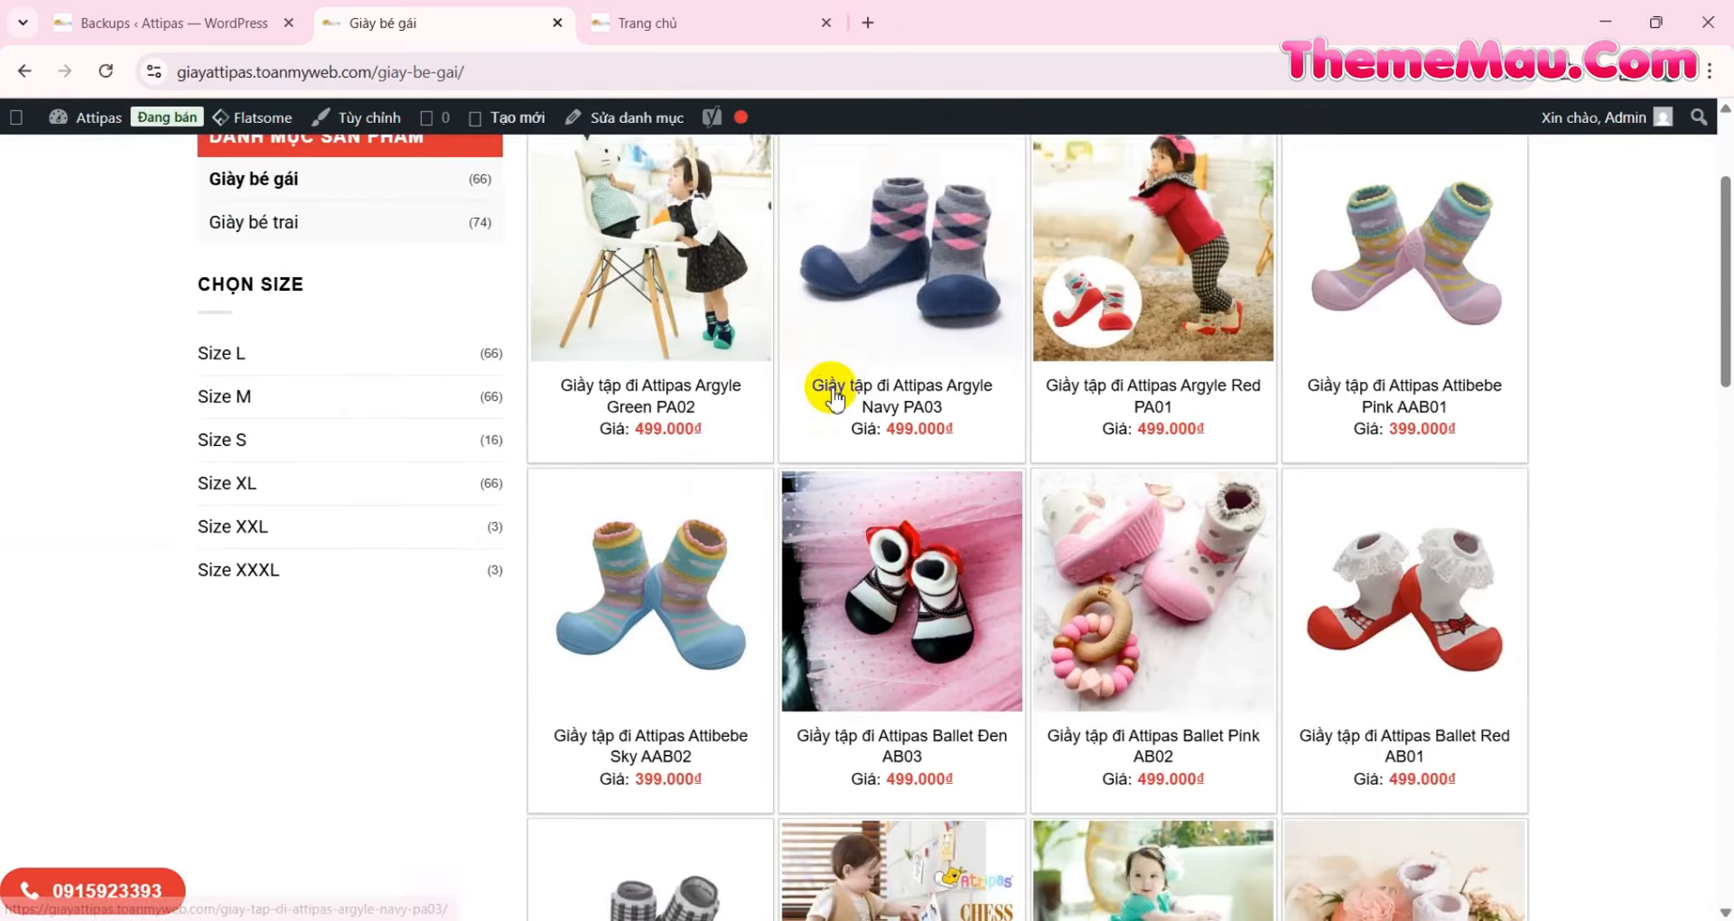
{"action": "scroll", "coordinate": [826, 393], "scroll_direction": "up", "scroll_amount": 3}
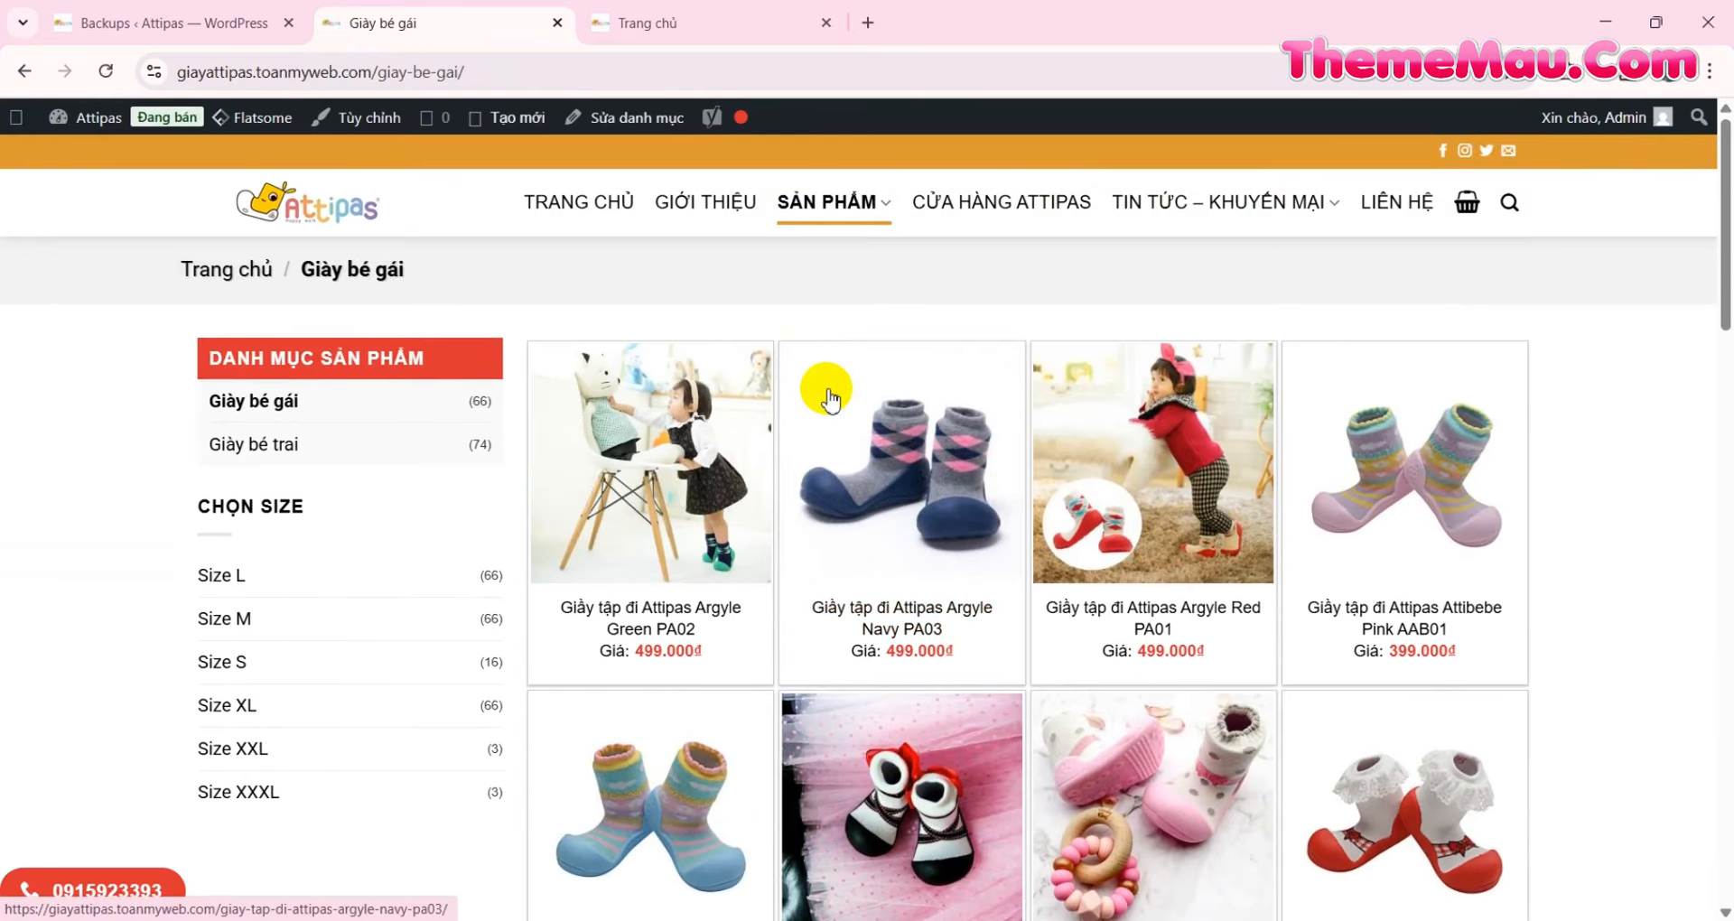
{"action": "scroll", "coordinate": [533, 465], "scroll_direction": "down", "scroll_amount": 4}
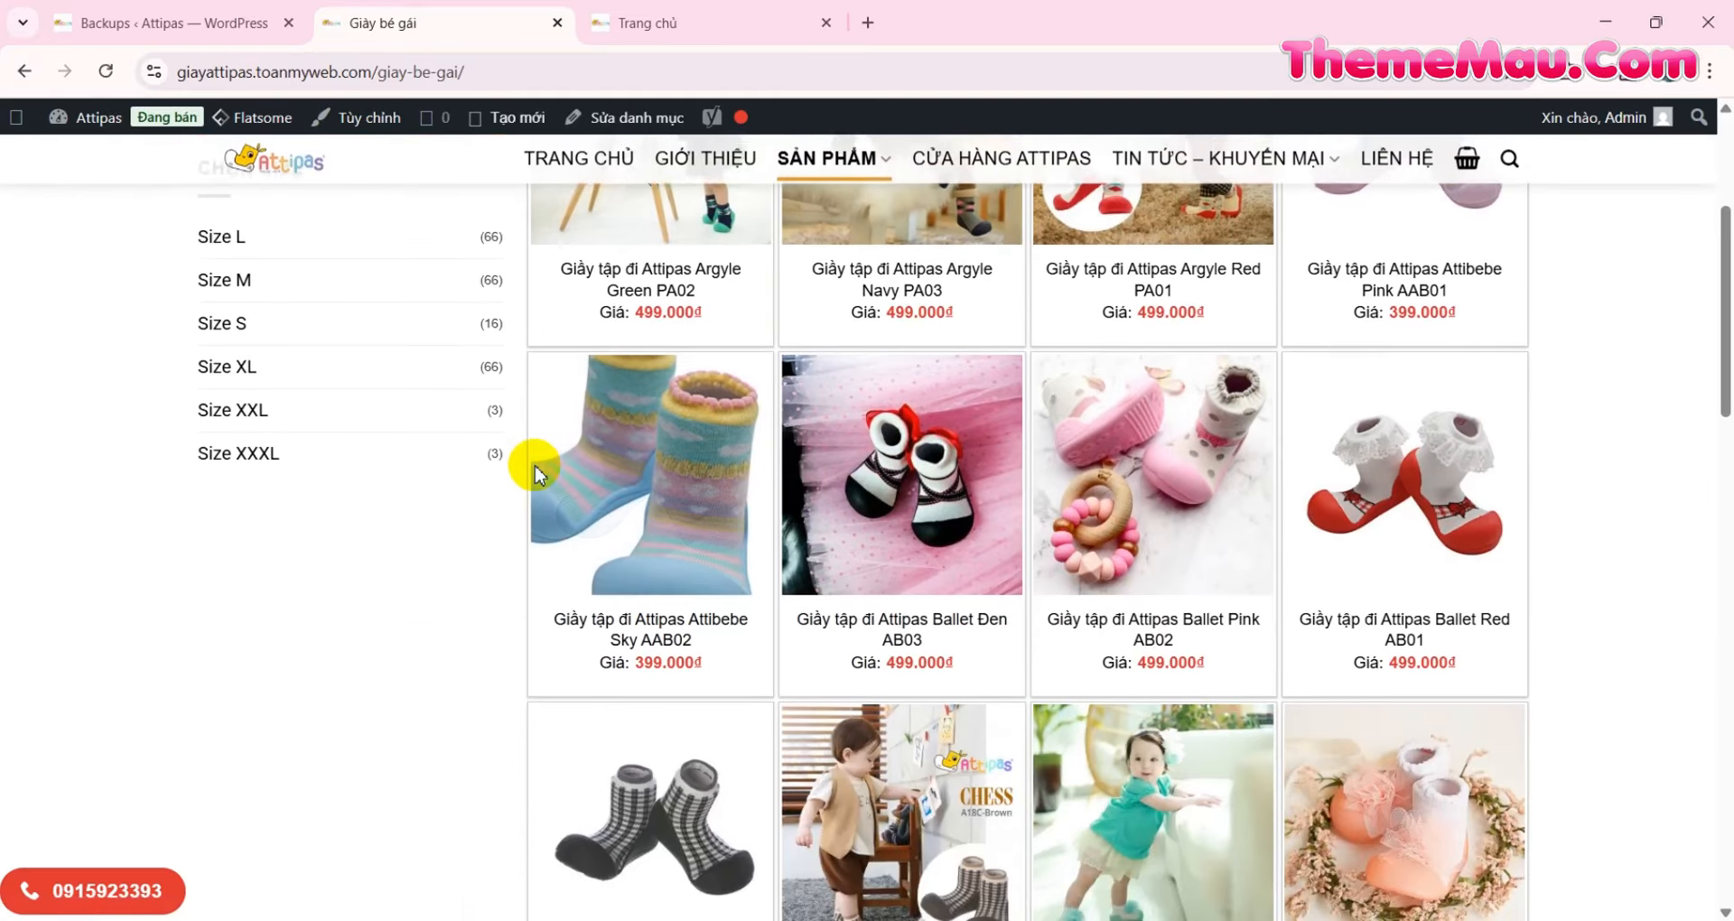
{"action": "scroll", "coordinate": [487, 463], "scroll_direction": "up", "scroll_amount": 3}
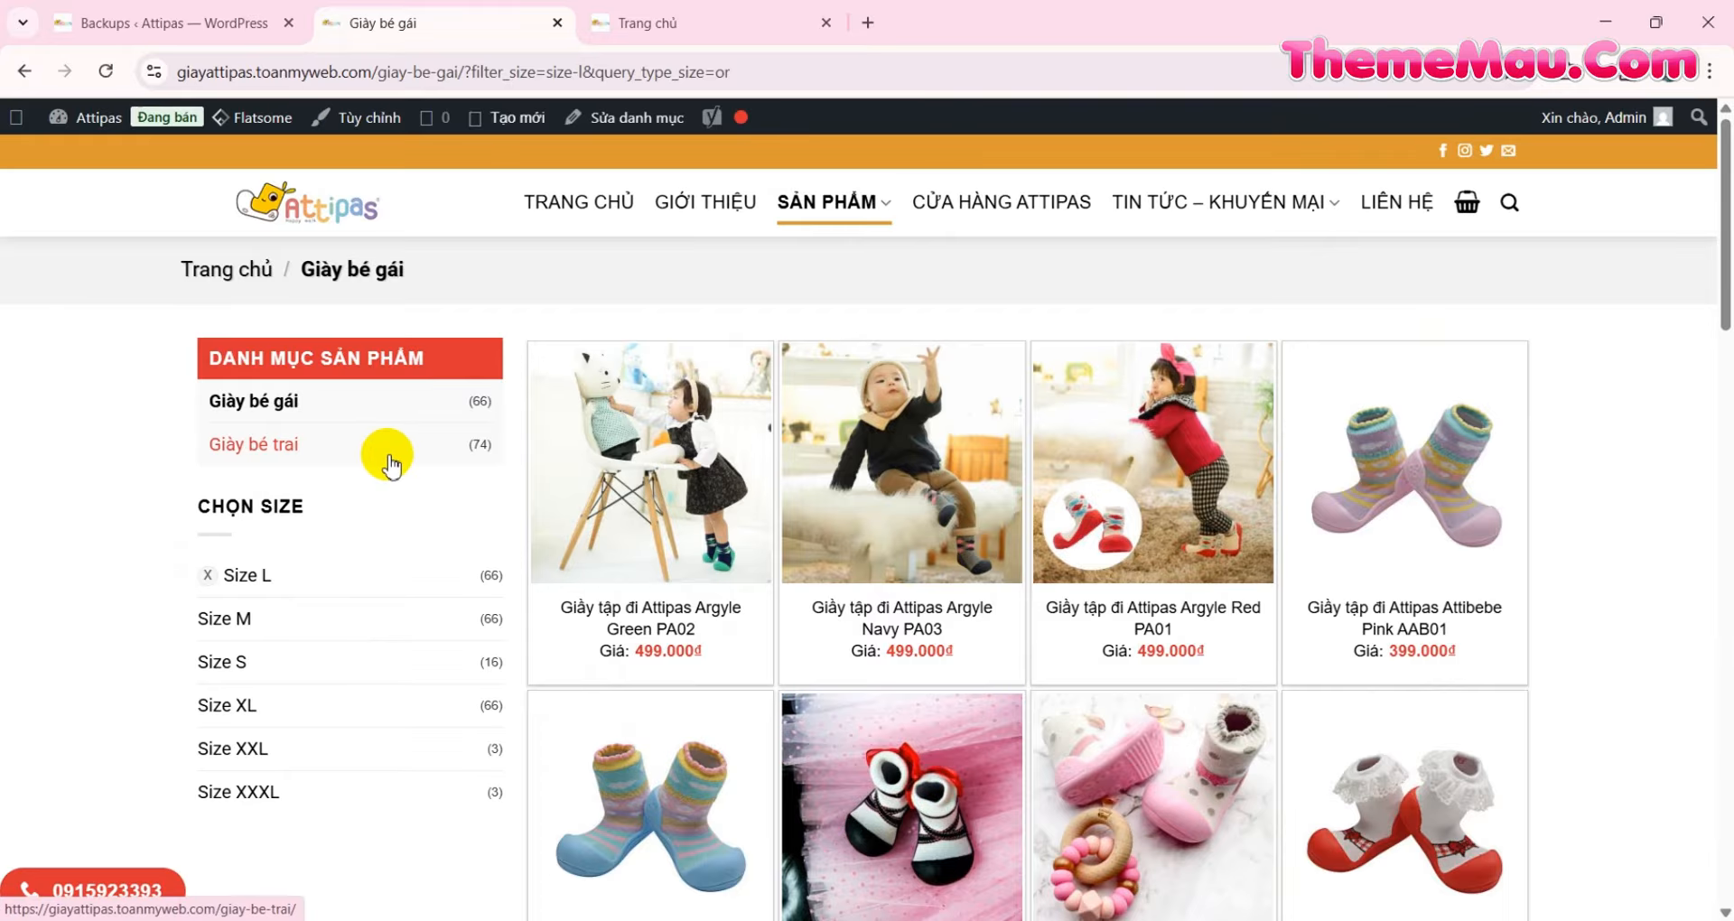
{"action": "scroll", "coordinate": [647, 424], "scroll_direction": "down", "scroll_amount": 5}
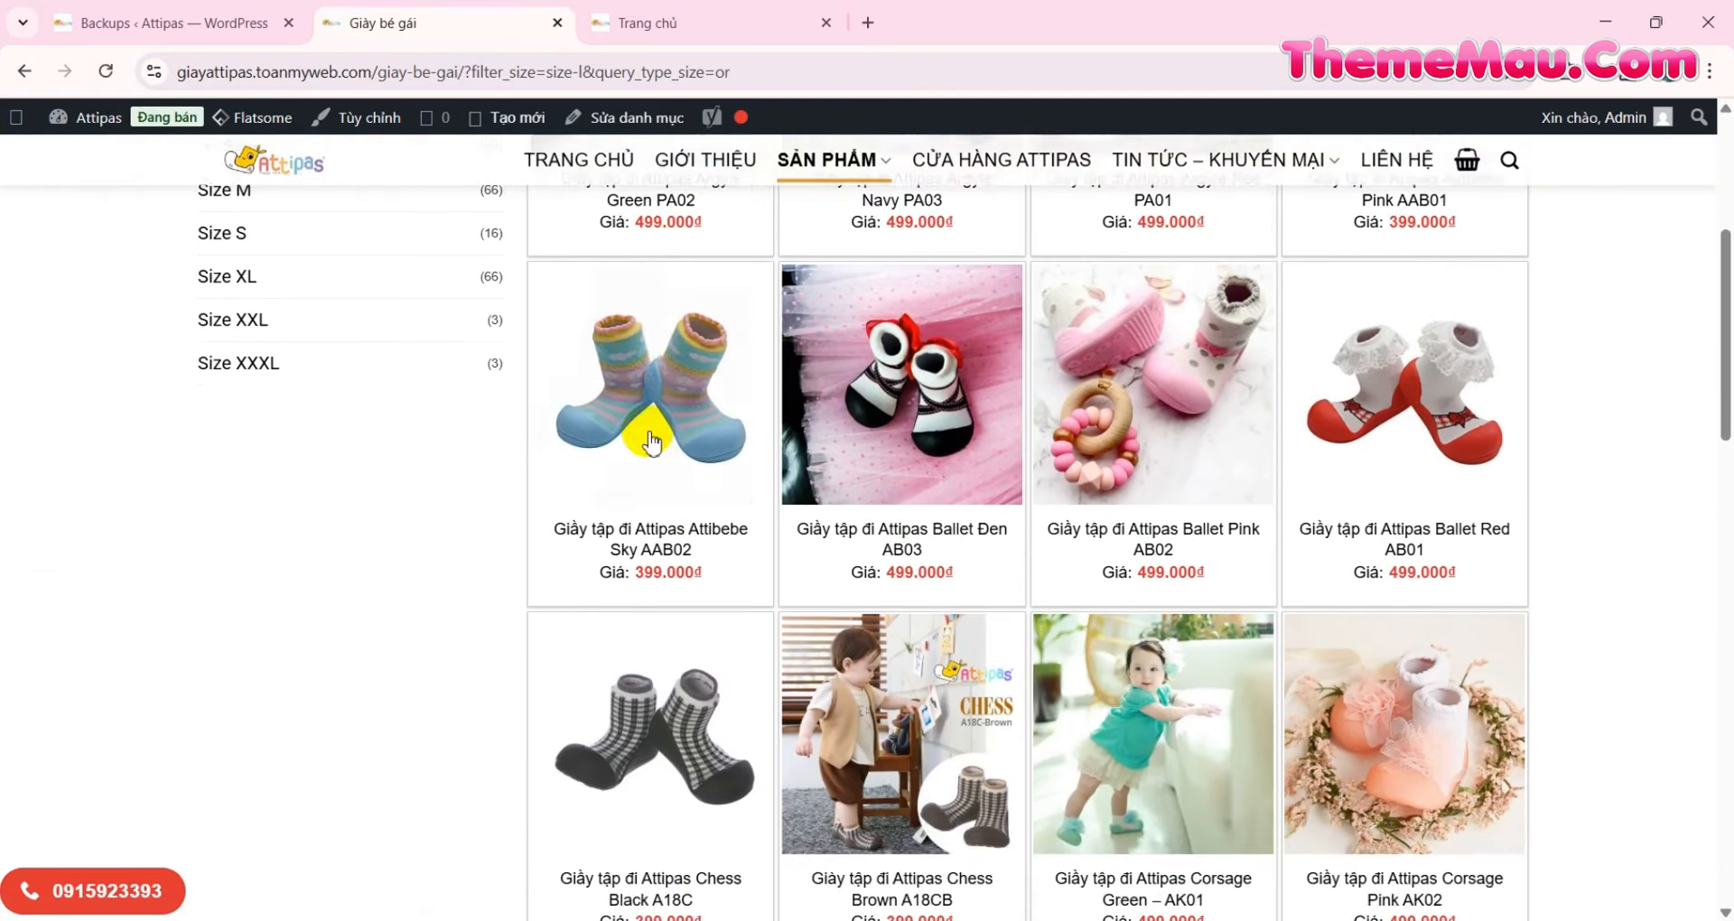
{"action": "scroll", "coordinate": [652, 429], "scroll_direction": "up", "scroll_amount": 6}
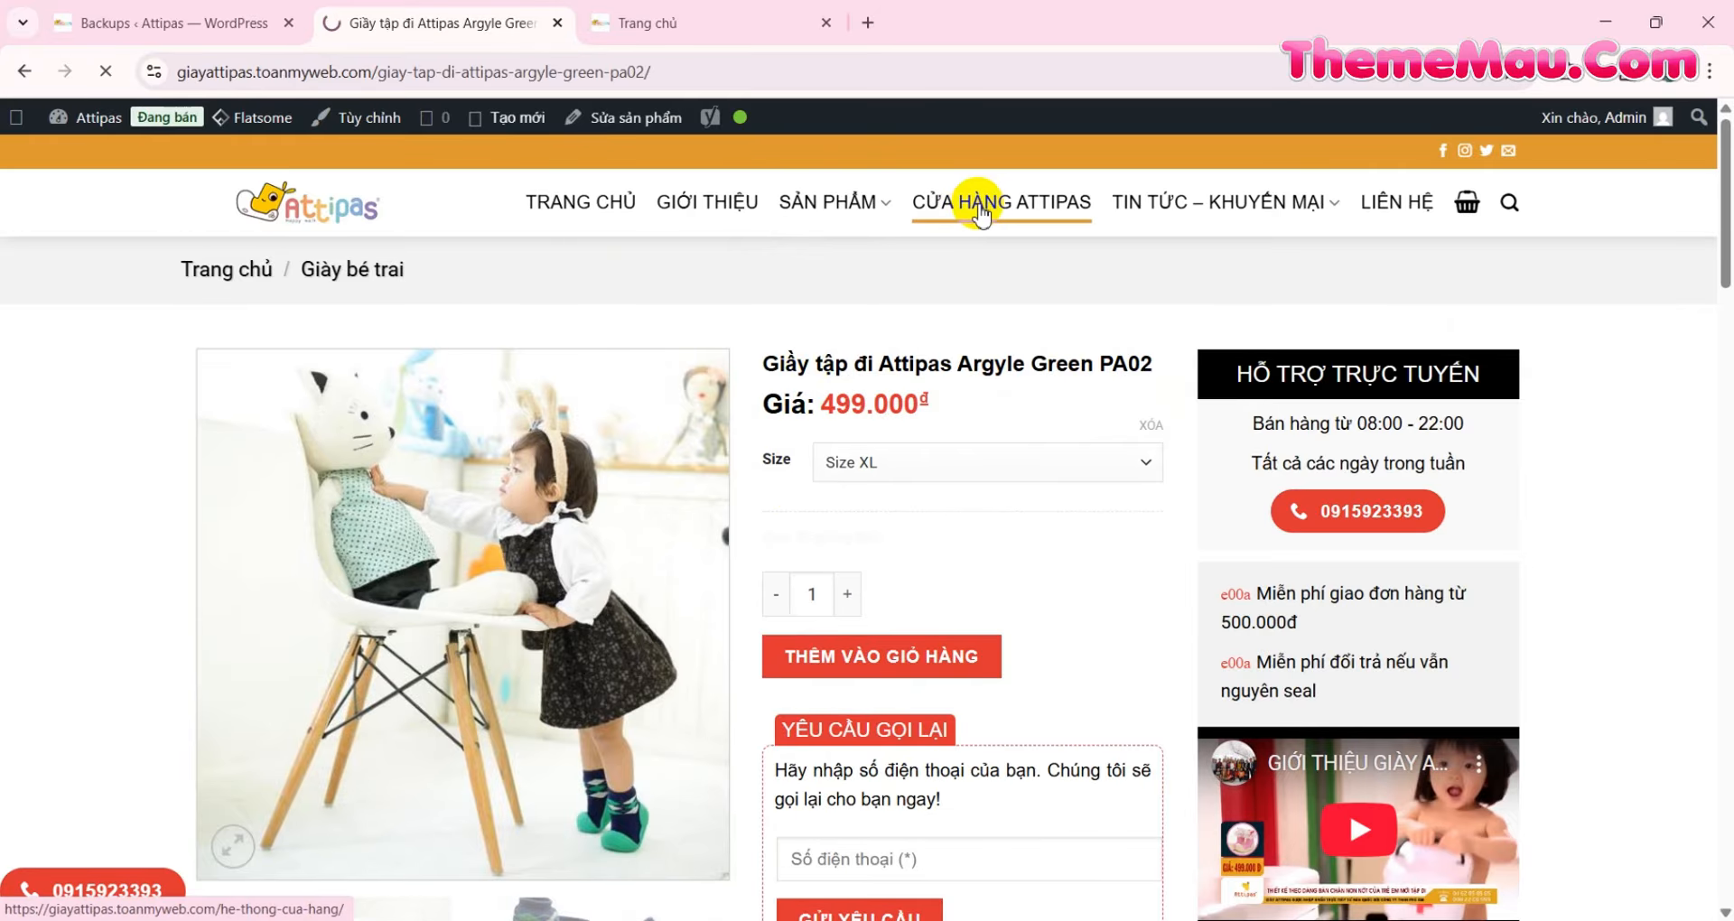
- Open the Cửa hàng Attipas page and review the store listings for Hà Nội, TP Hồ Chí Minh and online shops
{"action": "scroll", "coordinate": [443, 361], "scroll_direction": "down", "scroll_amount": 1}
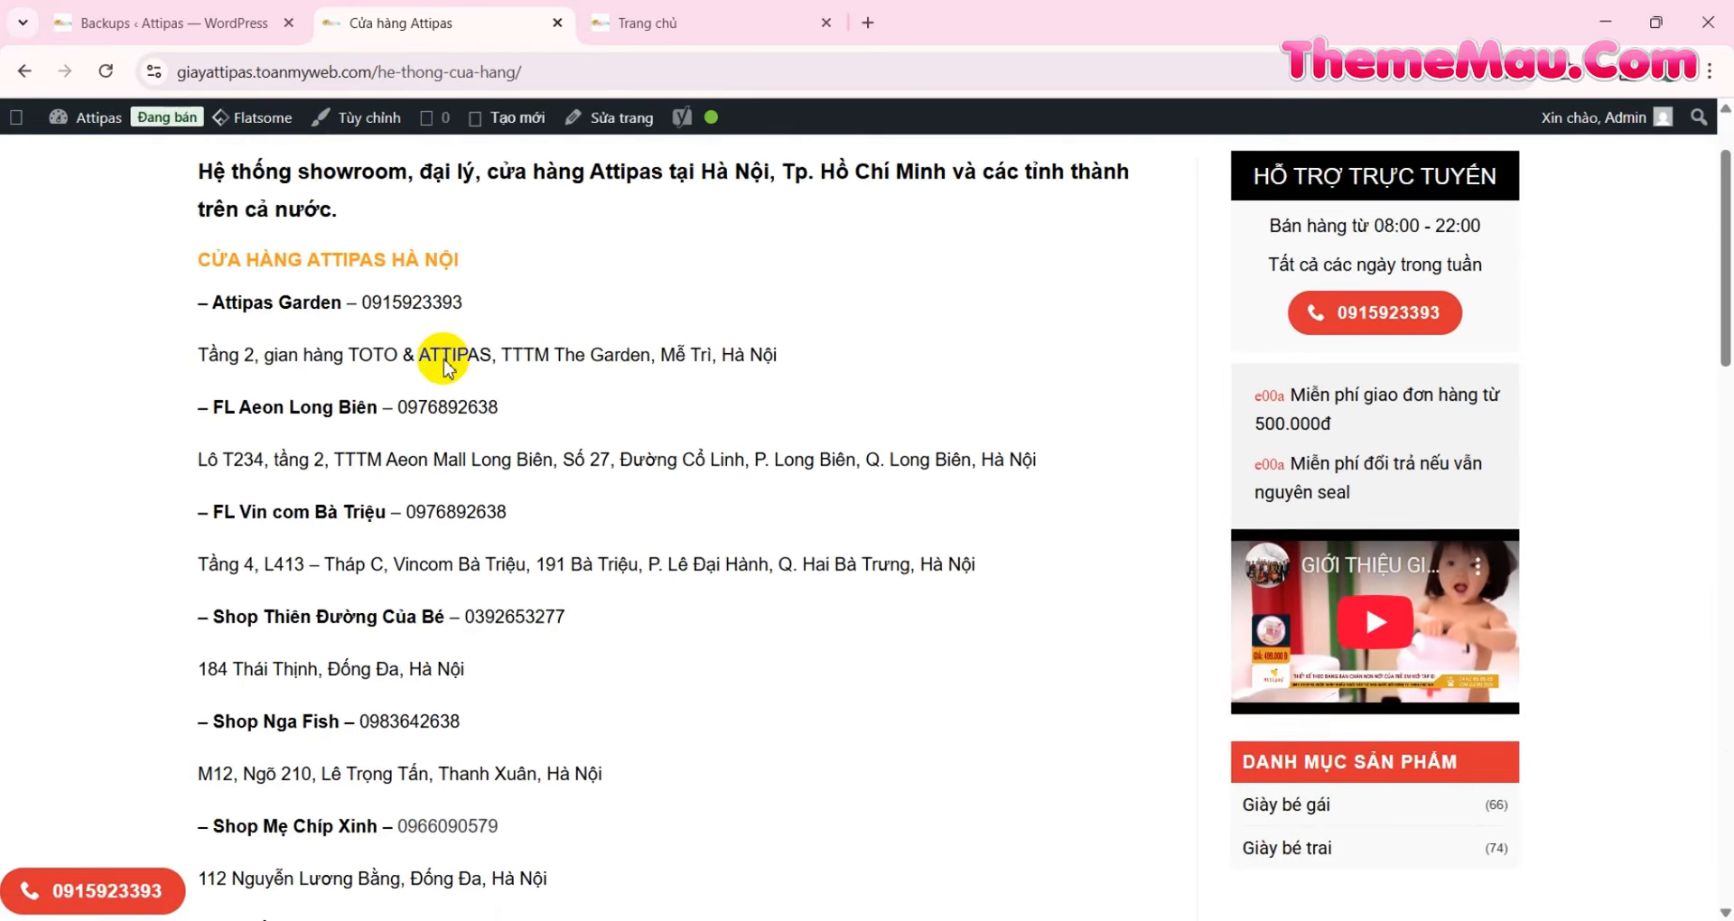
{"action": "scroll", "coordinate": [443, 366], "scroll_direction": "down", "scroll_amount": 10}
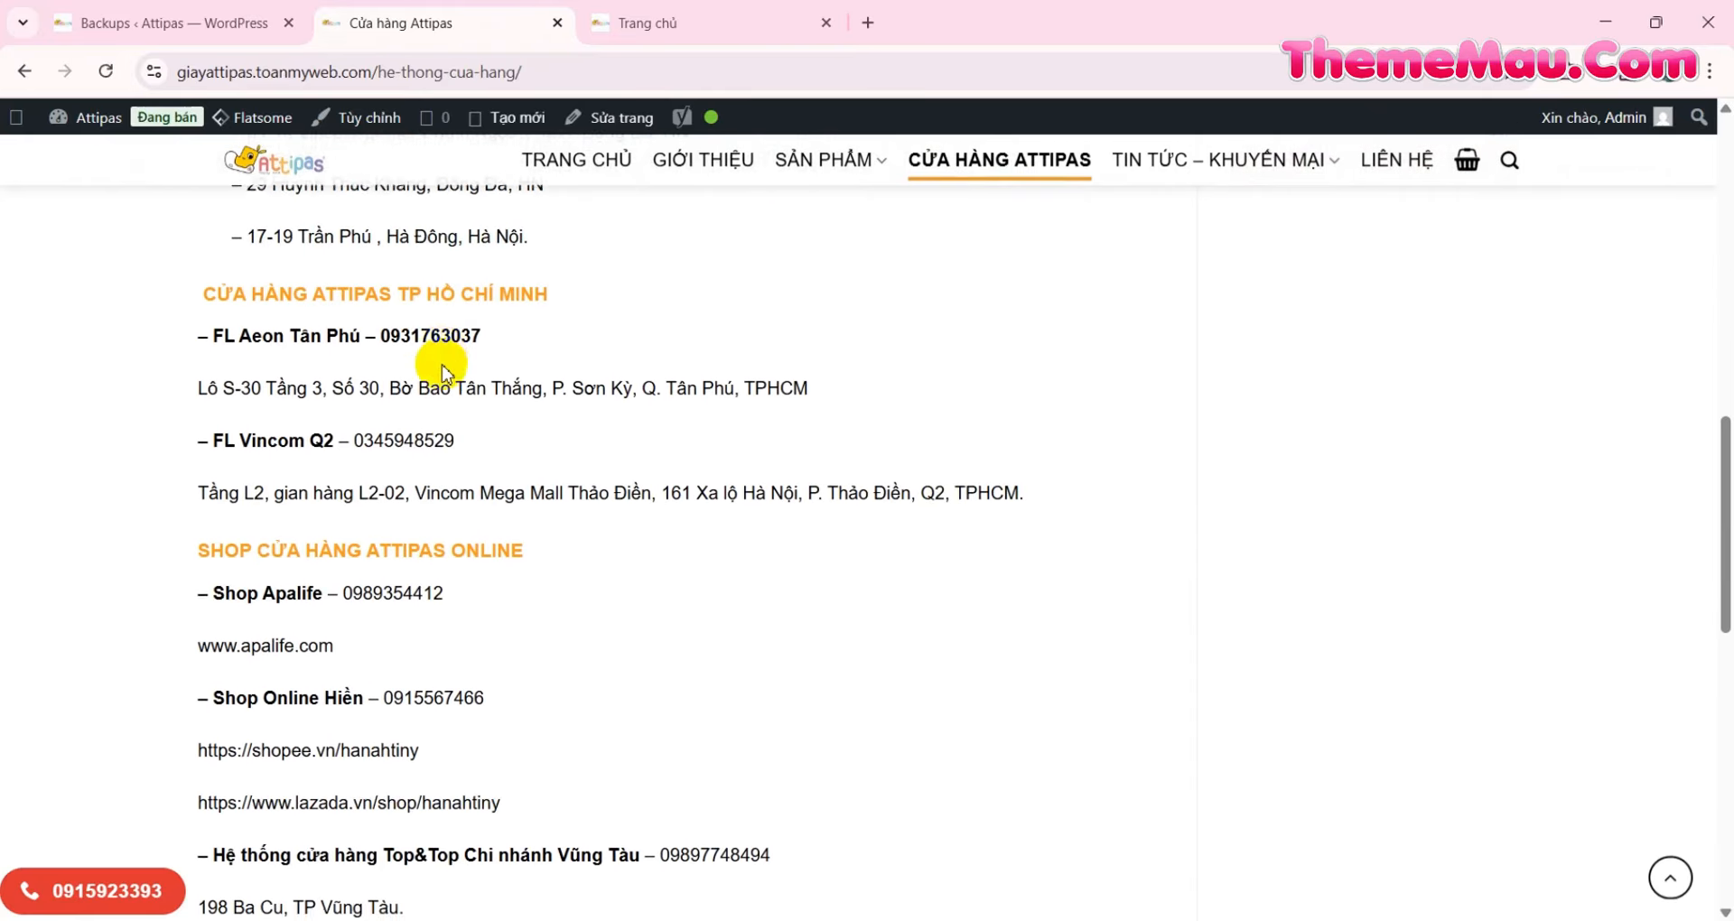
{"action": "scroll", "coordinate": [442, 370], "scroll_direction": "down", "scroll_amount": 4}
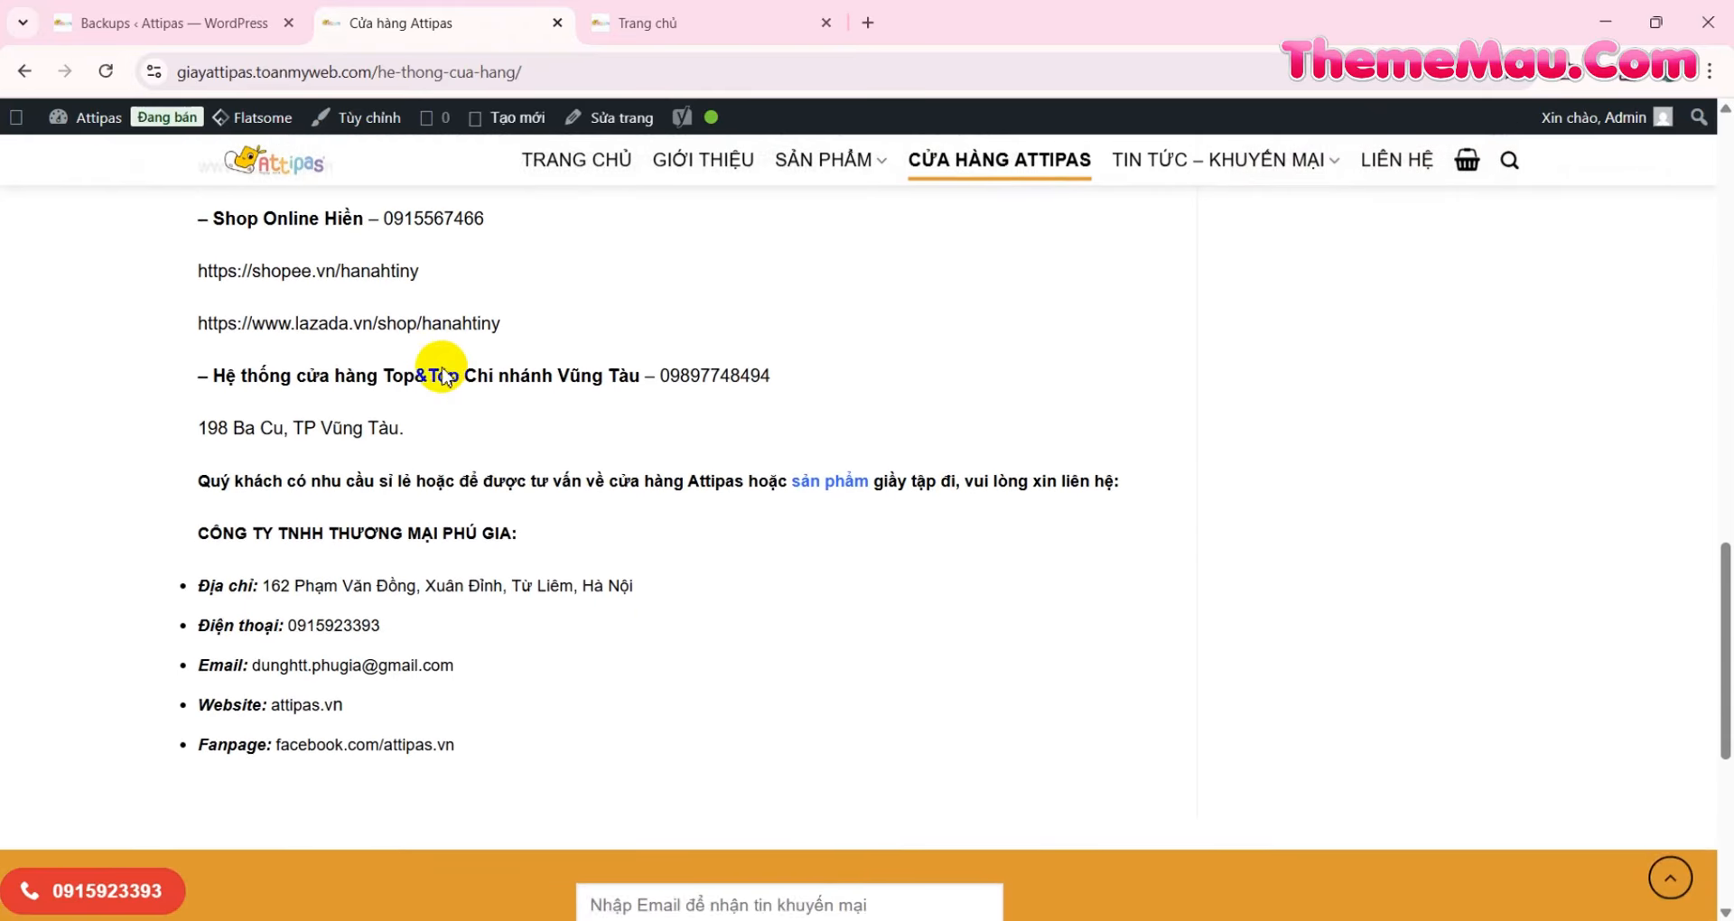
{"action": "scroll", "coordinate": [442, 373], "scroll_direction": "down", "scroll_amount": 5}
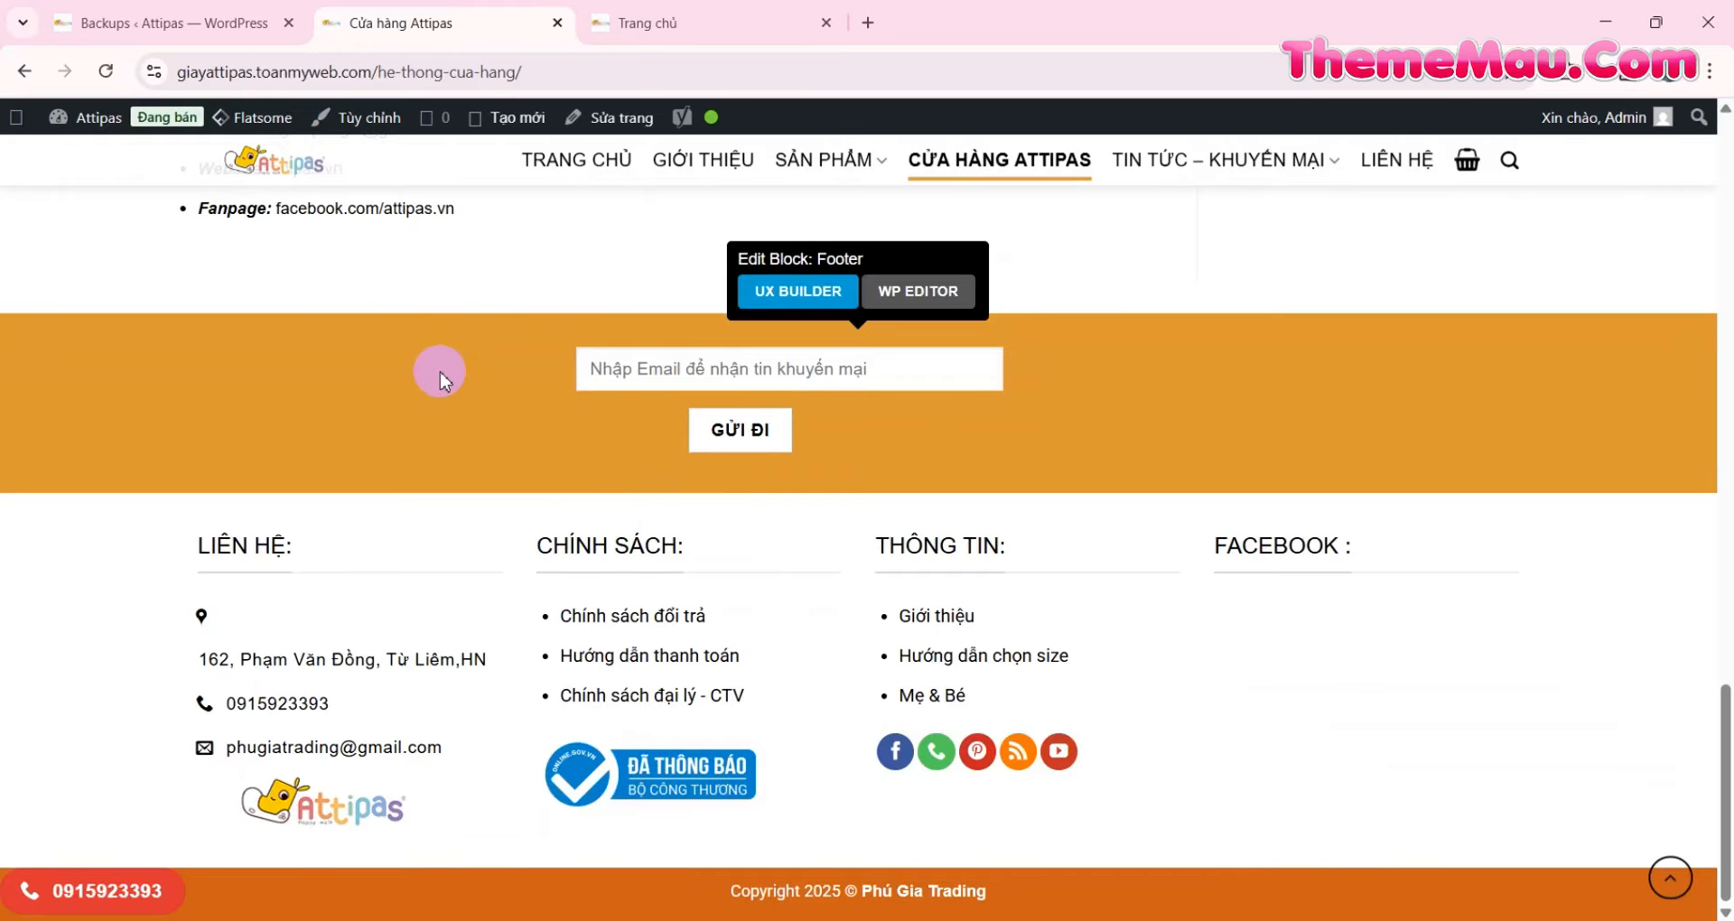
{"action": "scroll", "coordinate": [440, 379], "scroll_direction": "up", "scroll_amount": 12}
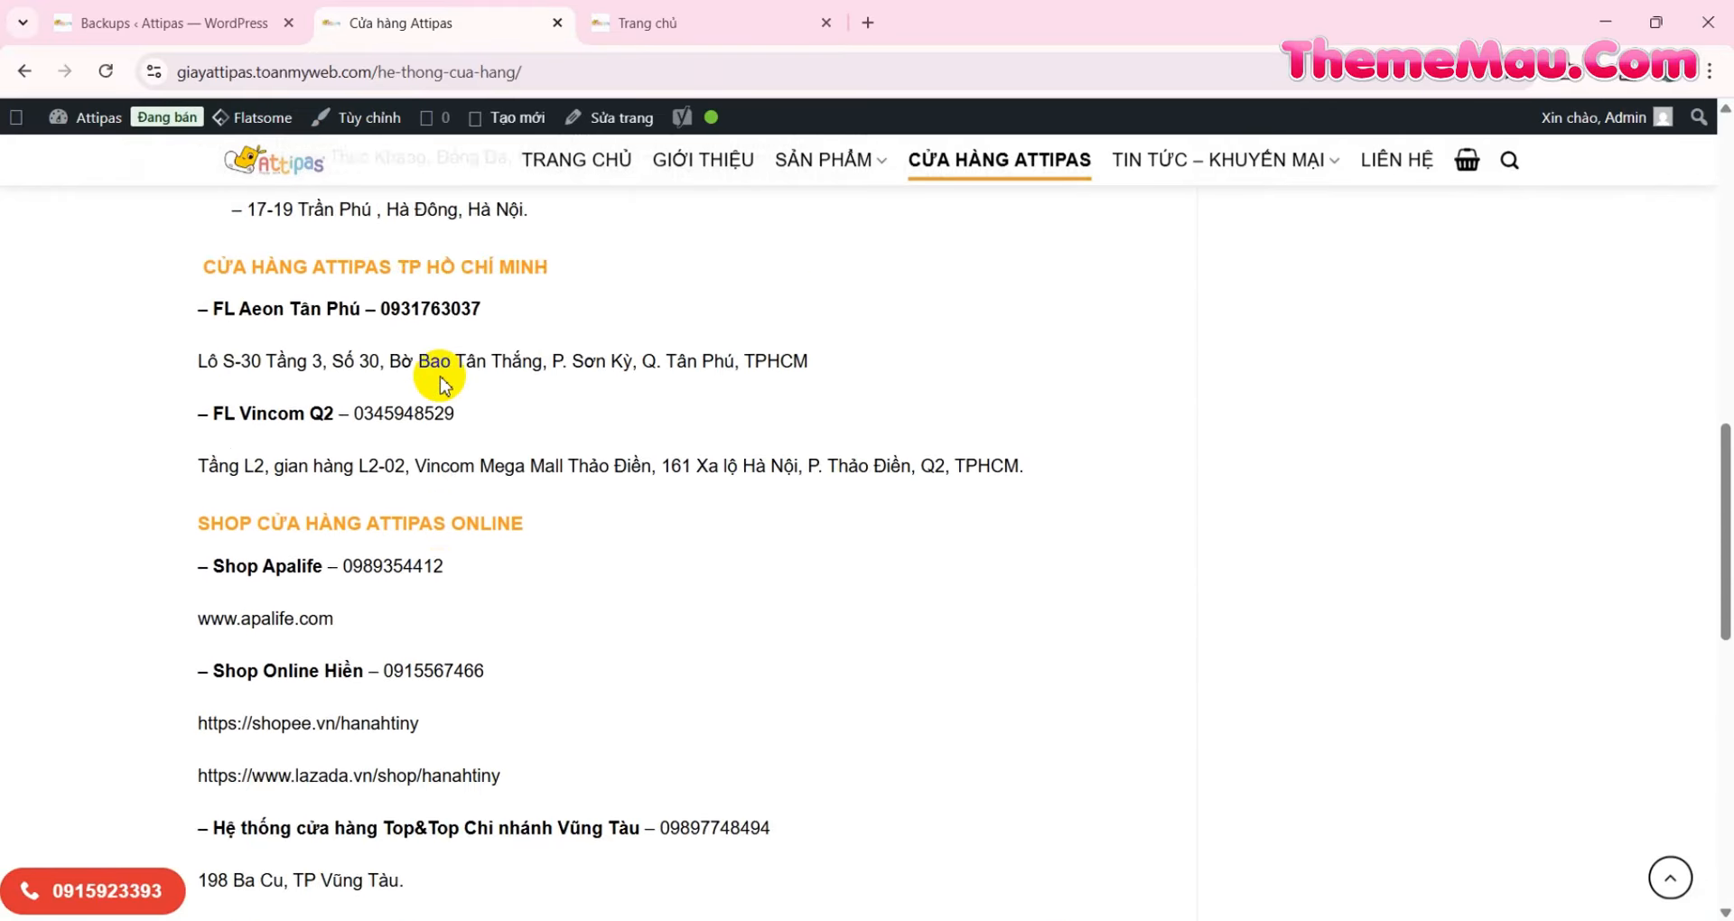
{"action": "scroll", "coordinate": [440, 384], "scroll_direction": "up", "scroll_amount": 8}
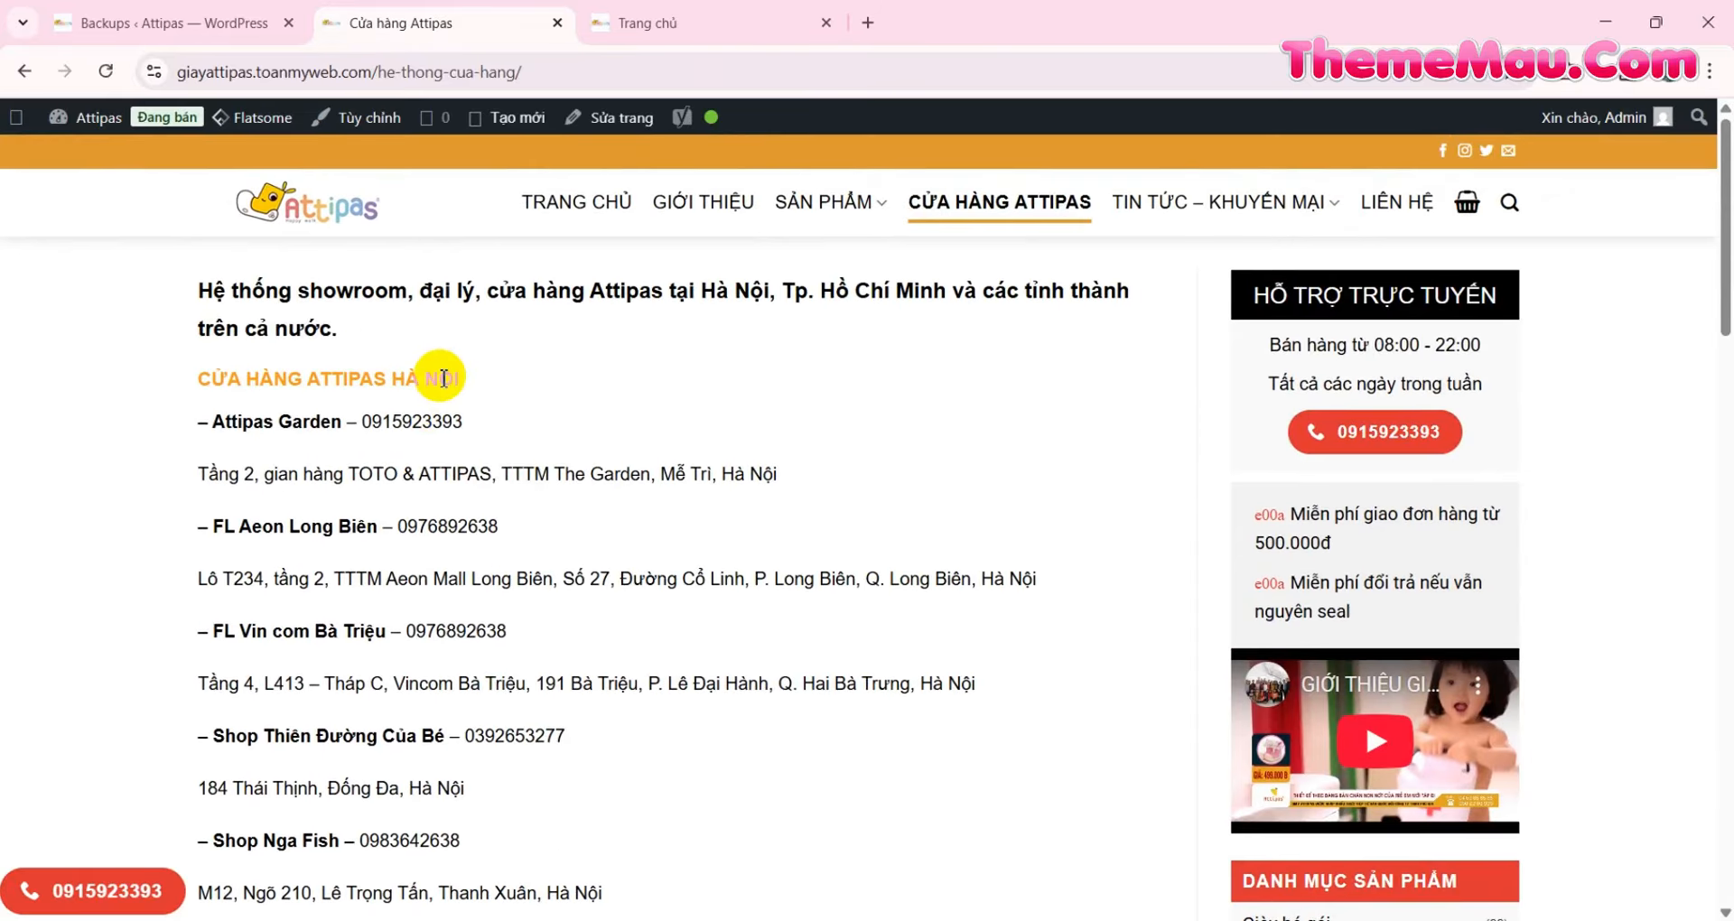
- Open the Tin tức – Khuyến mại page, browse its articles and go to page 2 of the listing
{"action": "left_click", "coordinate": [1215, 222]}
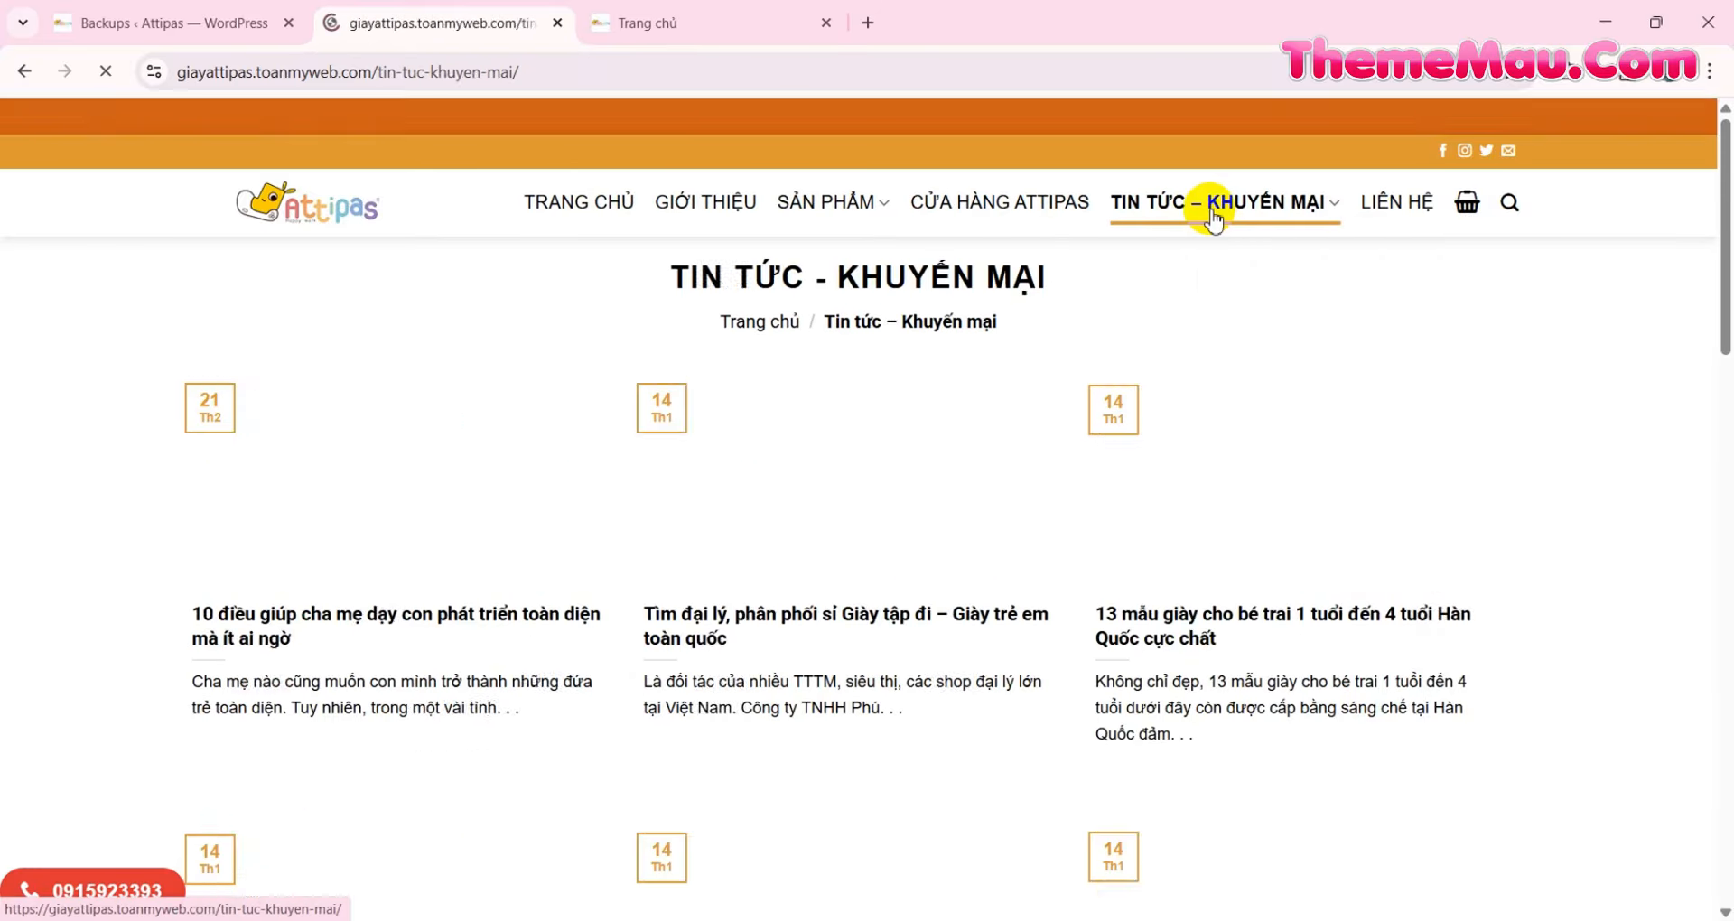
{"action": "scroll", "coordinate": [788, 323], "scroll_direction": "down", "scroll_amount": 8}
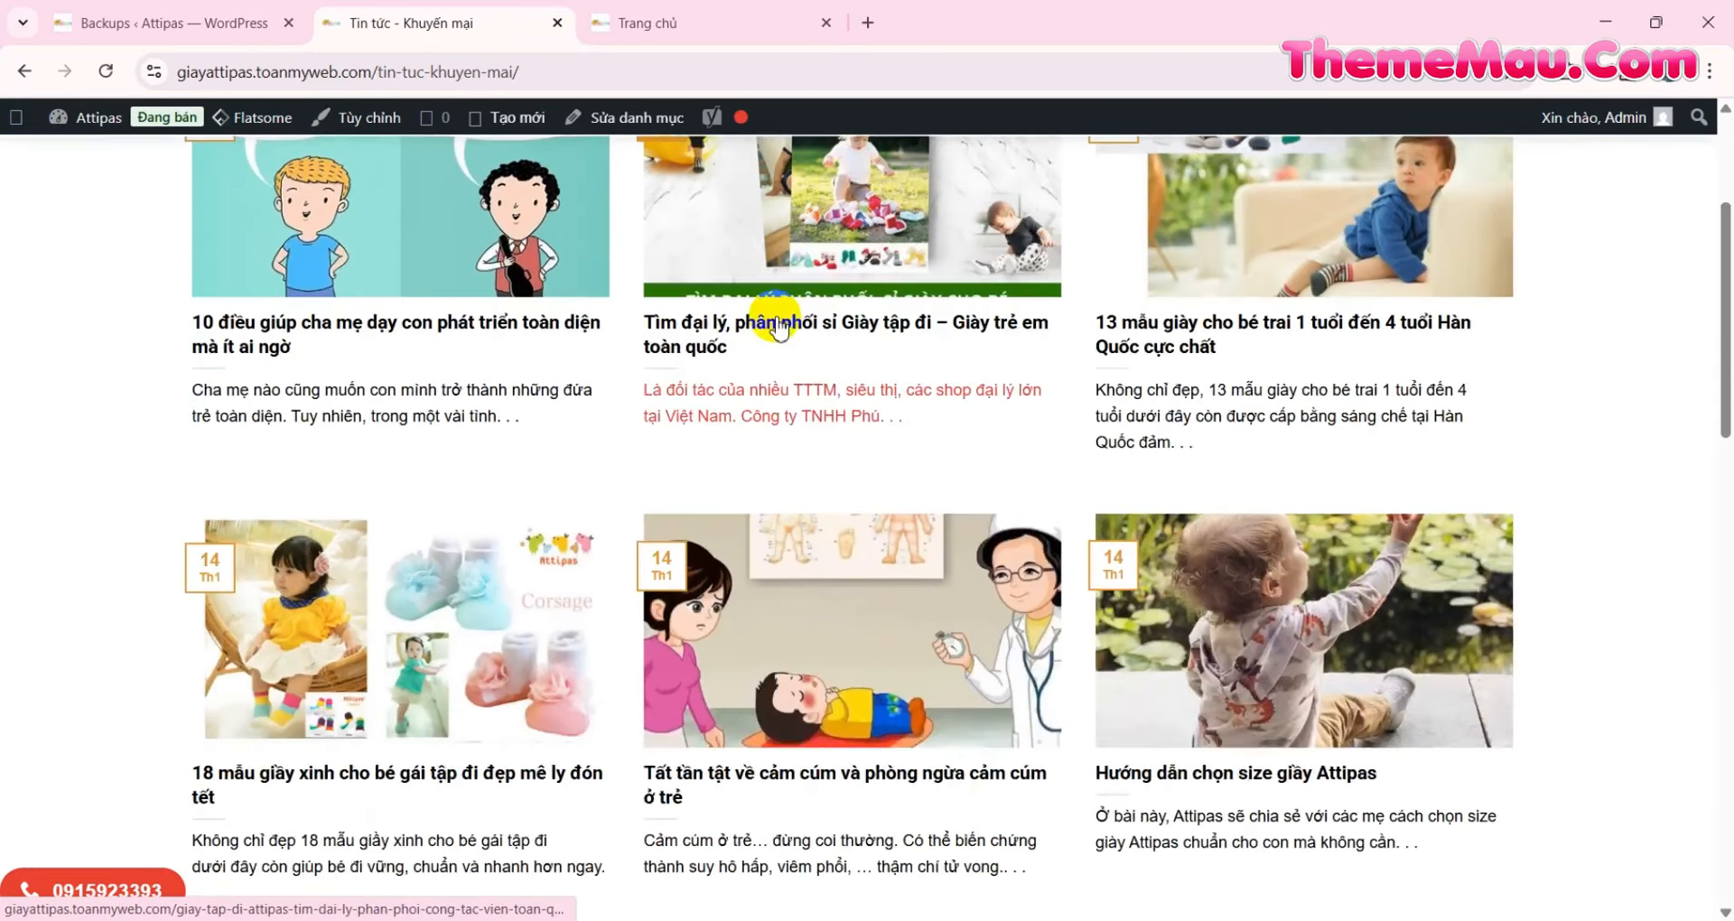
{"action": "scroll", "coordinate": [775, 325], "scroll_direction": "down", "scroll_amount": 7}
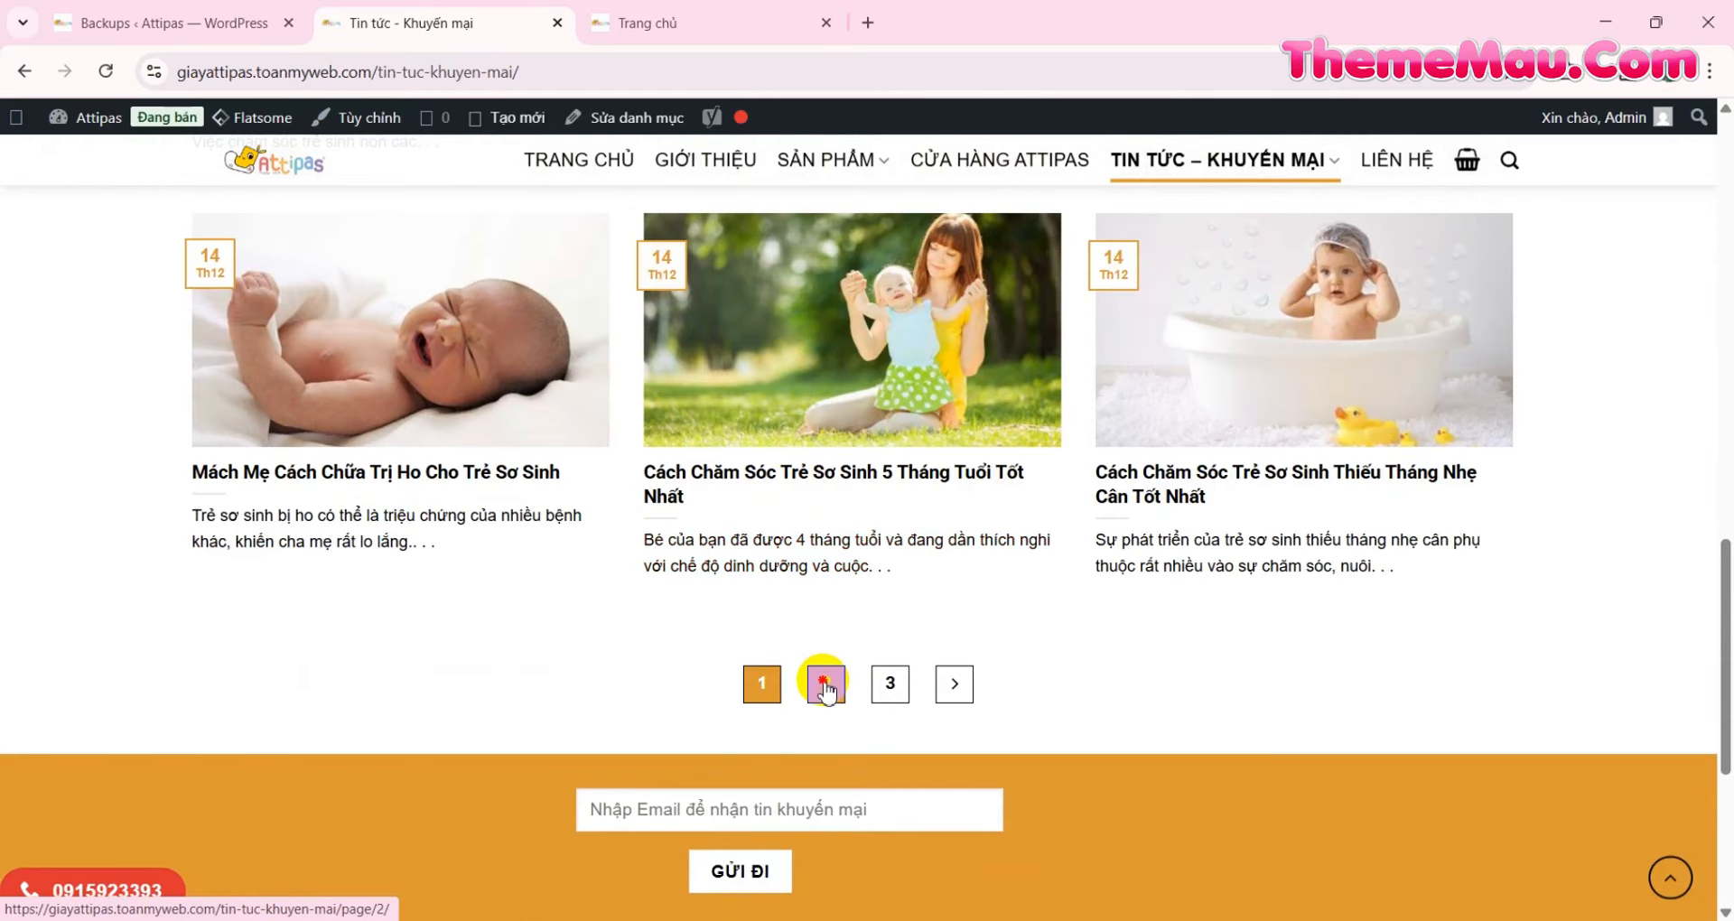
{"action": "scroll", "coordinate": [828, 735], "scroll_direction": "down", "scroll_amount": 5}
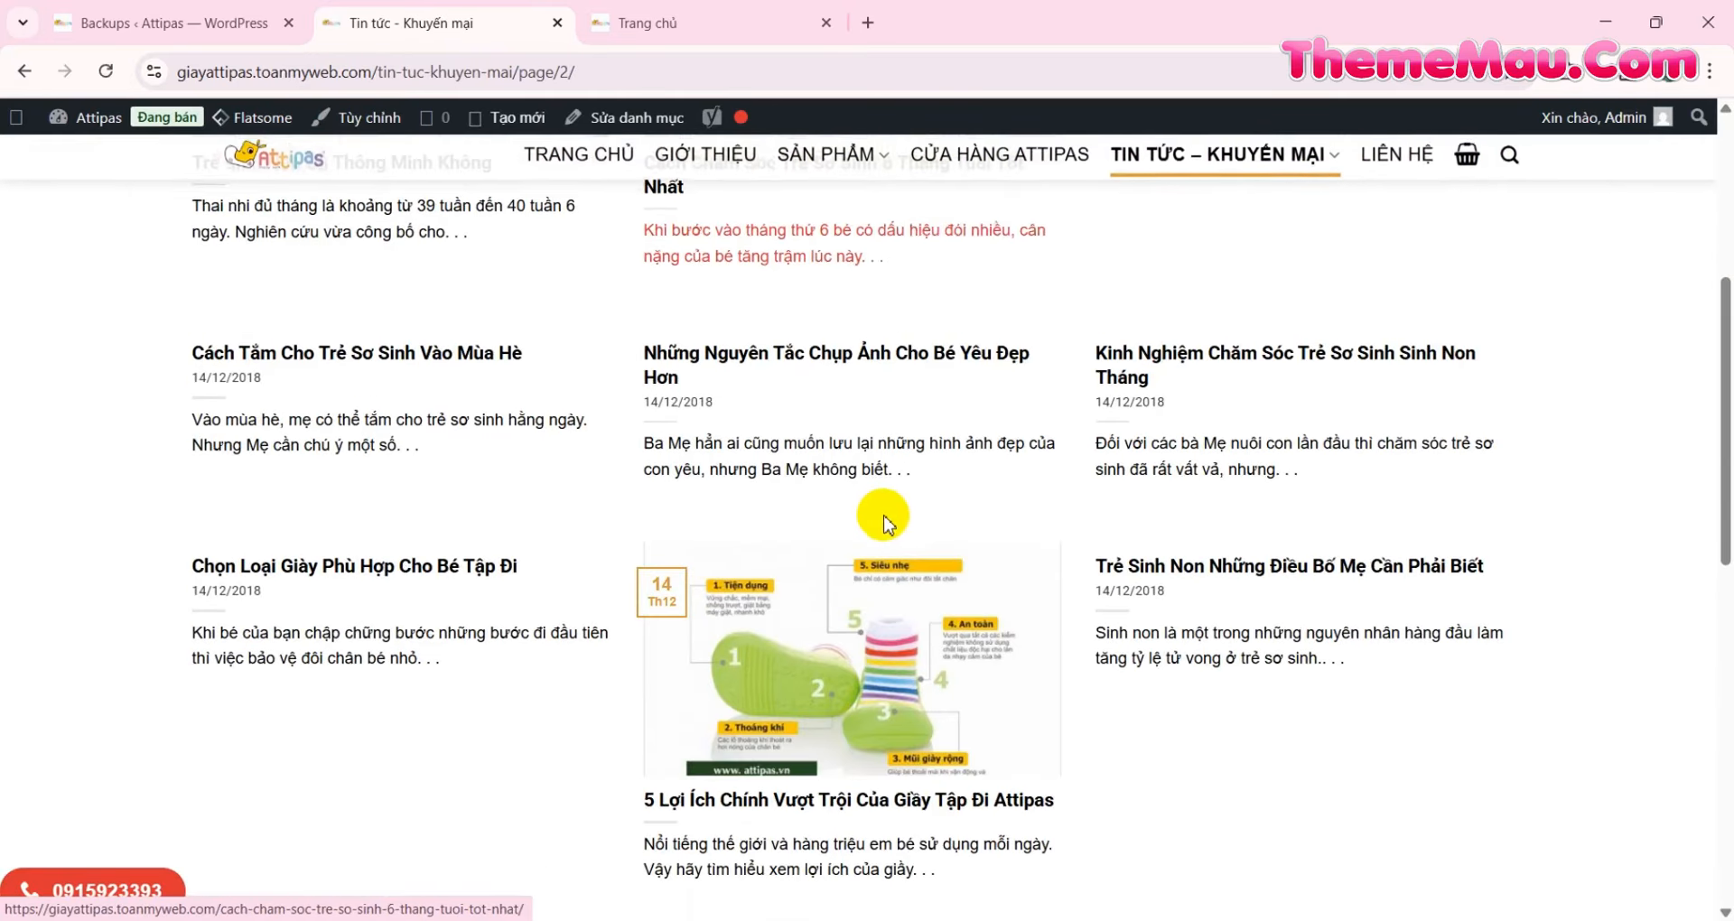
- Open the article Trẻ Sinh Non Có Thông Minh Không and review its content, other-posts list, comment form and footer
{"action": "scroll", "coordinate": [875, 515], "scroll_direction": "up", "scroll_amount": 4}
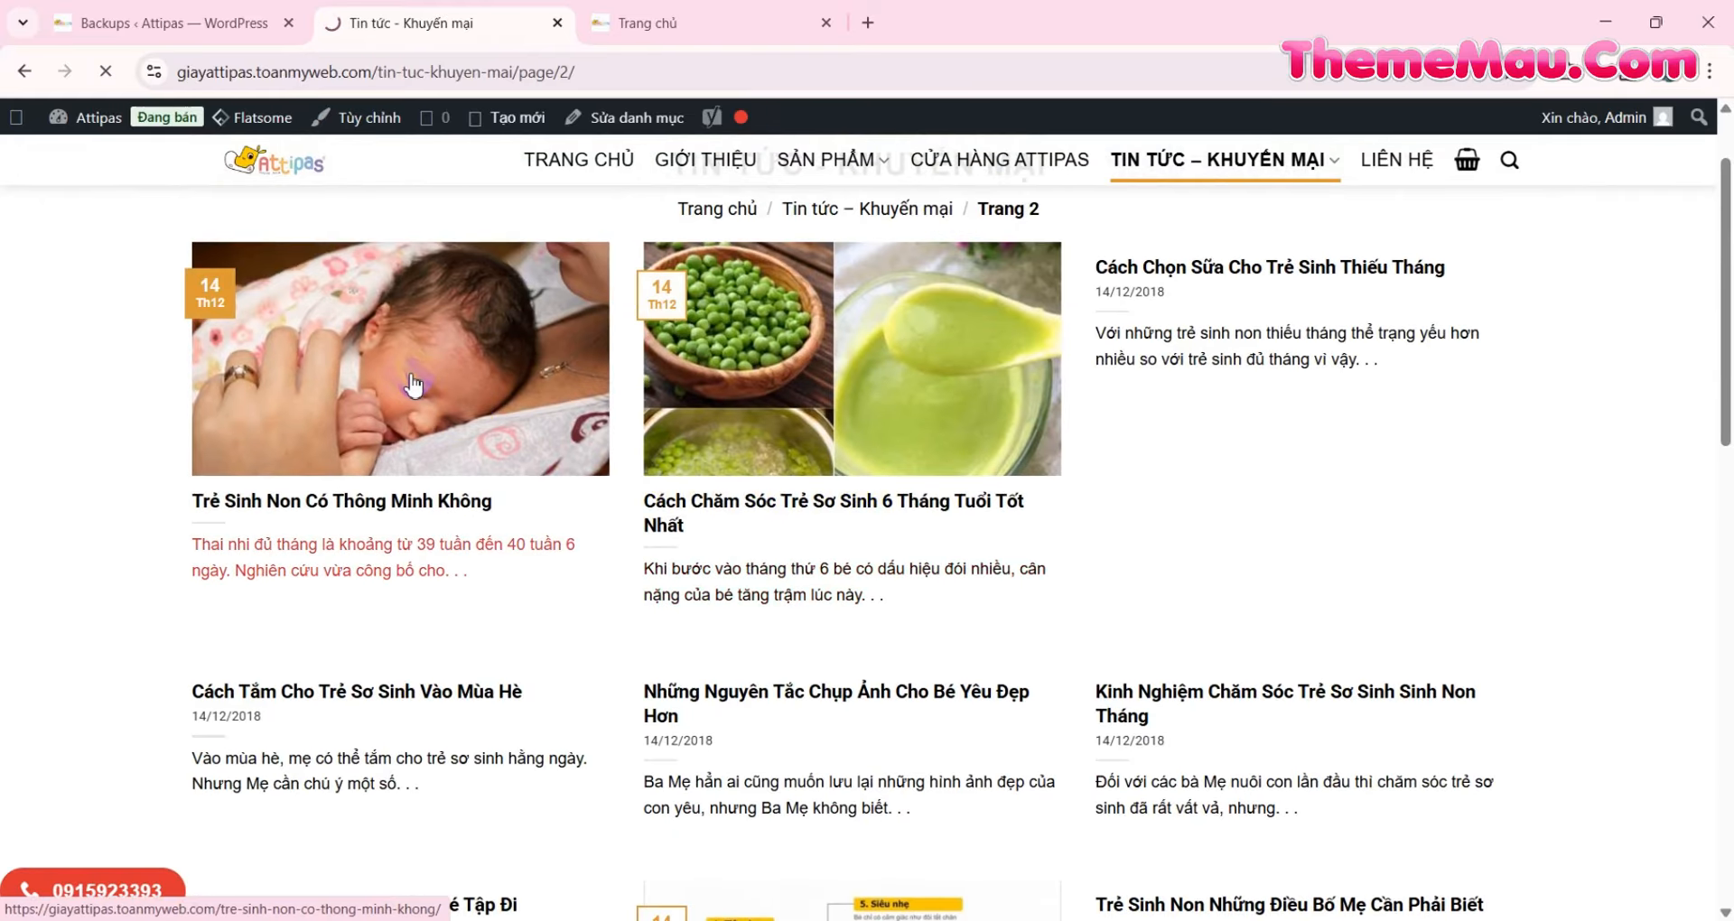
{"action": "scroll", "coordinate": [681, 339], "scroll_direction": "down", "scroll_amount": 2}
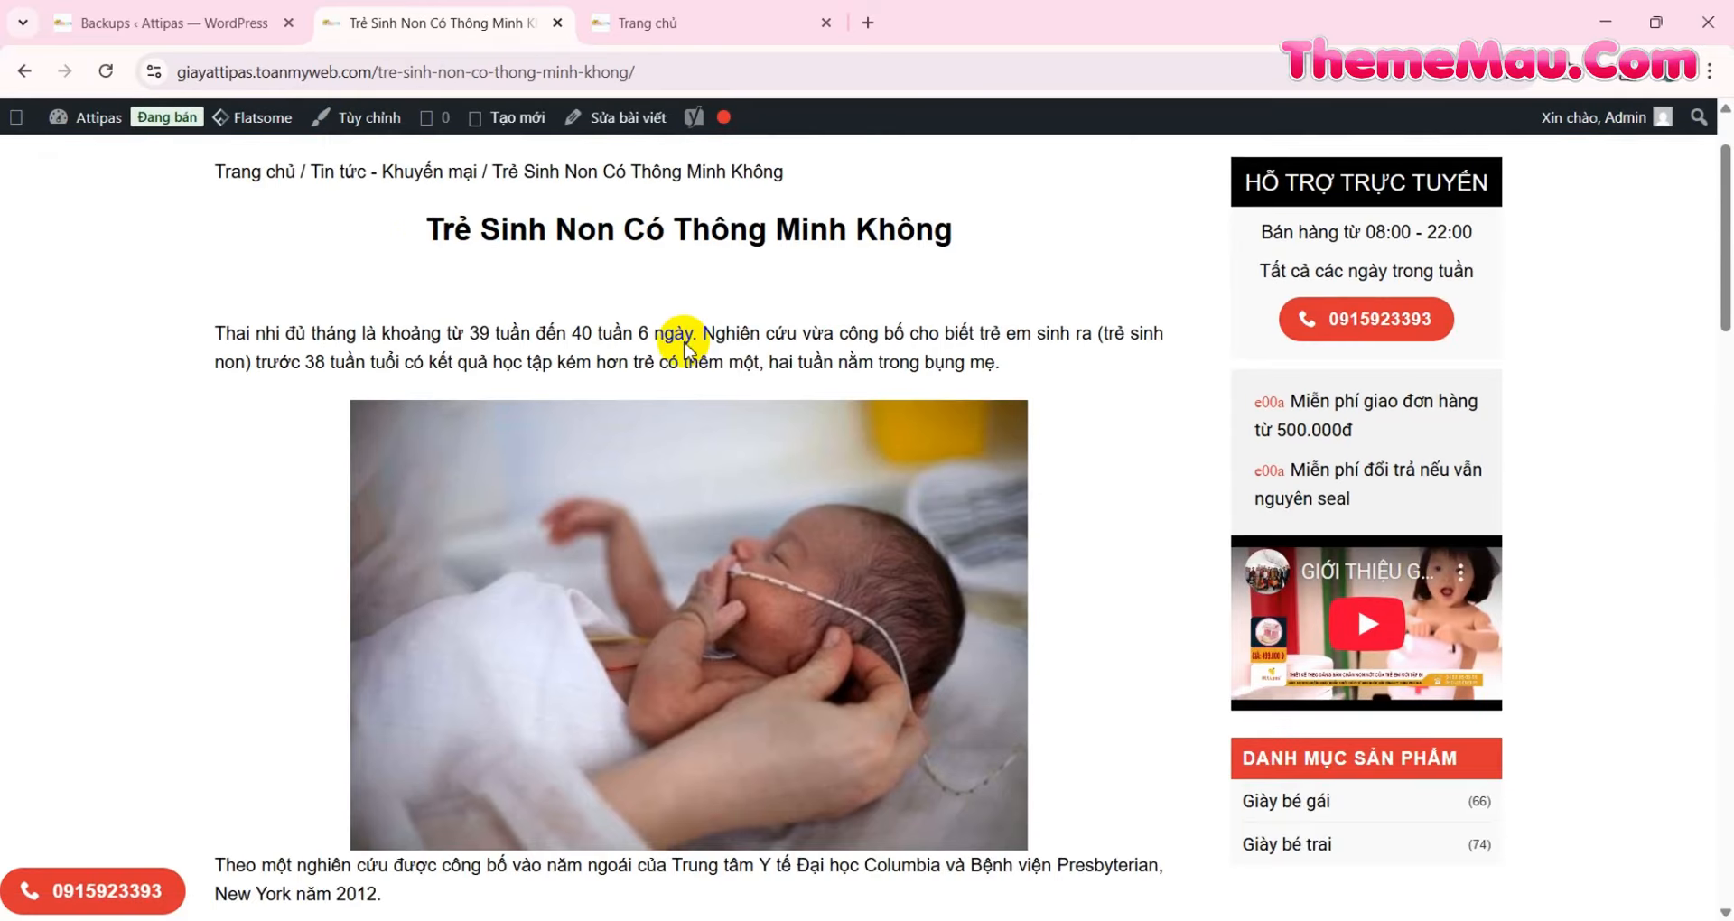
{"action": "scroll", "coordinate": [685, 343], "scroll_direction": "down", "scroll_amount": 10}
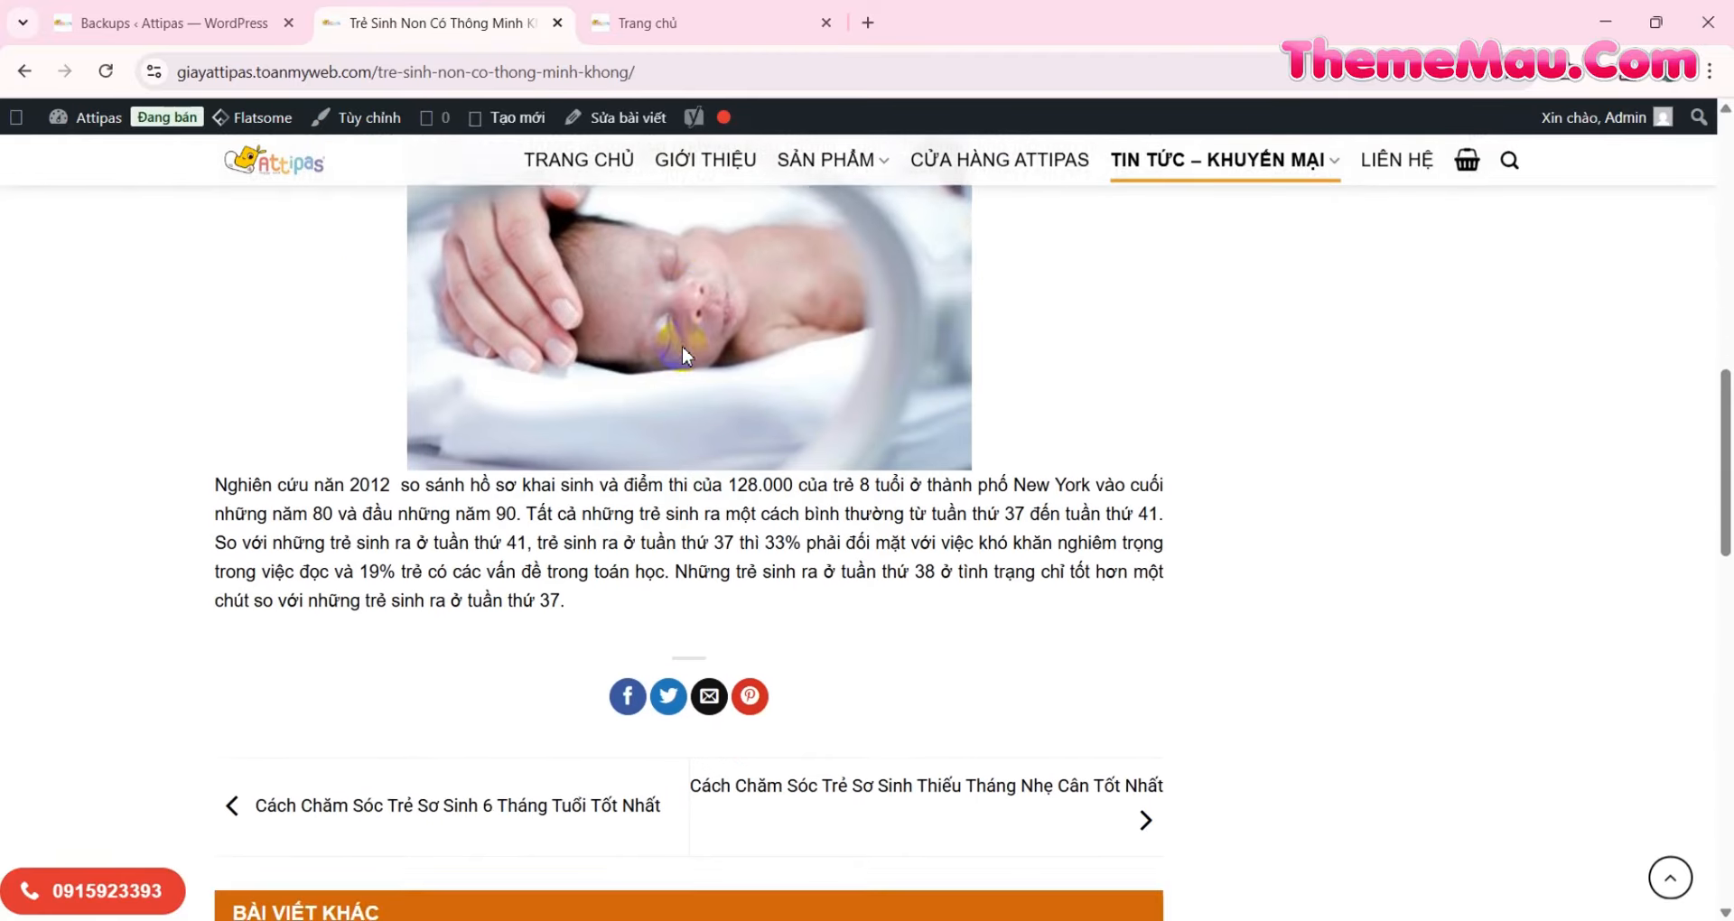
{"action": "scroll", "coordinate": [680, 345], "scroll_direction": "down", "scroll_amount": 5}
{"action": "scroll", "coordinate": [683, 353], "scroll_direction": "down", "scroll_amount": 9}
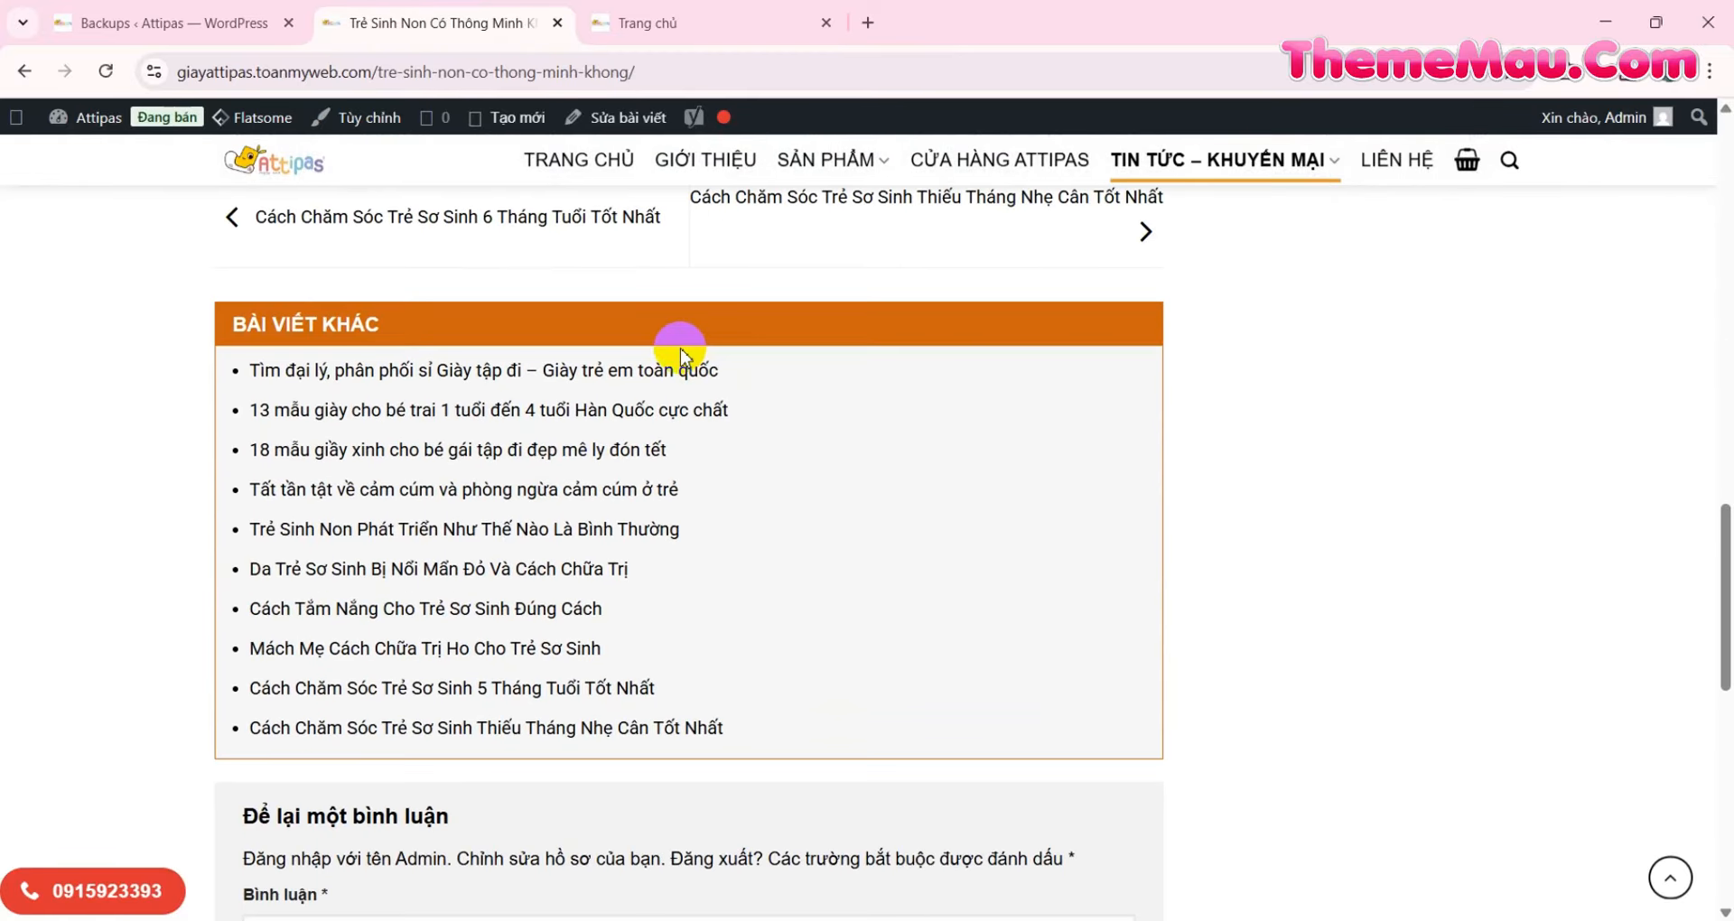
{"action": "scroll", "coordinate": [679, 355], "scroll_direction": "down", "scroll_amount": 2}
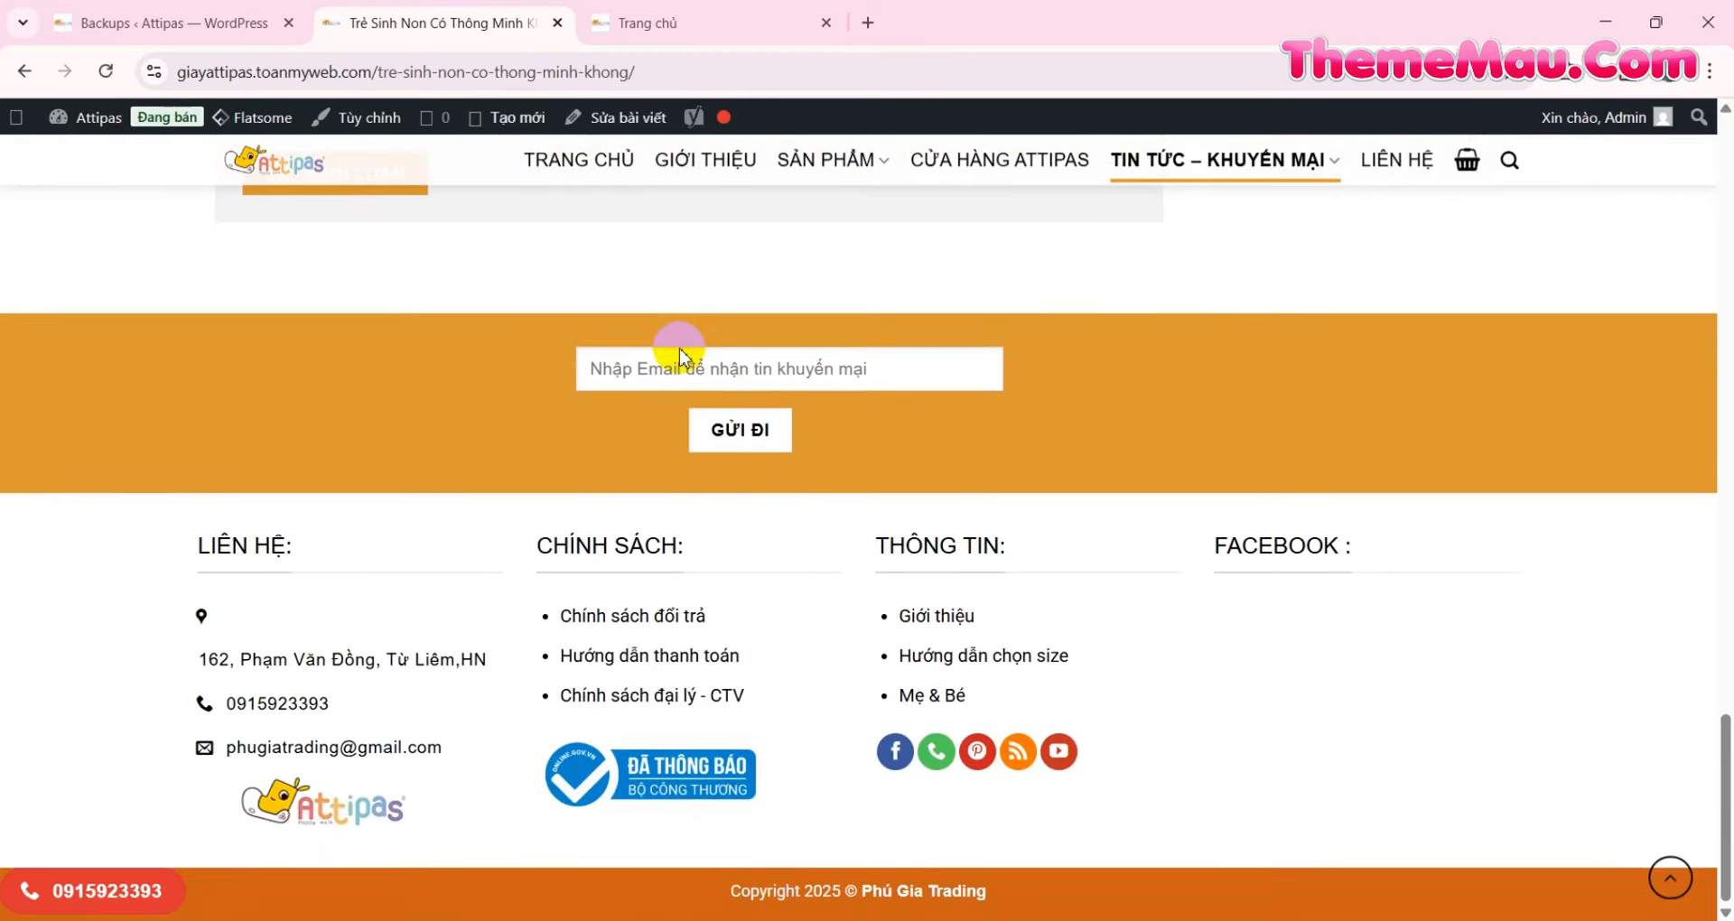
{"action": "scroll", "coordinate": [679, 355], "scroll_direction": "up", "scroll_amount": 6}
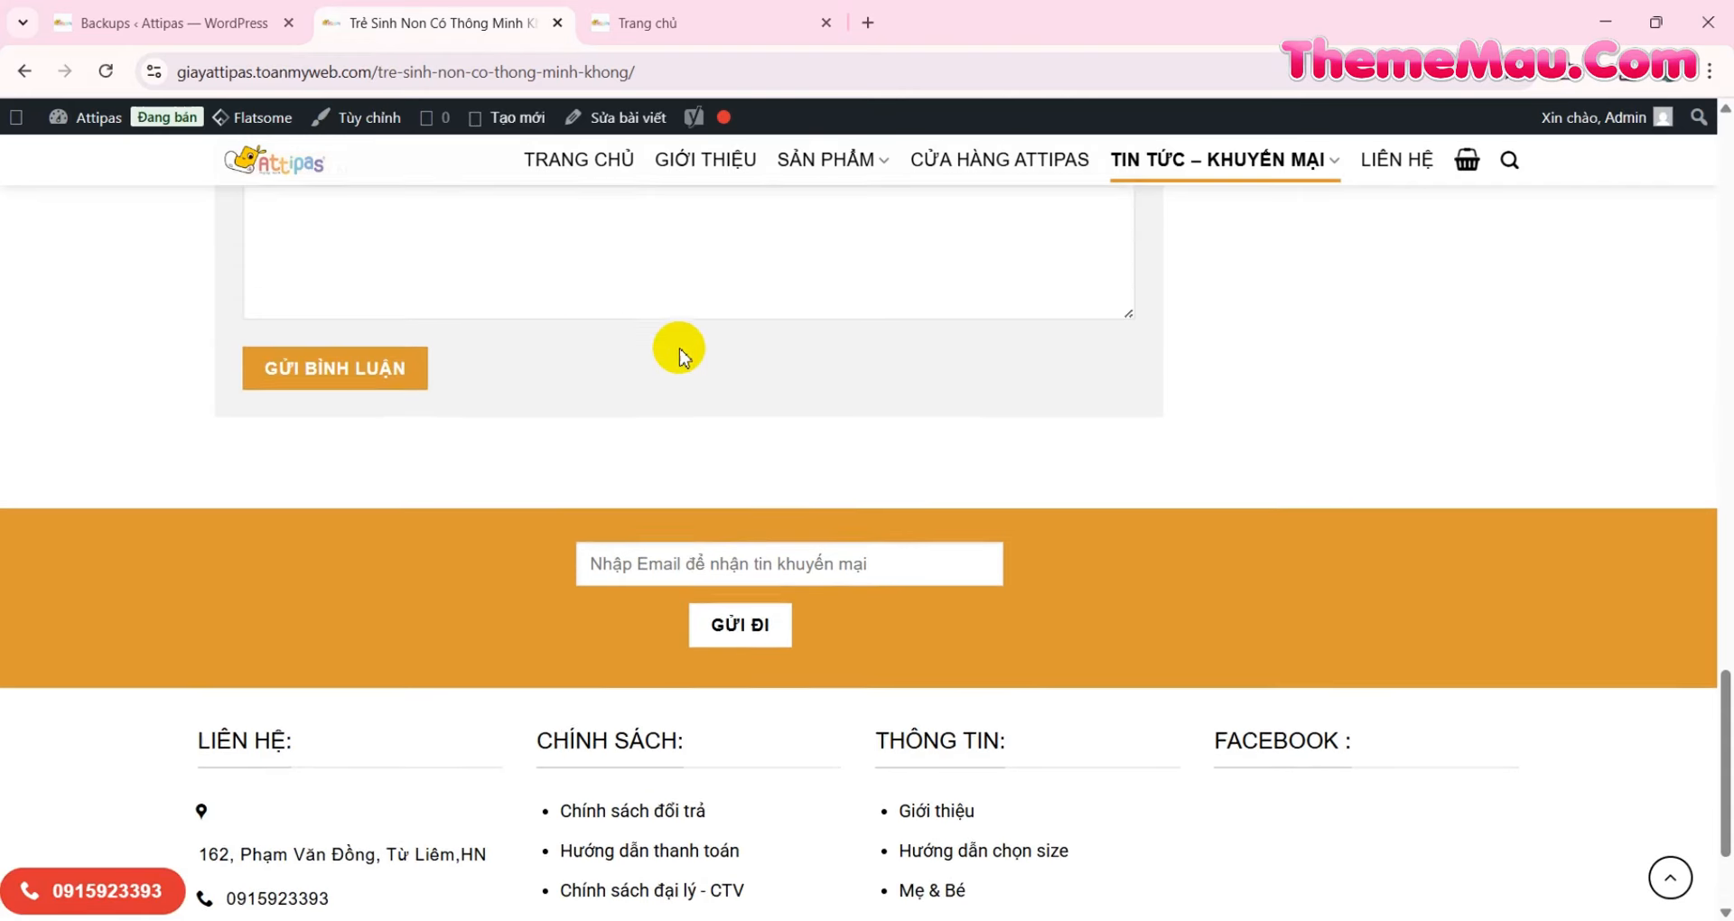
{"action": "scroll", "coordinate": [679, 348], "scroll_direction": "up", "scroll_amount": 18}
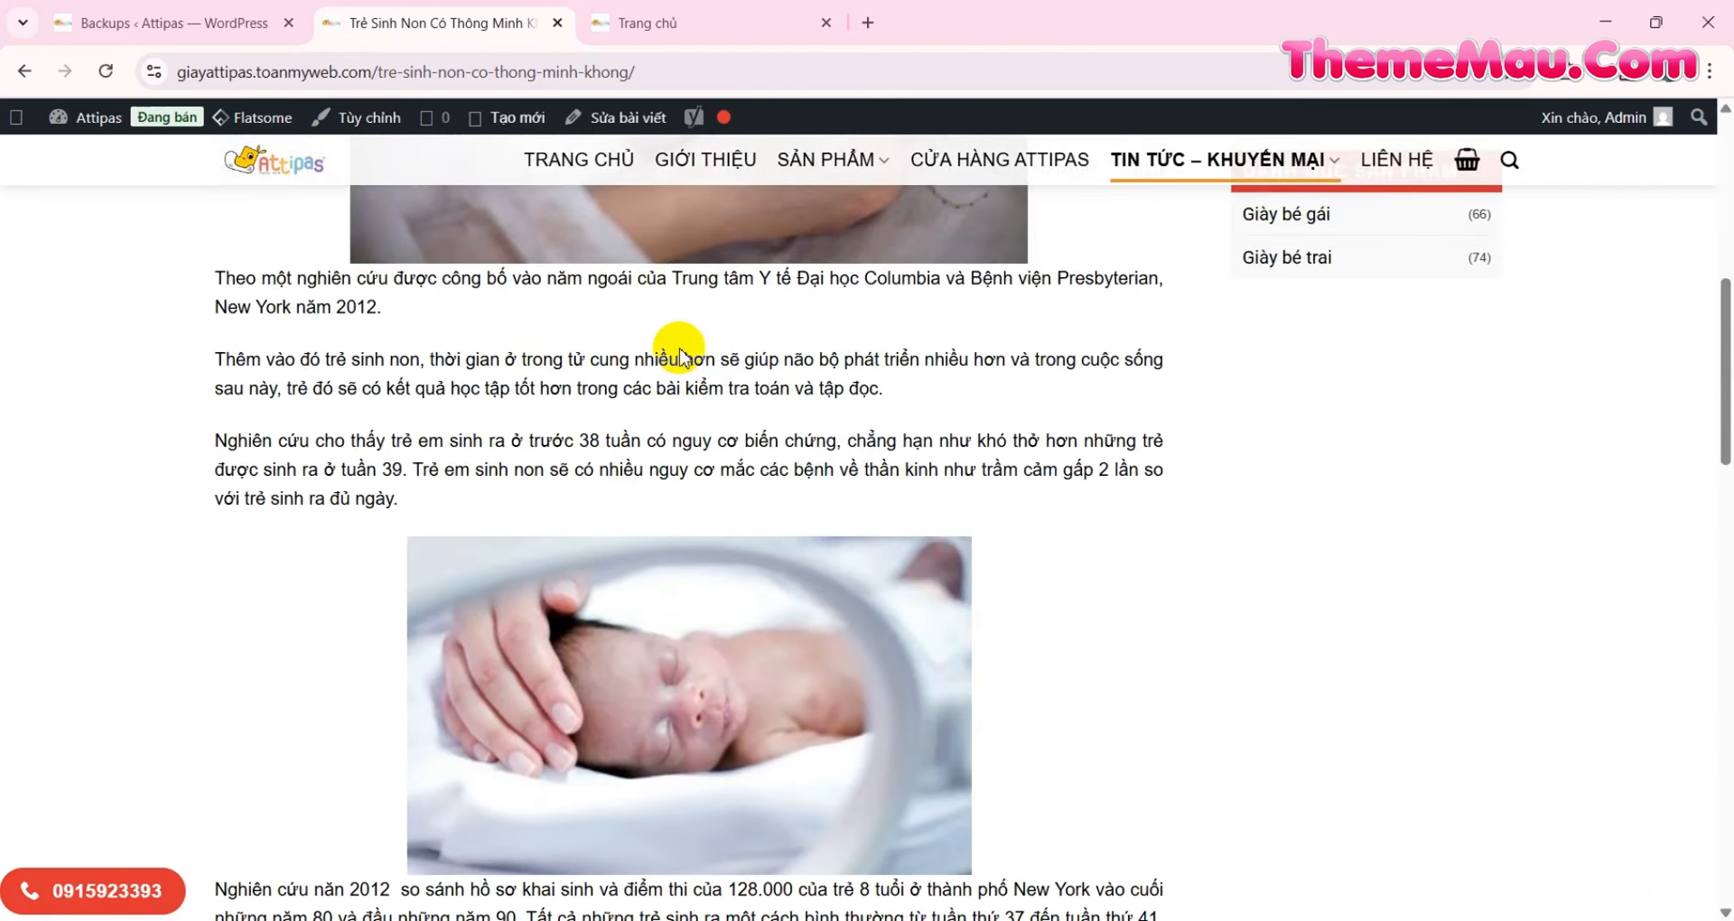
- Open the Liên hệ page and review the company contact details, quick contact form and footer
{"action": "scroll", "coordinate": [679, 349], "scroll_direction": "up", "scroll_amount": 3}
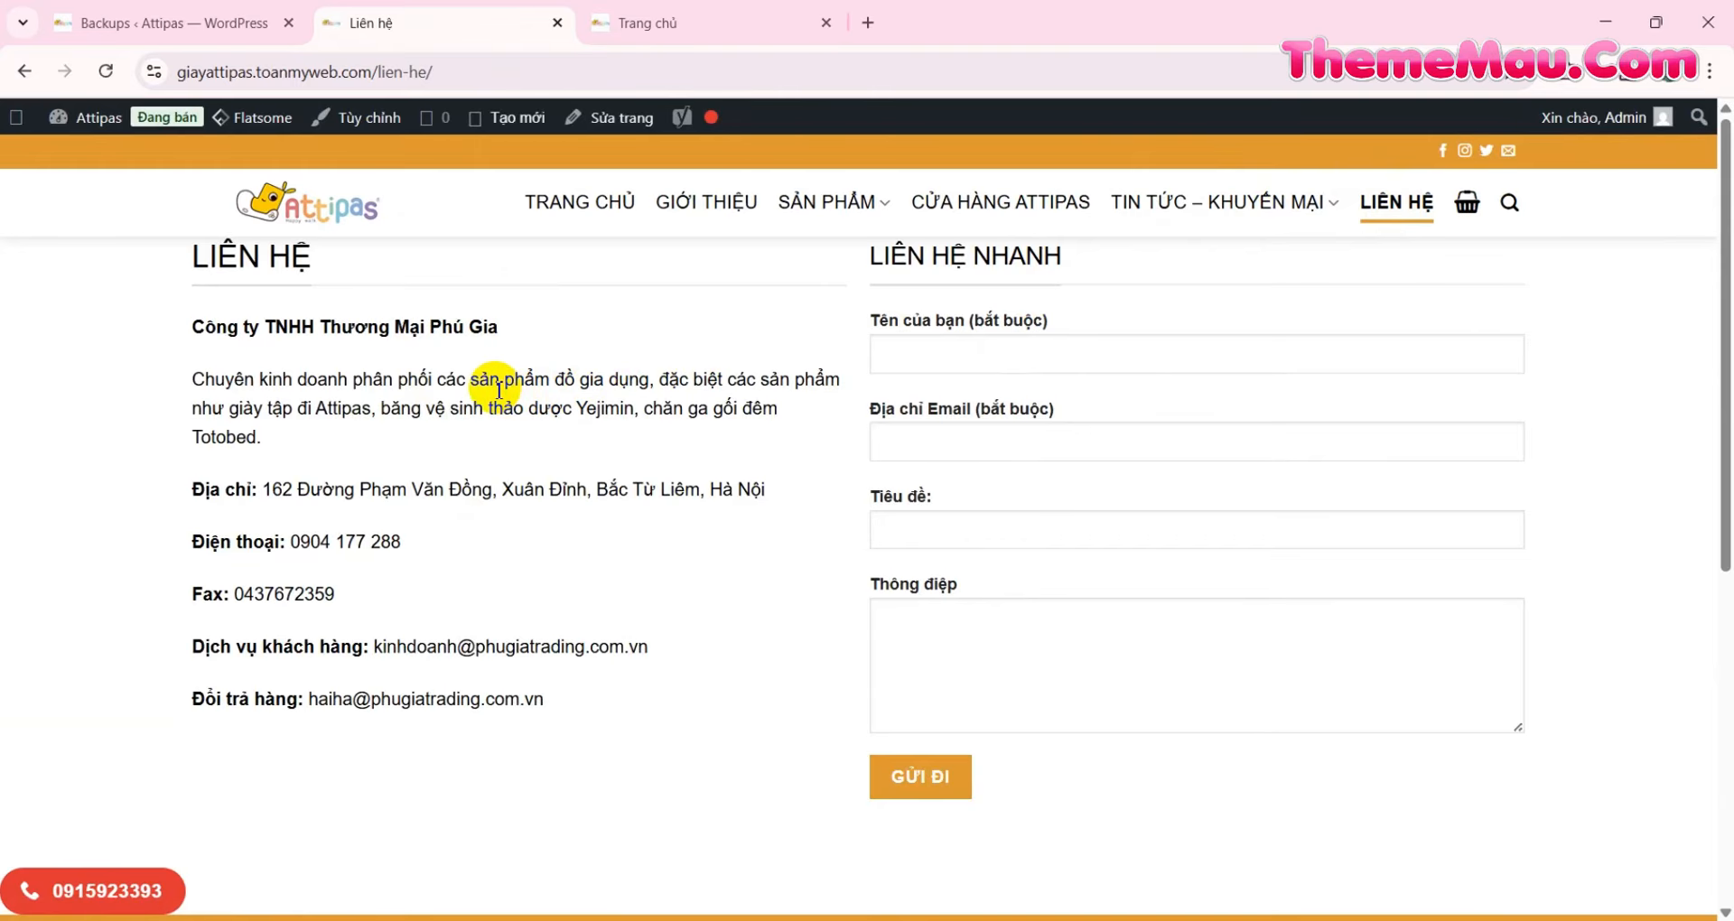
{"action": "scroll", "coordinate": [496, 388], "scroll_direction": "down", "scroll_amount": 6}
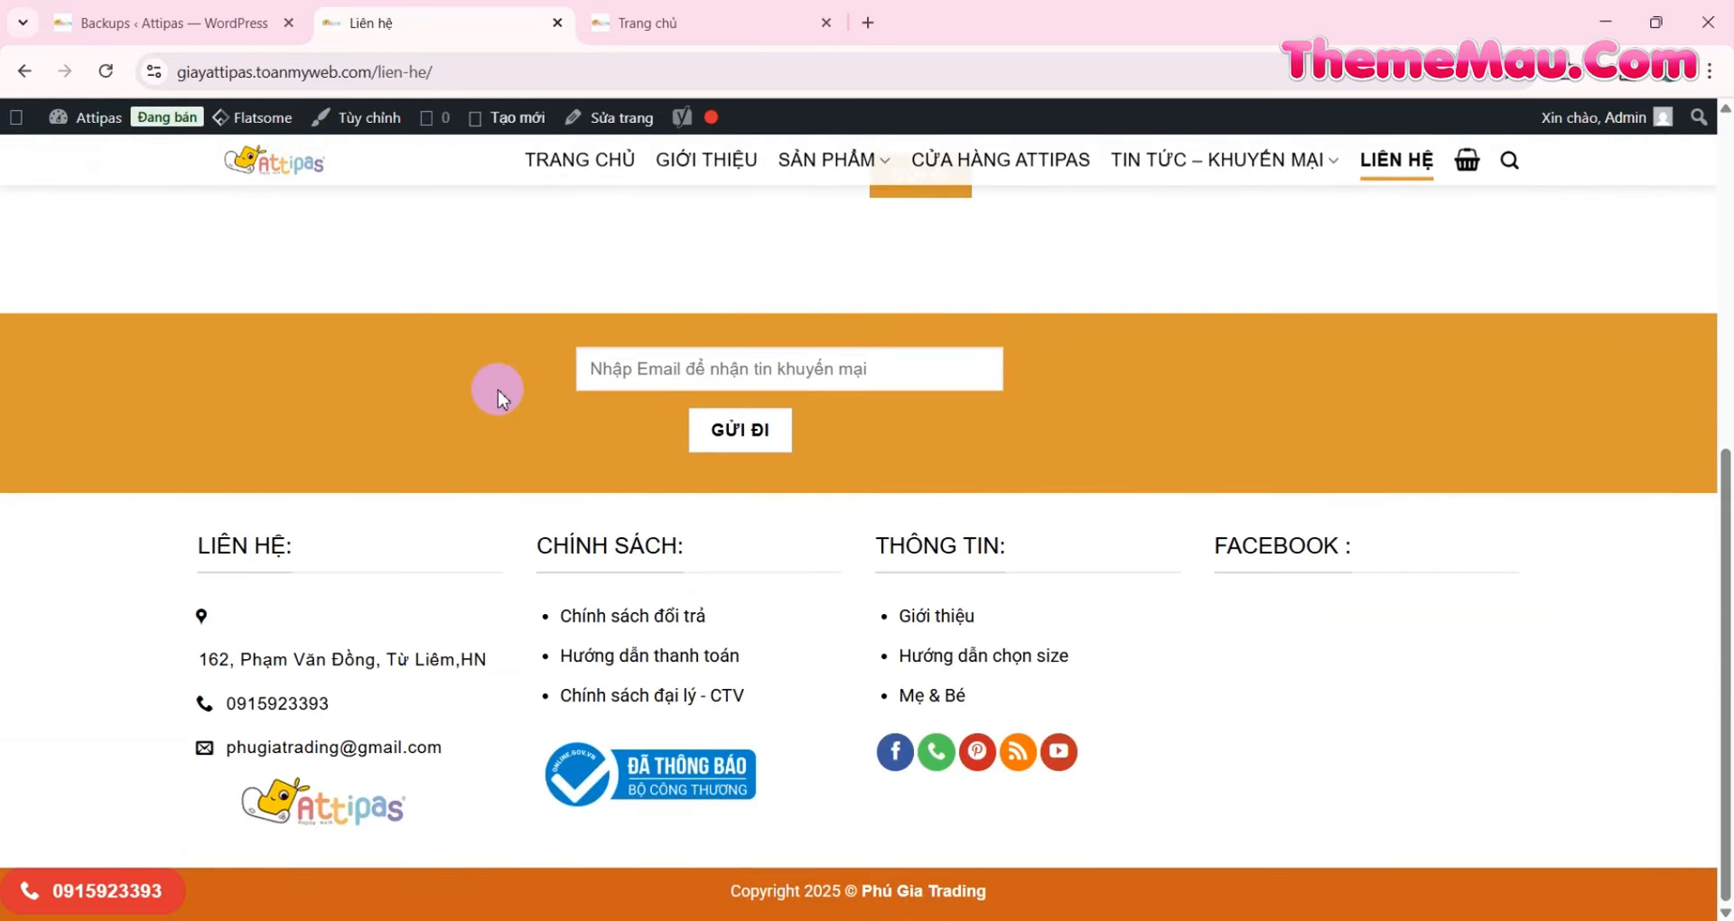
- Switch to the phone preview of the homepage and review its news, video, store, product and feature sections back up to the banner
{"action": "mouse_move", "coordinate": [637, 287]}
{"action": "left_click", "coordinate": [697, 27]}
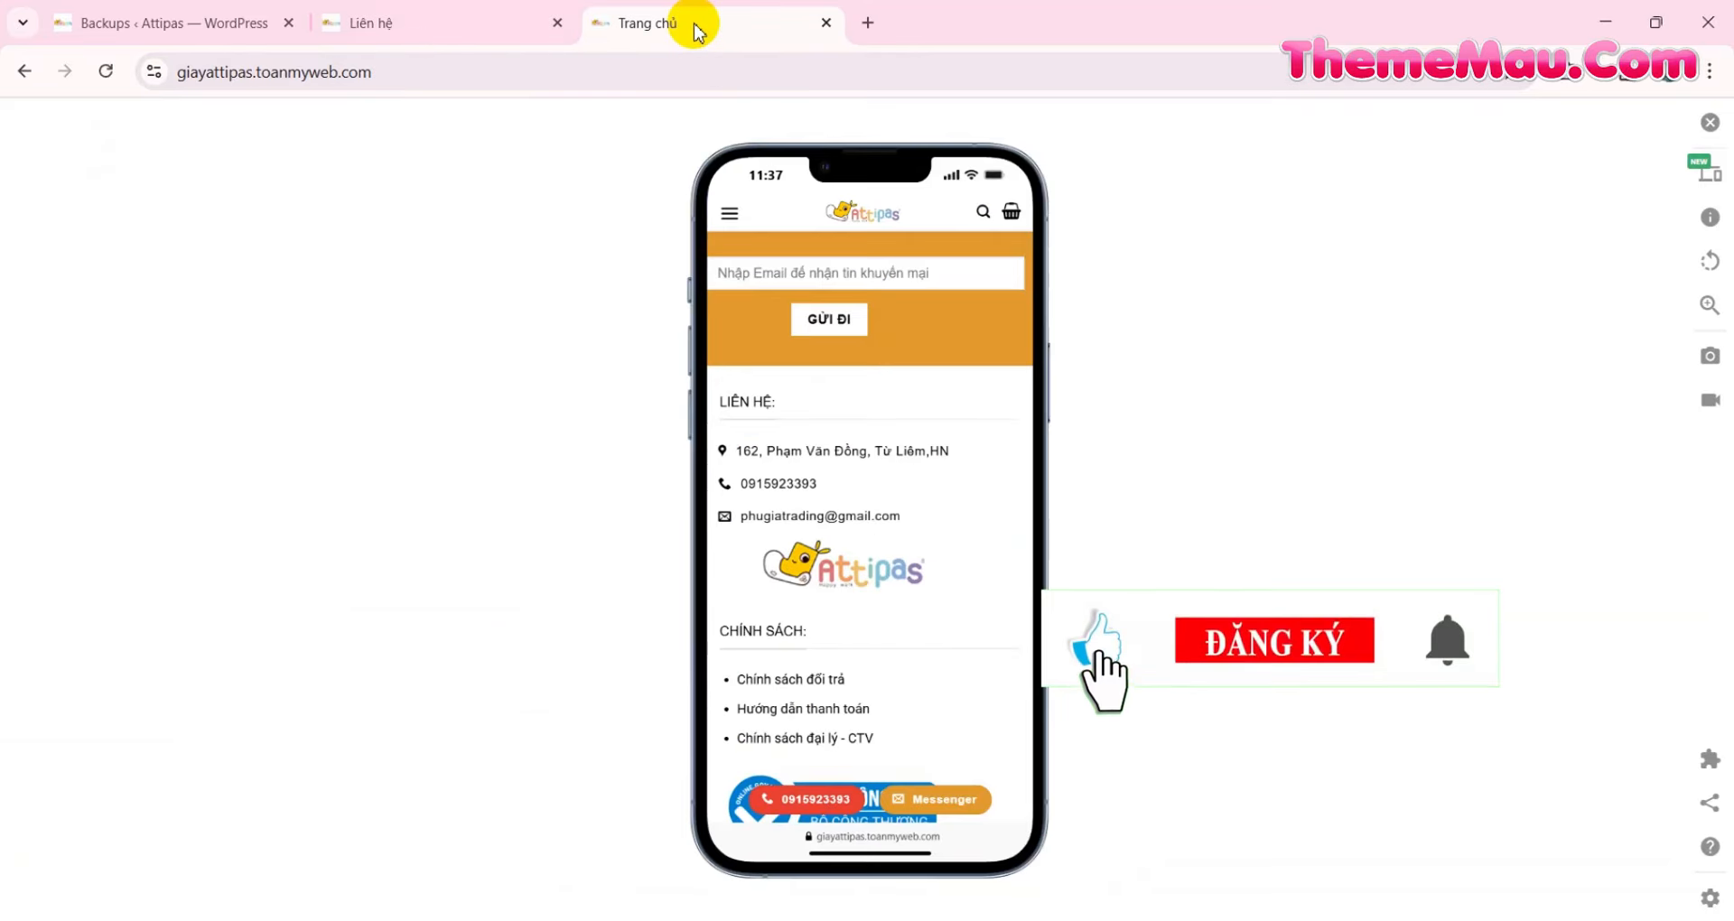
{"action": "scroll", "coordinate": [769, 285], "scroll_direction": "up", "scroll_amount": 2}
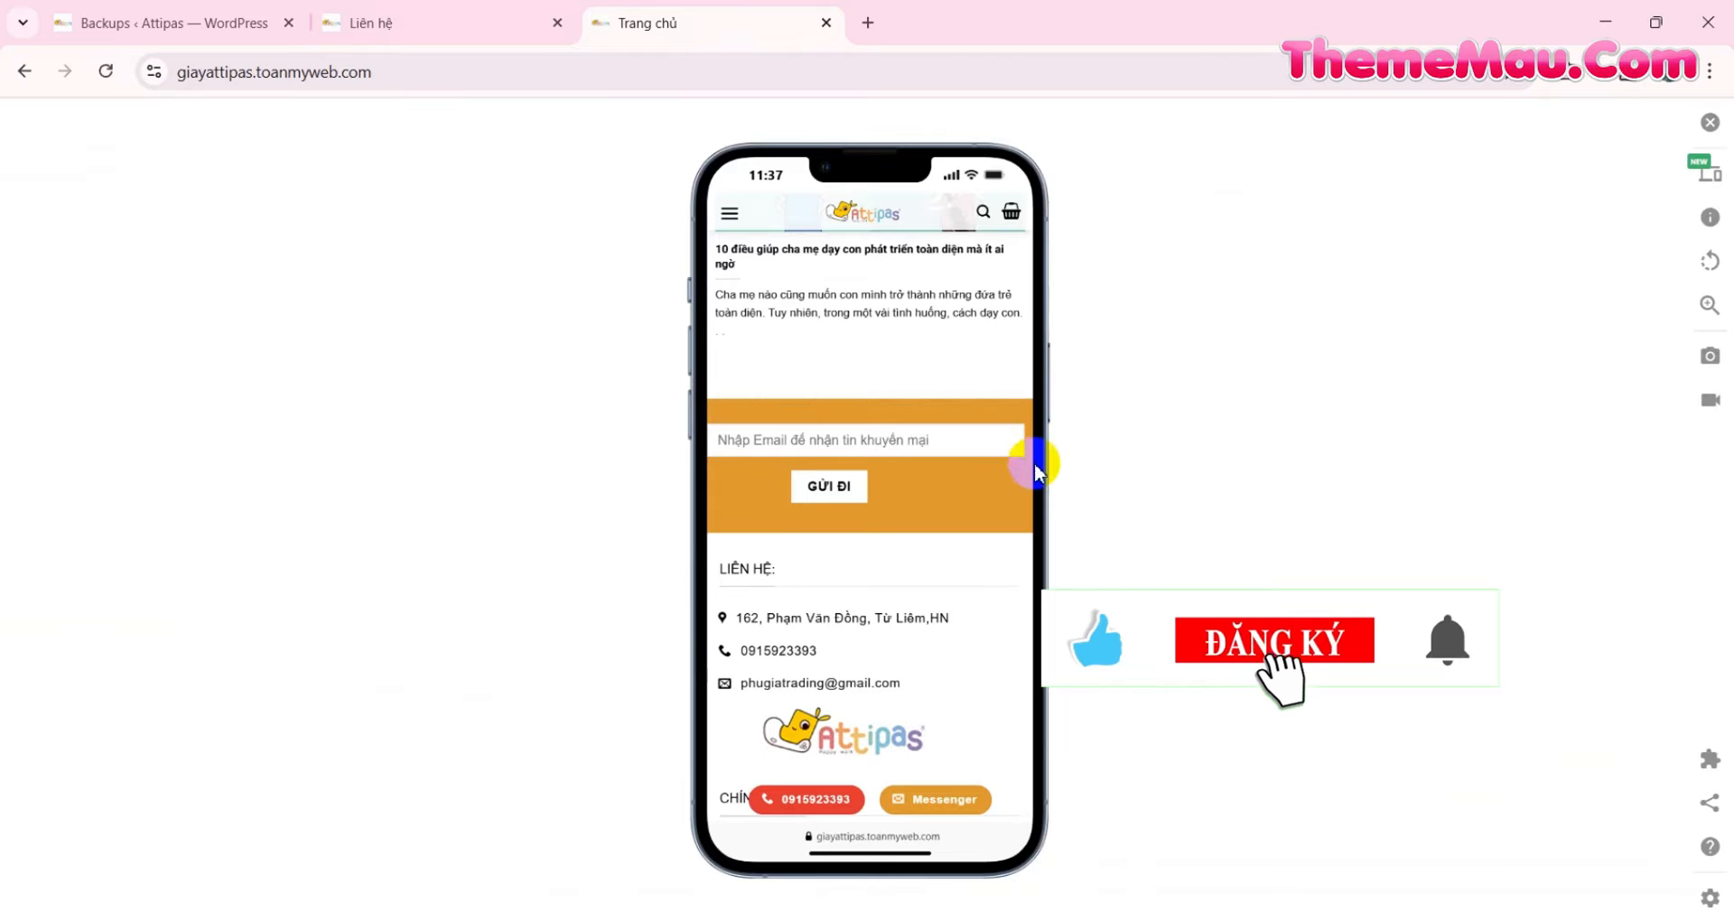
{"action": "scroll", "coordinate": [950, 542], "scroll_direction": "up", "scroll_amount": 7}
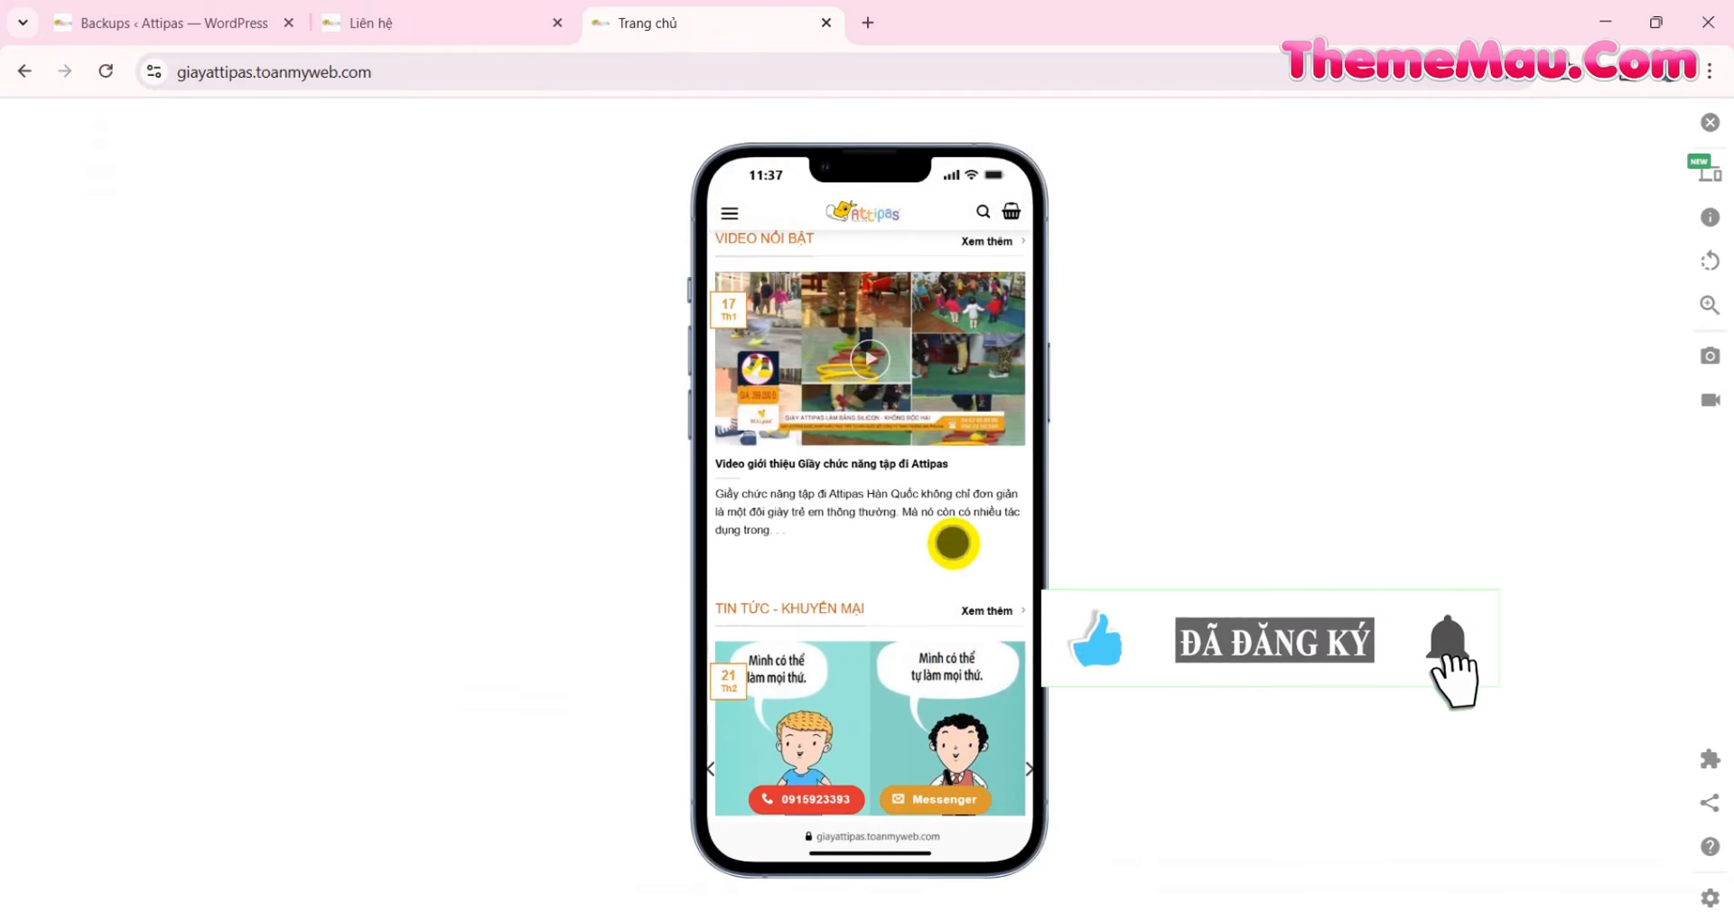
{"action": "scroll", "coordinate": [952, 542], "scroll_direction": "up", "scroll_amount": 7}
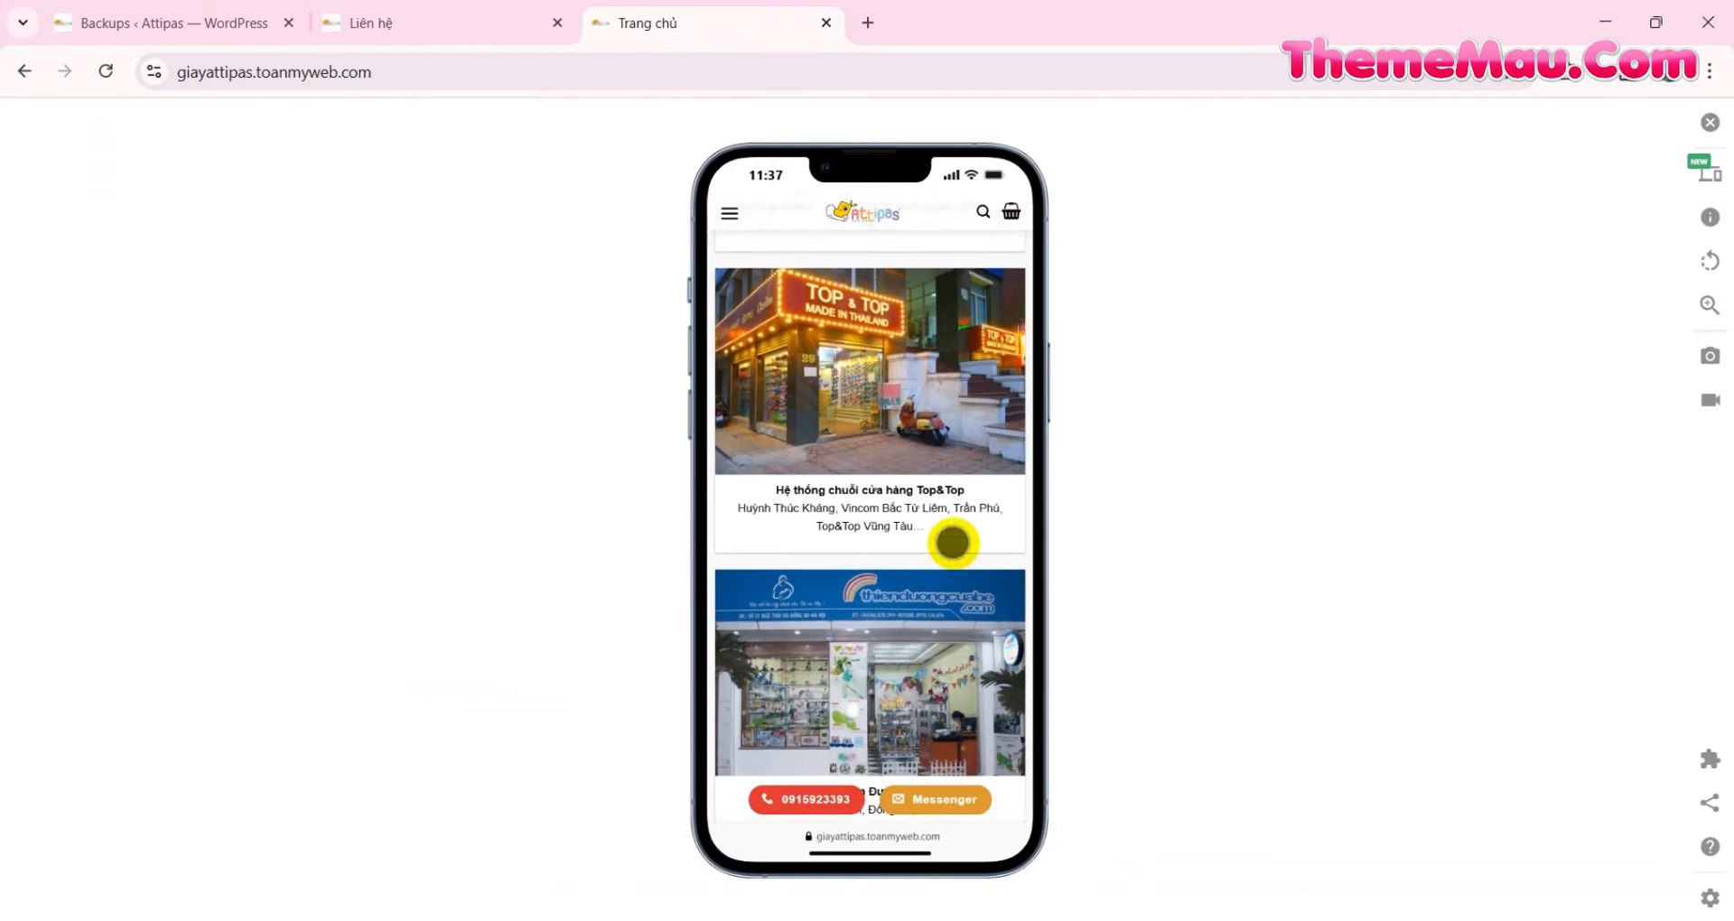
{"action": "scroll", "coordinate": [953, 542], "scroll_direction": "up", "scroll_amount": 8}
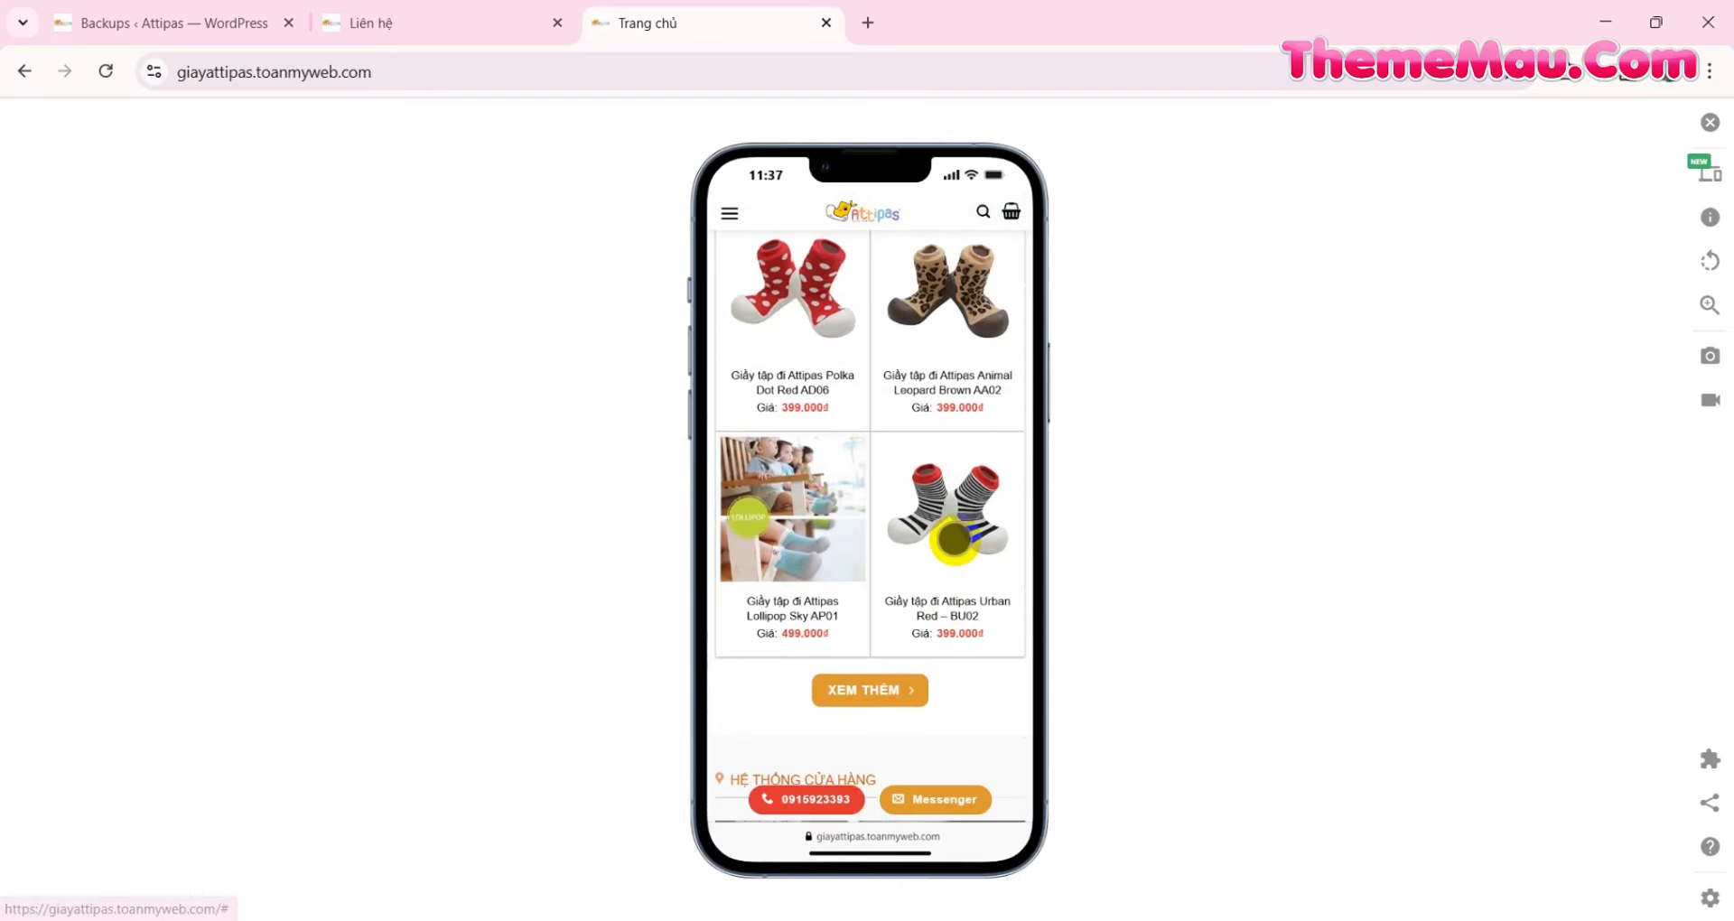
{"action": "scroll", "coordinate": [953, 539], "scroll_direction": "up", "scroll_amount": 8}
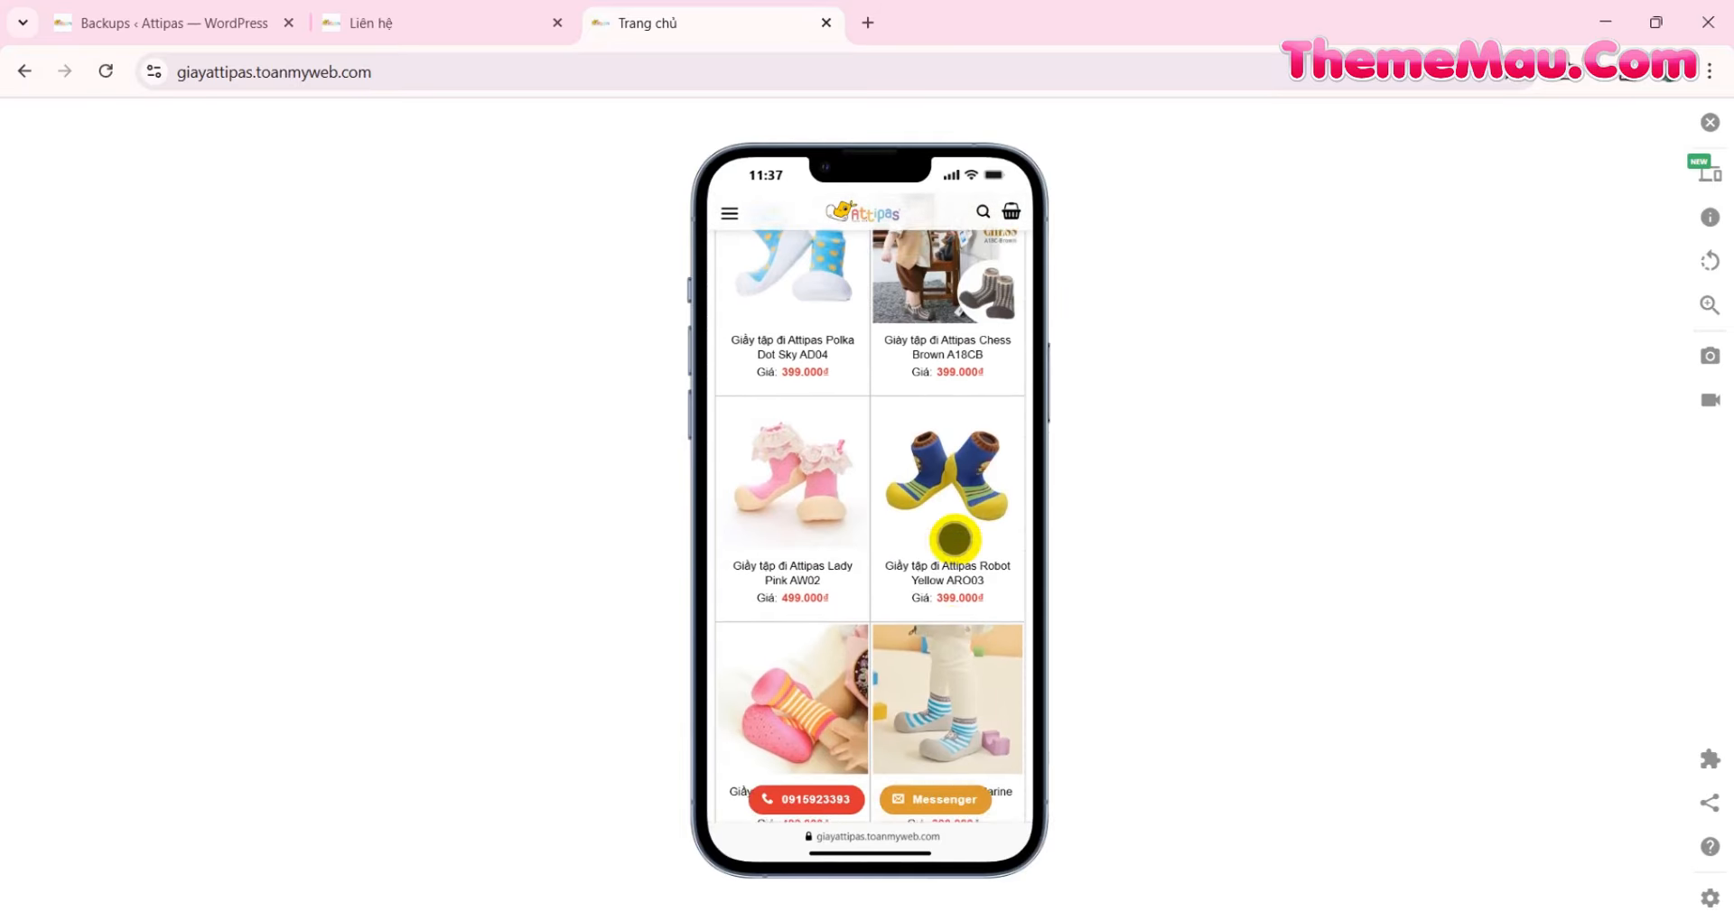
{"action": "scroll", "coordinate": [953, 539], "scroll_direction": "up", "scroll_amount": 8}
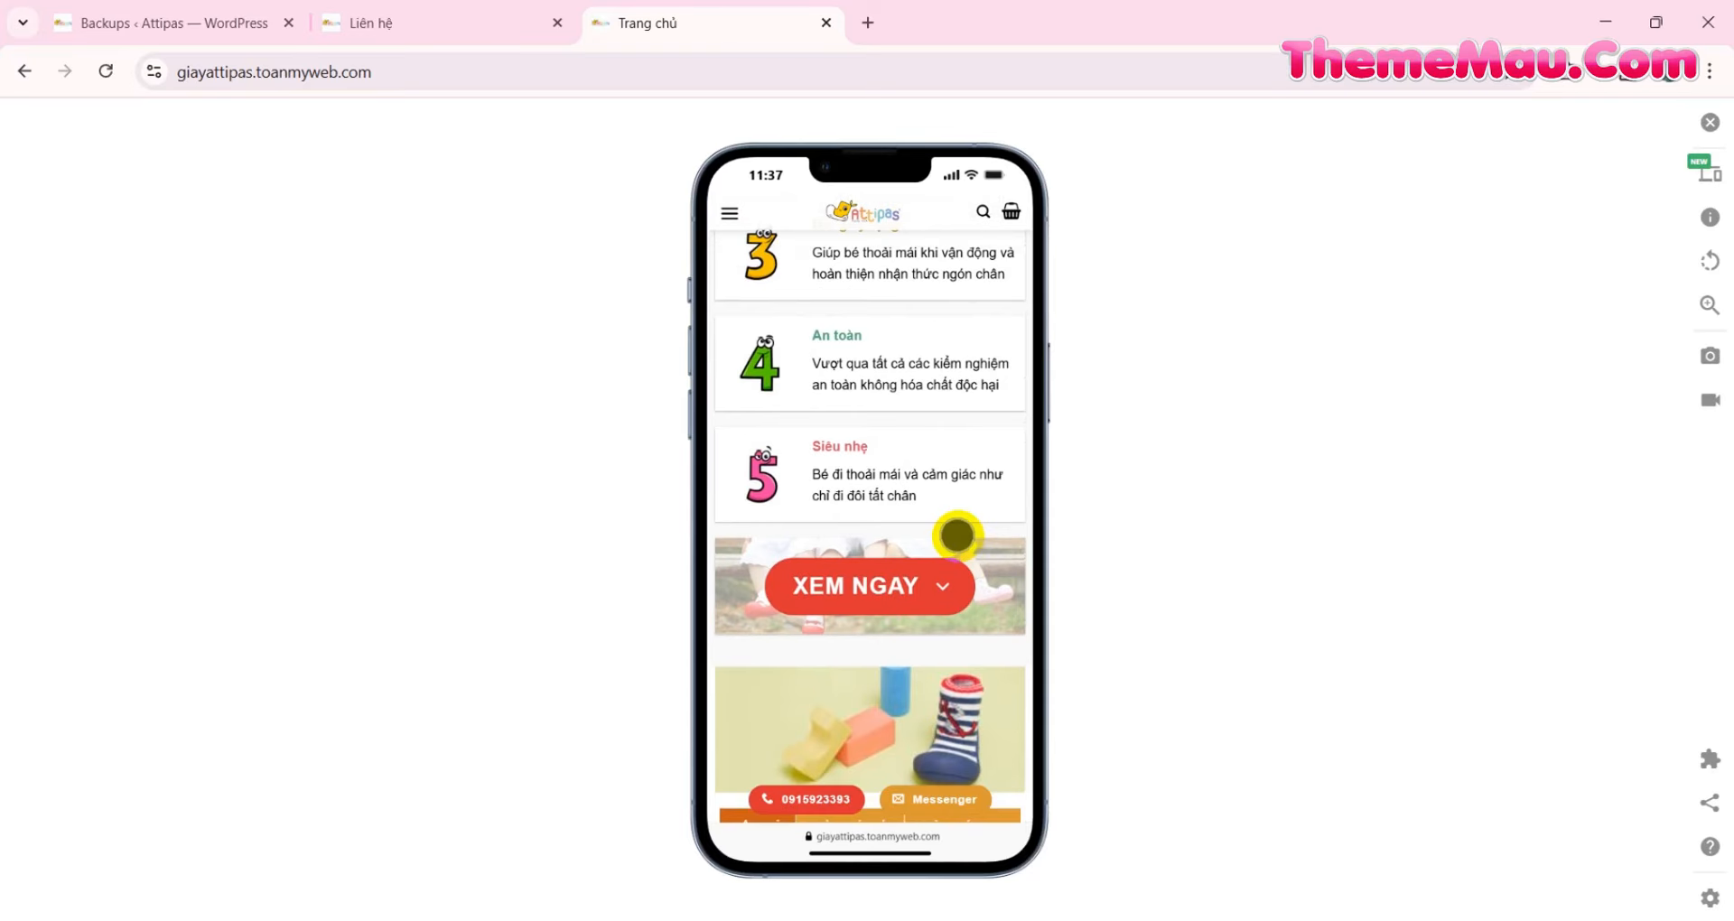
{"action": "scroll", "coordinate": [957, 536], "scroll_direction": "up", "scroll_amount": 8}
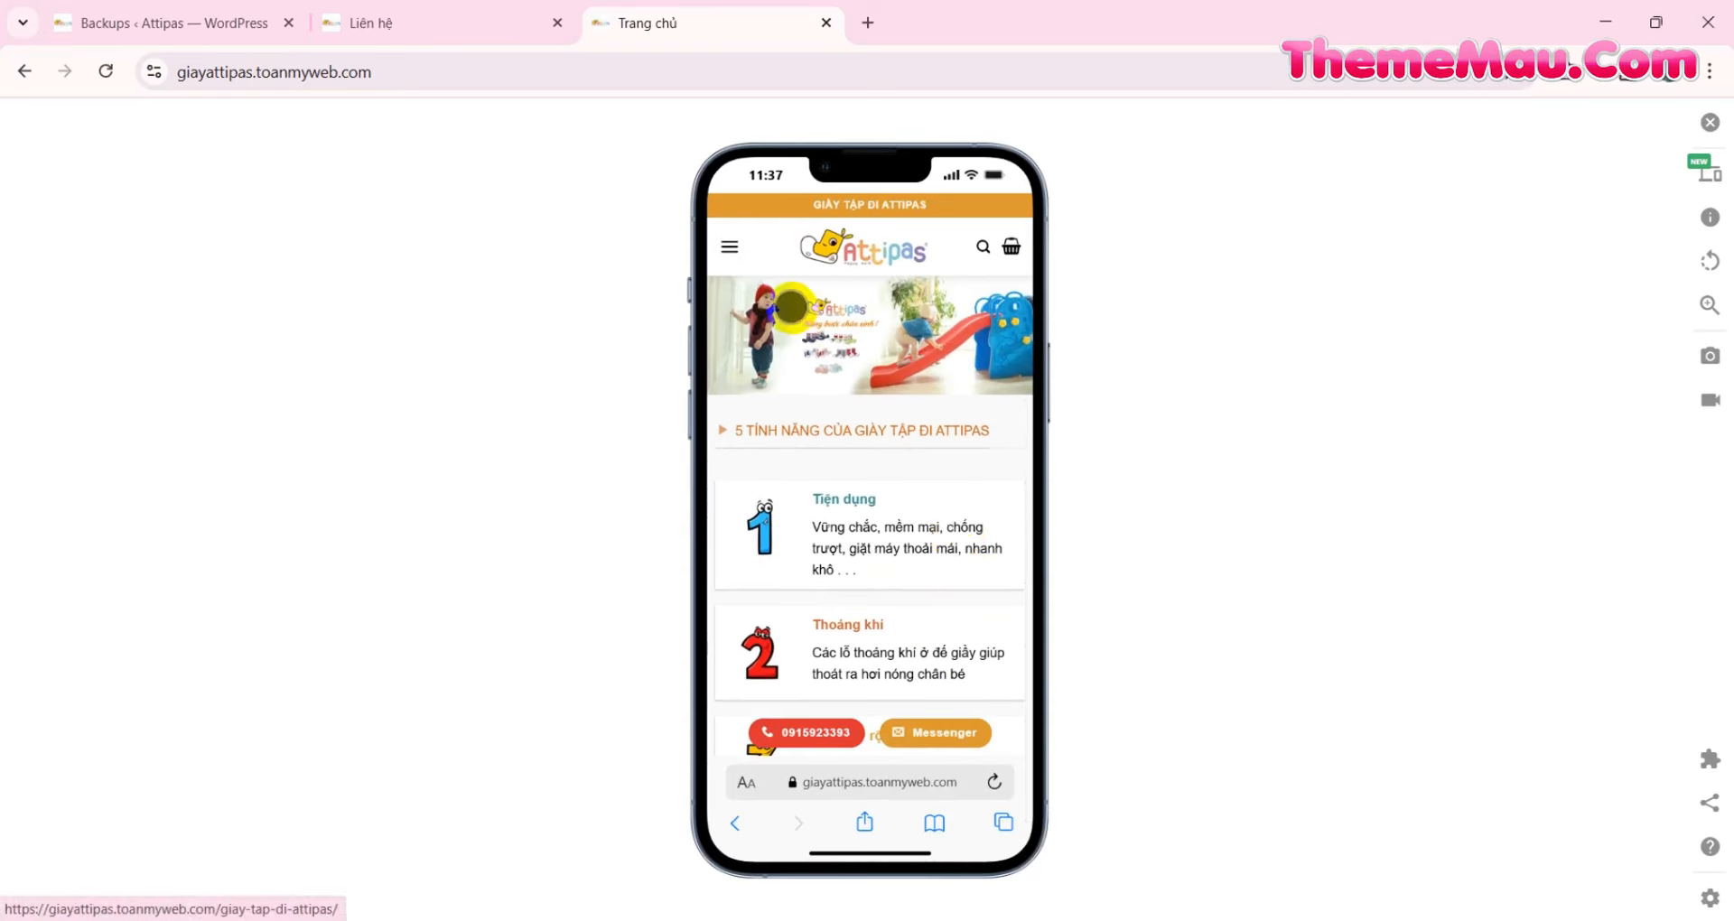
- View the Giày bé gái and Giày bé trai product groups on the mobile homepage
{"action": "scroll", "coordinate": [789, 306], "scroll_direction": "down", "scroll_amount": 10}
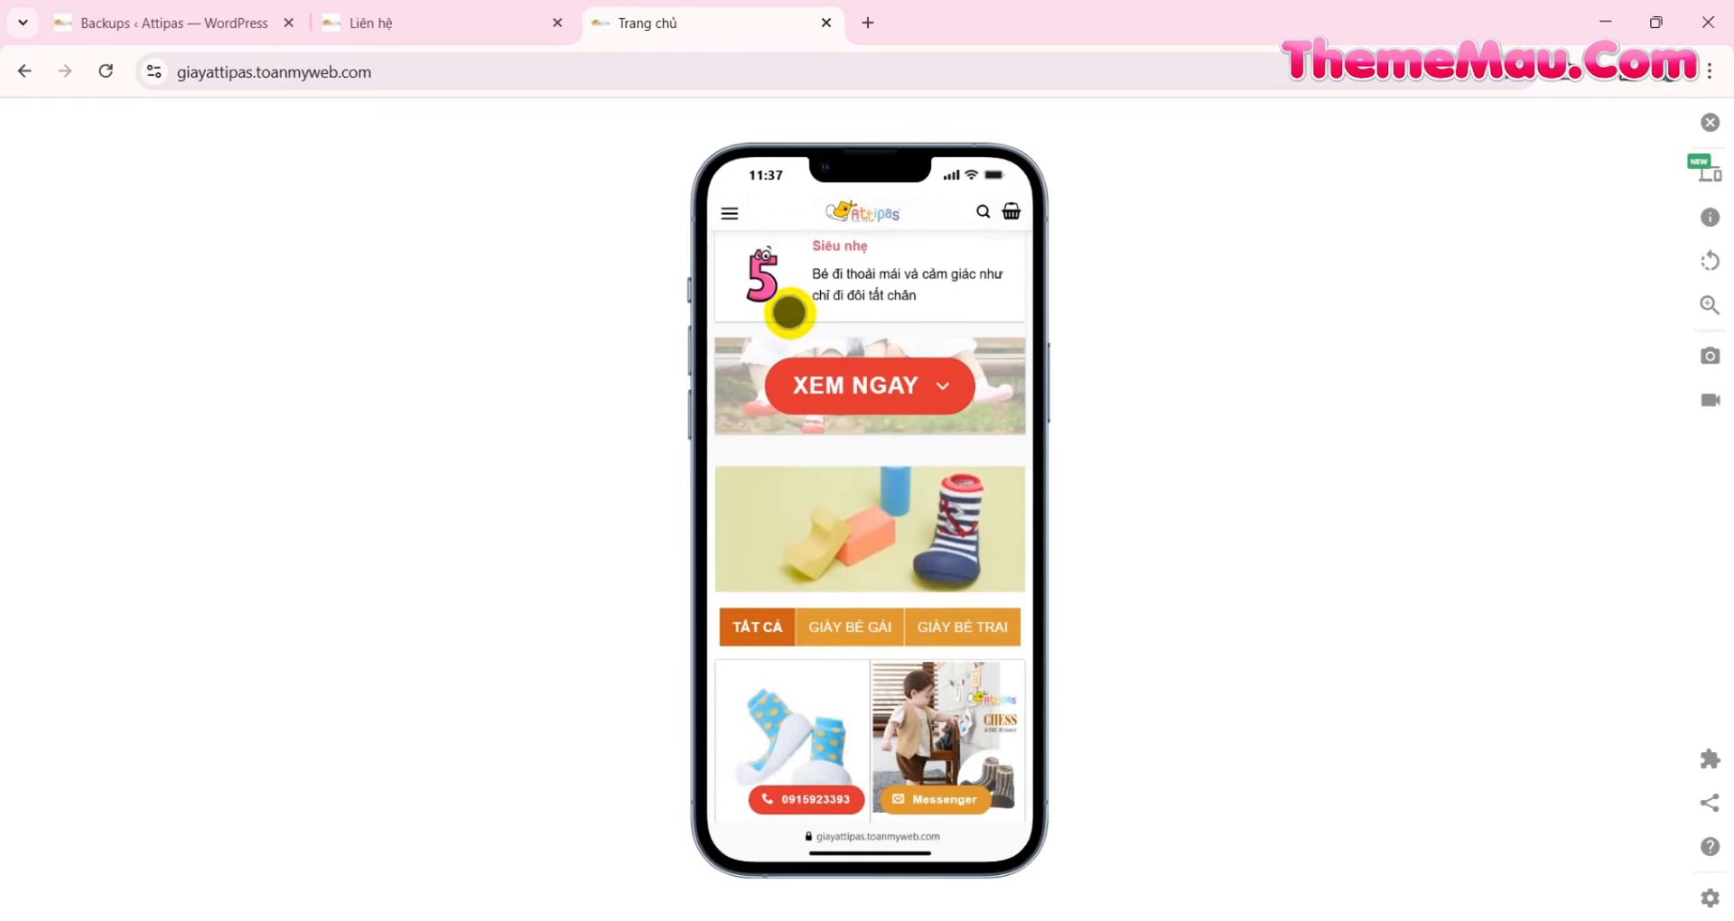
{"action": "scroll", "coordinate": [789, 314], "scroll_direction": "down", "scroll_amount": 3}
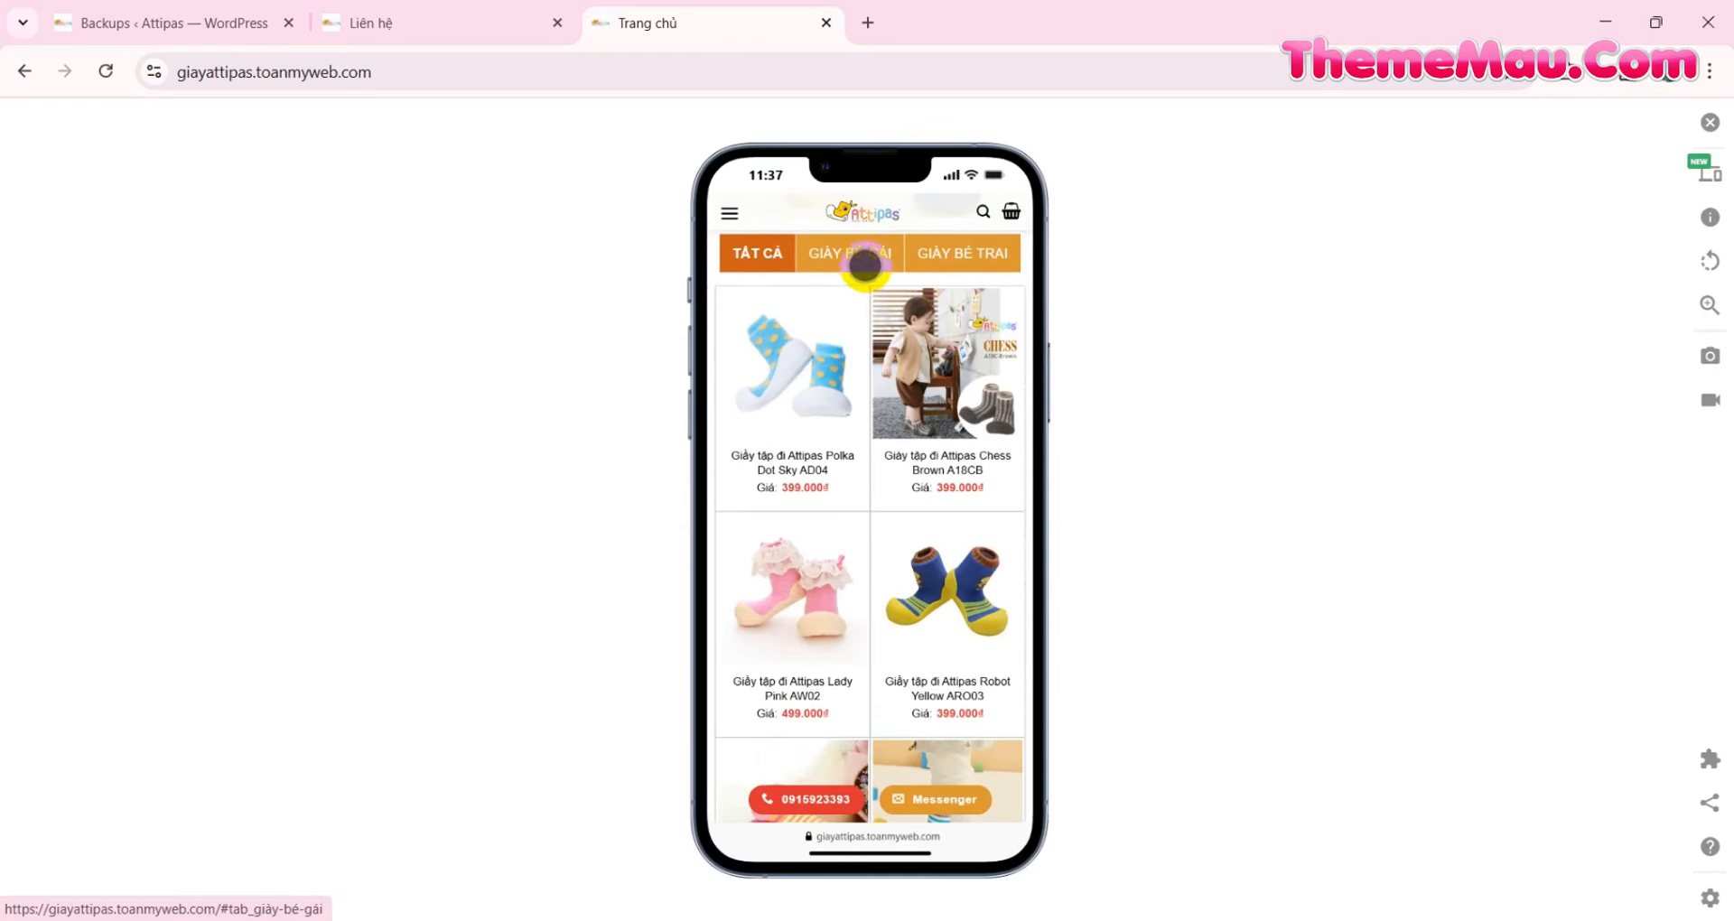
{"action": "left_click", "coordinate": [864, 264]}
{"action": "left_click", "coordinate": [956, 259]}
{"action": "scroll", "coordinate": [886, 313], "scroll_direction": "down", "scroll_amount": 5}
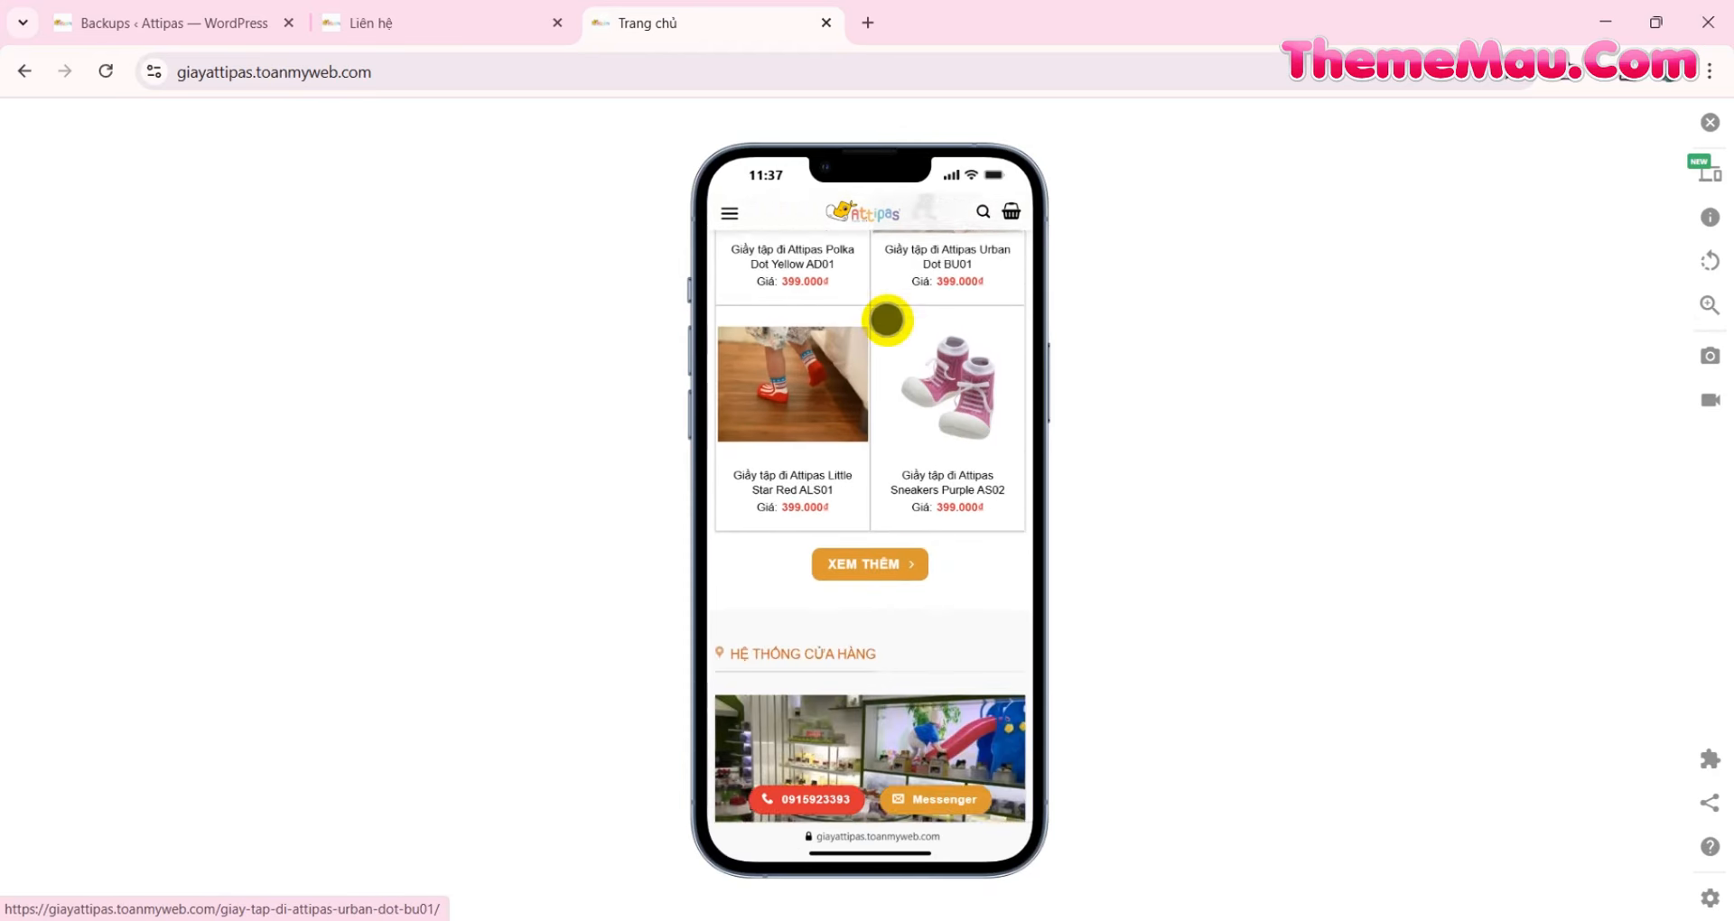
- Review the mobile homepage's Hệ thống cửa hàng, Video nổi bật and Tin tức - Khuyến mại sections
{"action": "scroll", "coordinate": [885, 319], "scroll_direction": "down", "scroll_amount": 8}
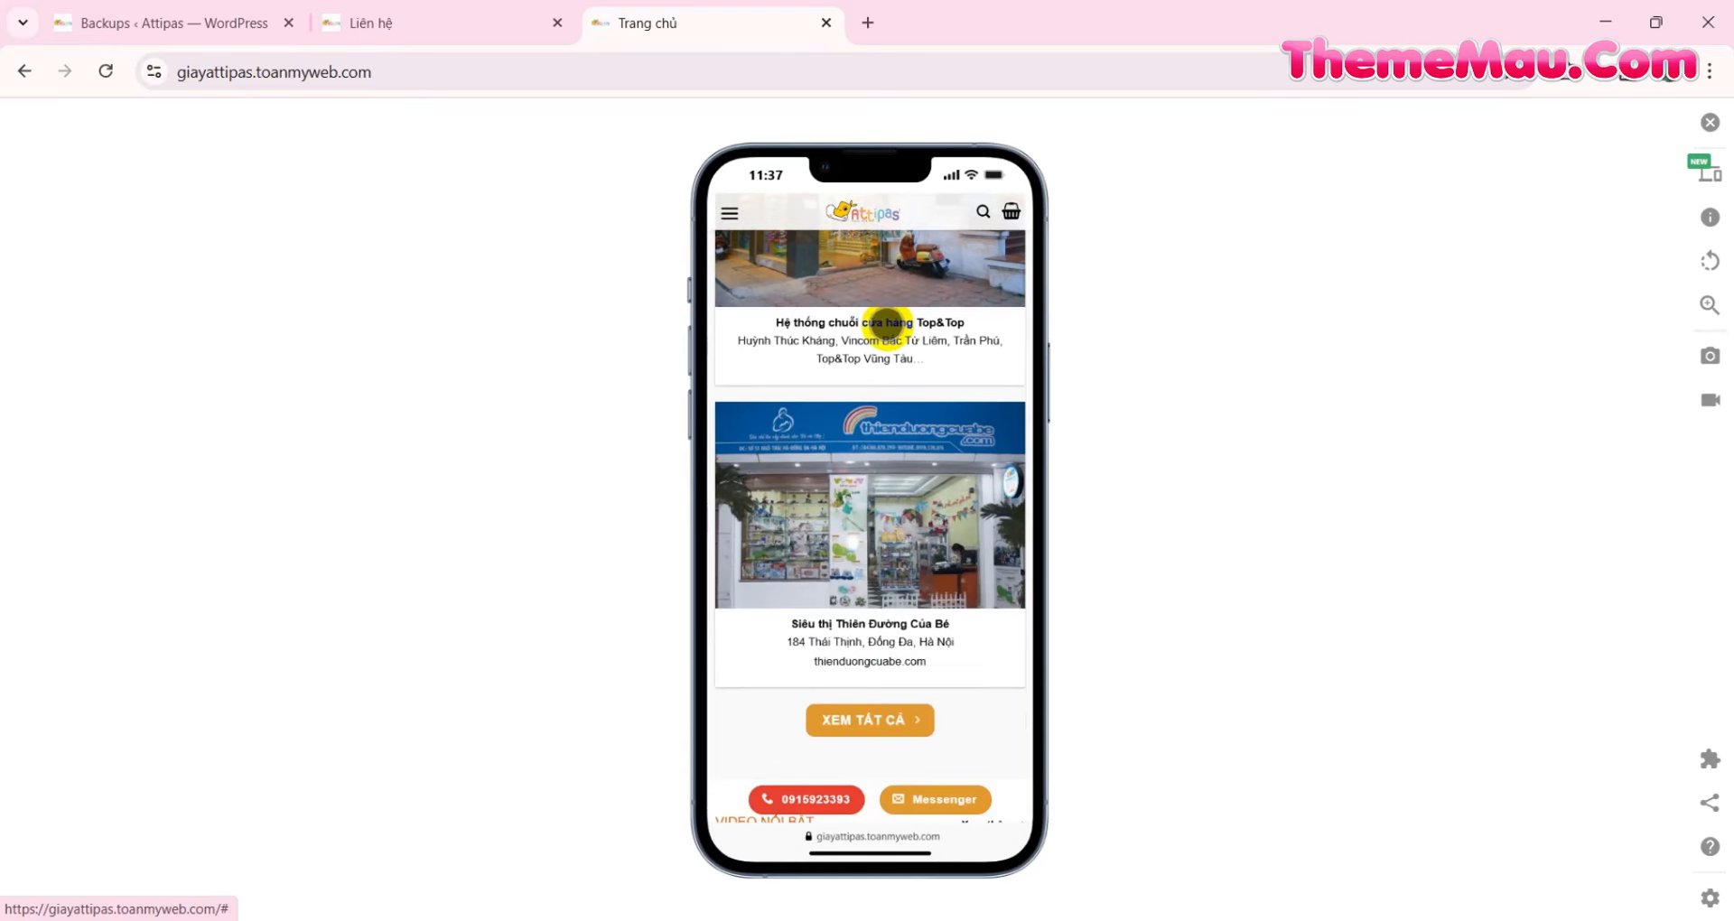
{"action": "scroll", "coordinate": [886, 322], "scroll_direction": "down", "scroll_amount": 4}
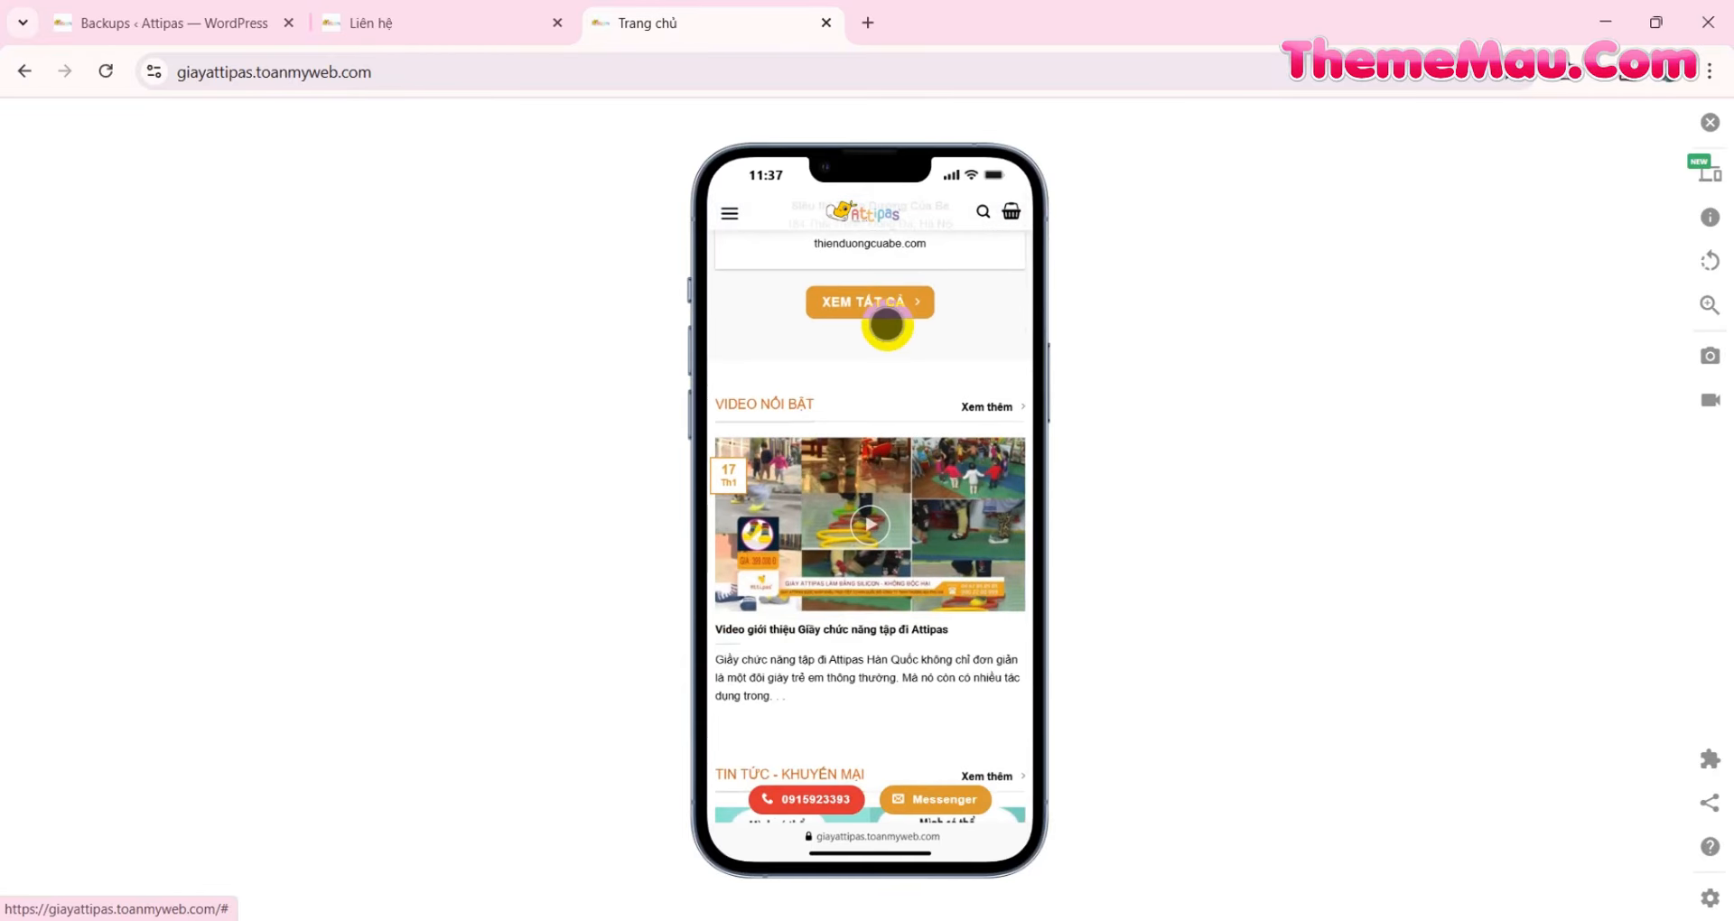
{"action": "scroll", "coordinate": [886, 325], "scroll_direction": "down", "scroll_amount": 2}
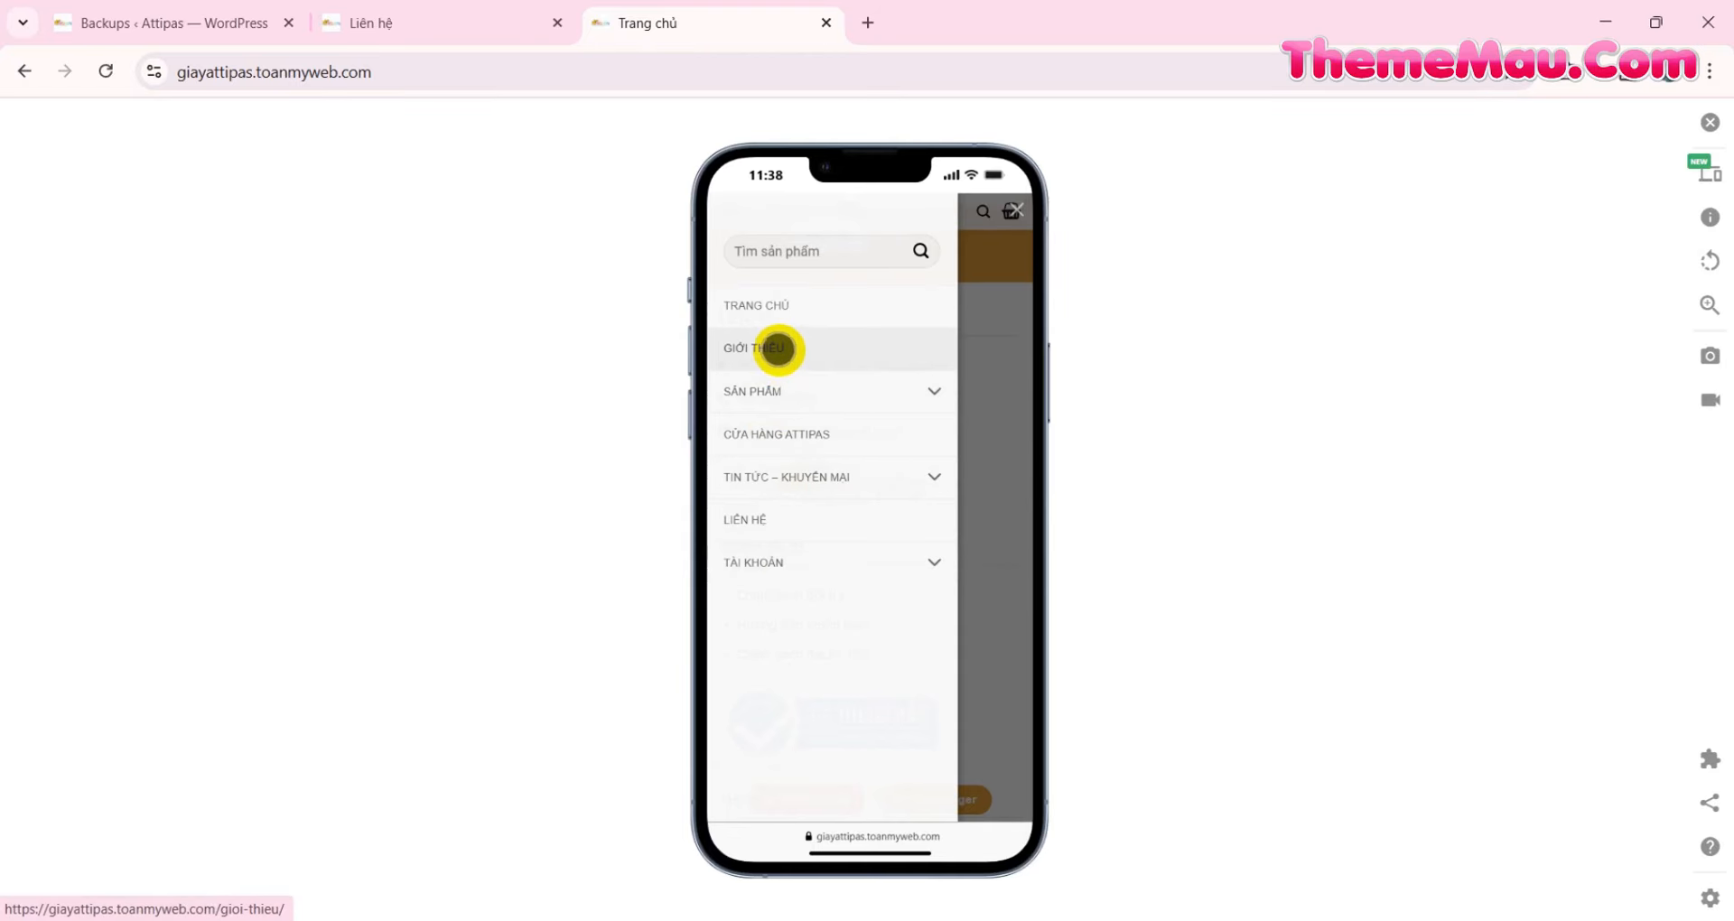
- Open the Giới thiệu page in the mobile preview and review its text, images, videos and support information down to the footer
{"action": "left_click", "coordinate": [757, 348]}
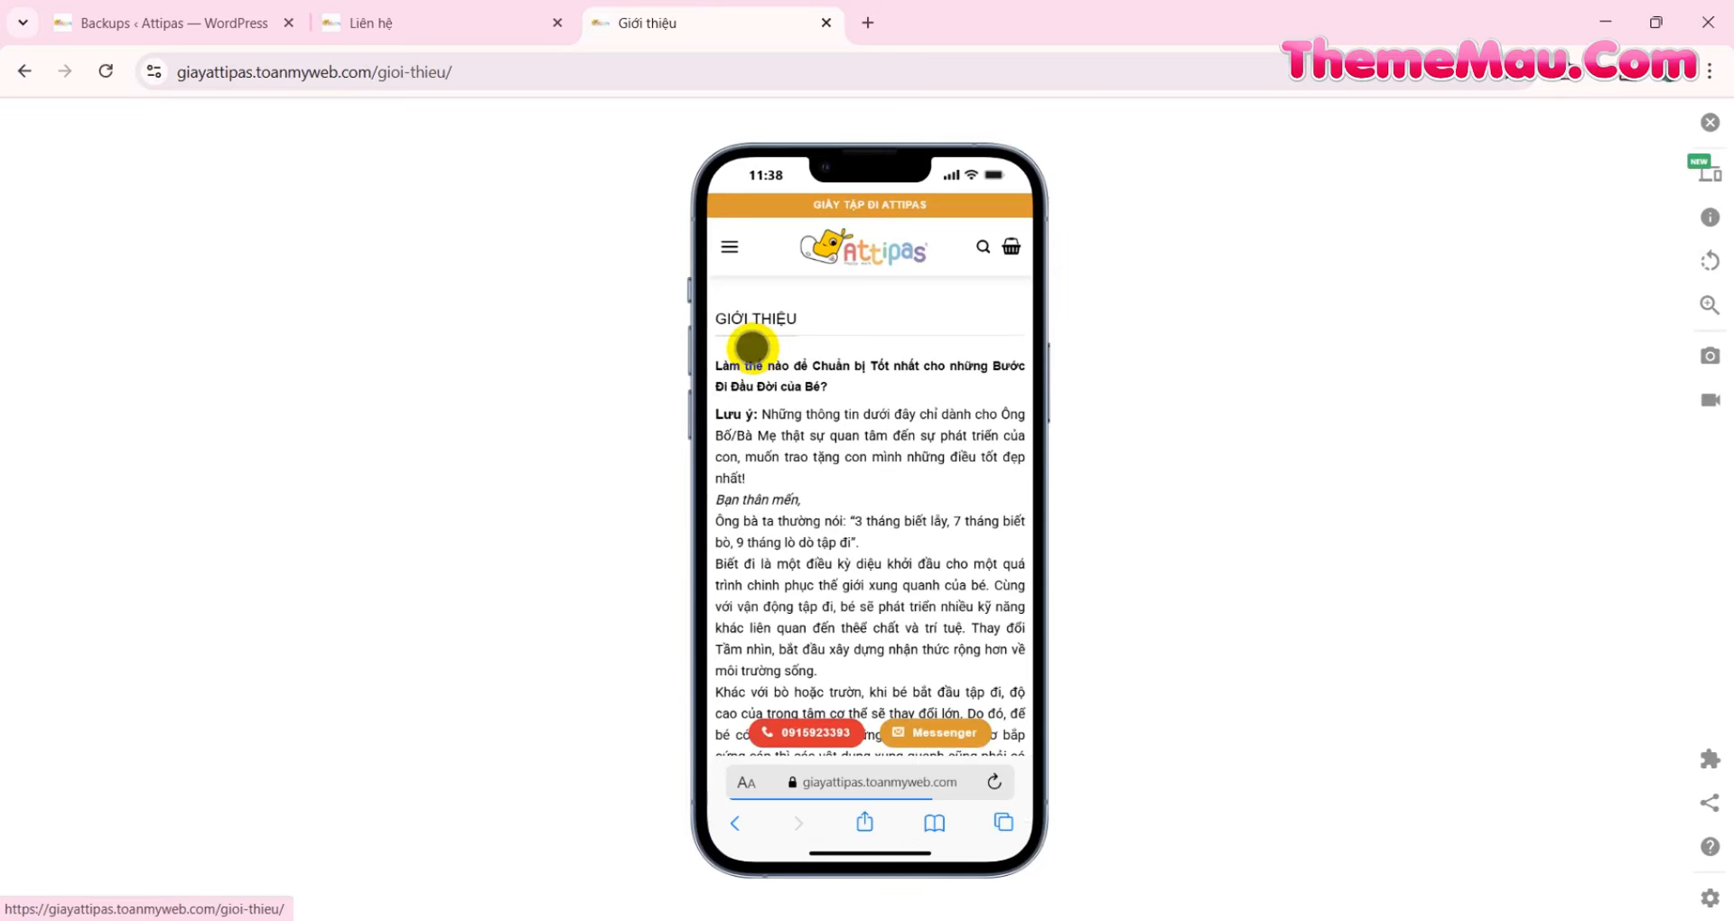
{"action": "scroll", "coordinate": [751, 347], "scroll_direction": "down", "scroll_amount": 10}
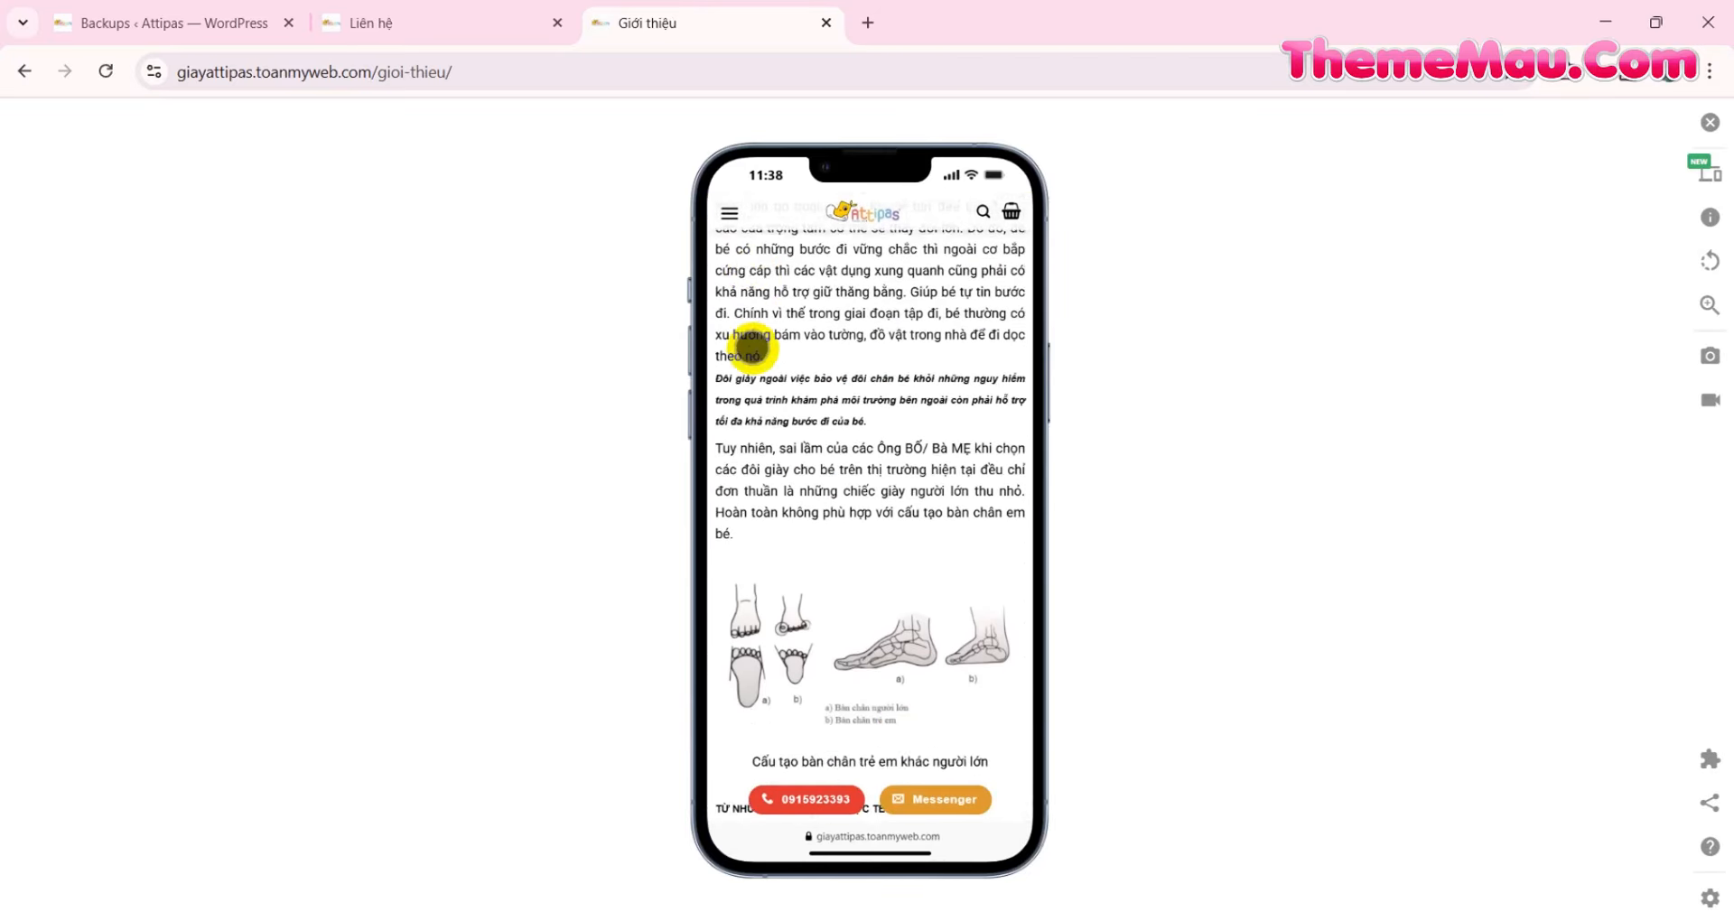
{"action": "scroll", "coordinate": [752, 346], "scroll_direction": "down", "scroll_amount": 10}
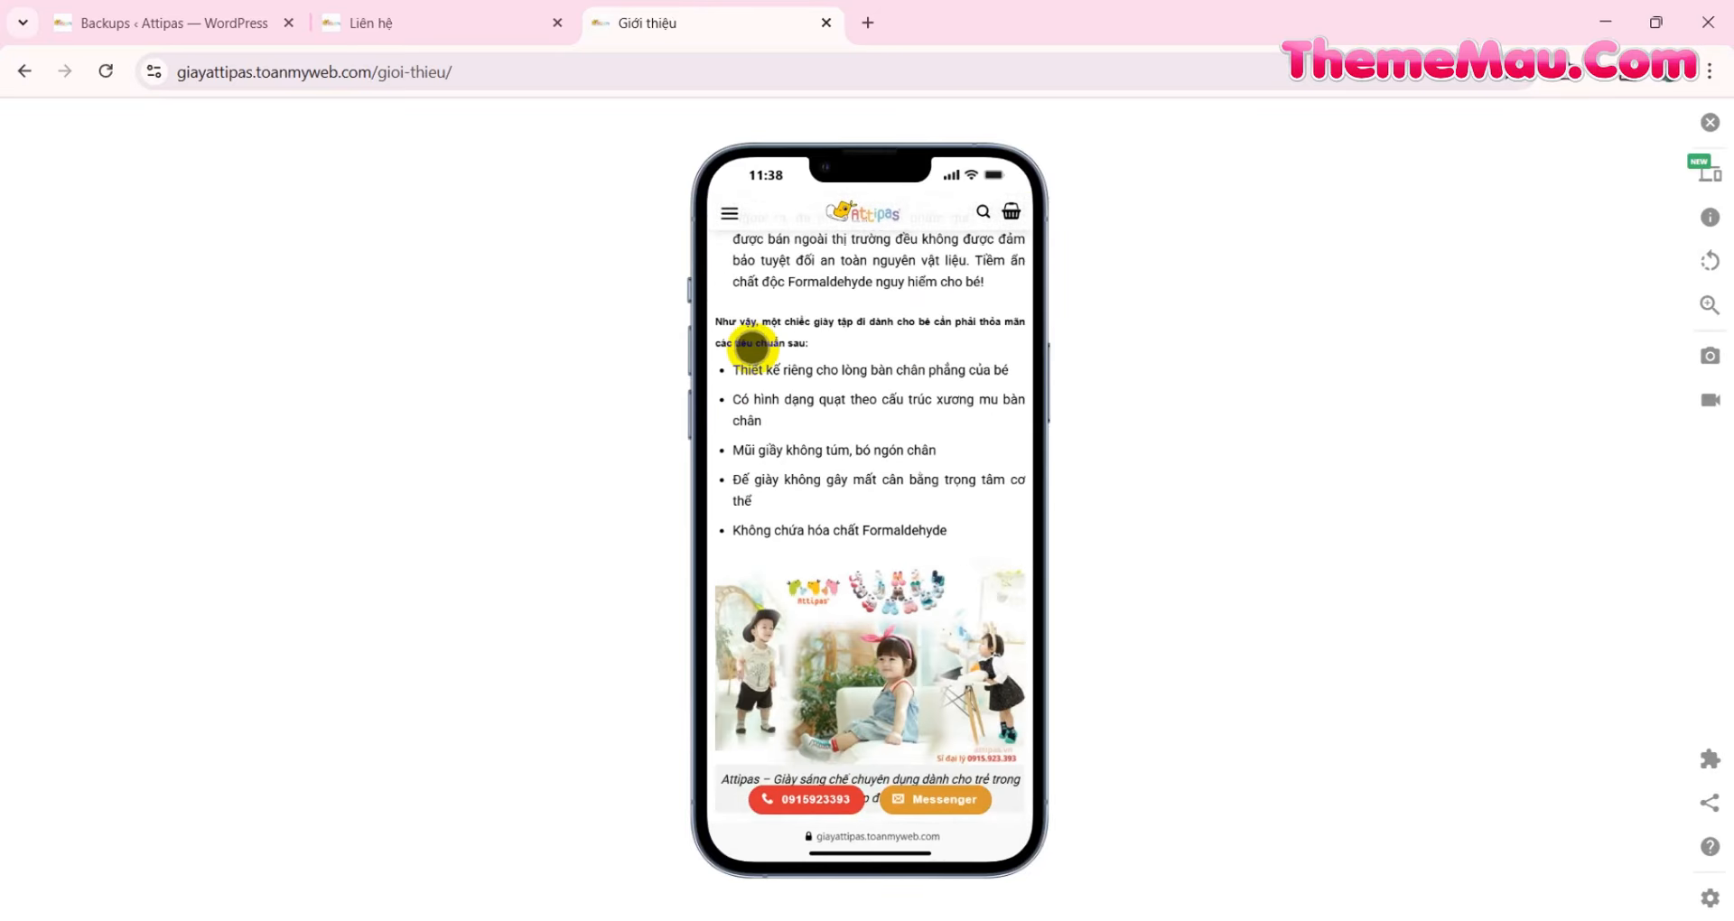
{"action": "scroll", "coordinate": [751, 346], "scroll_direction": "down", "scroll_amount": 10}
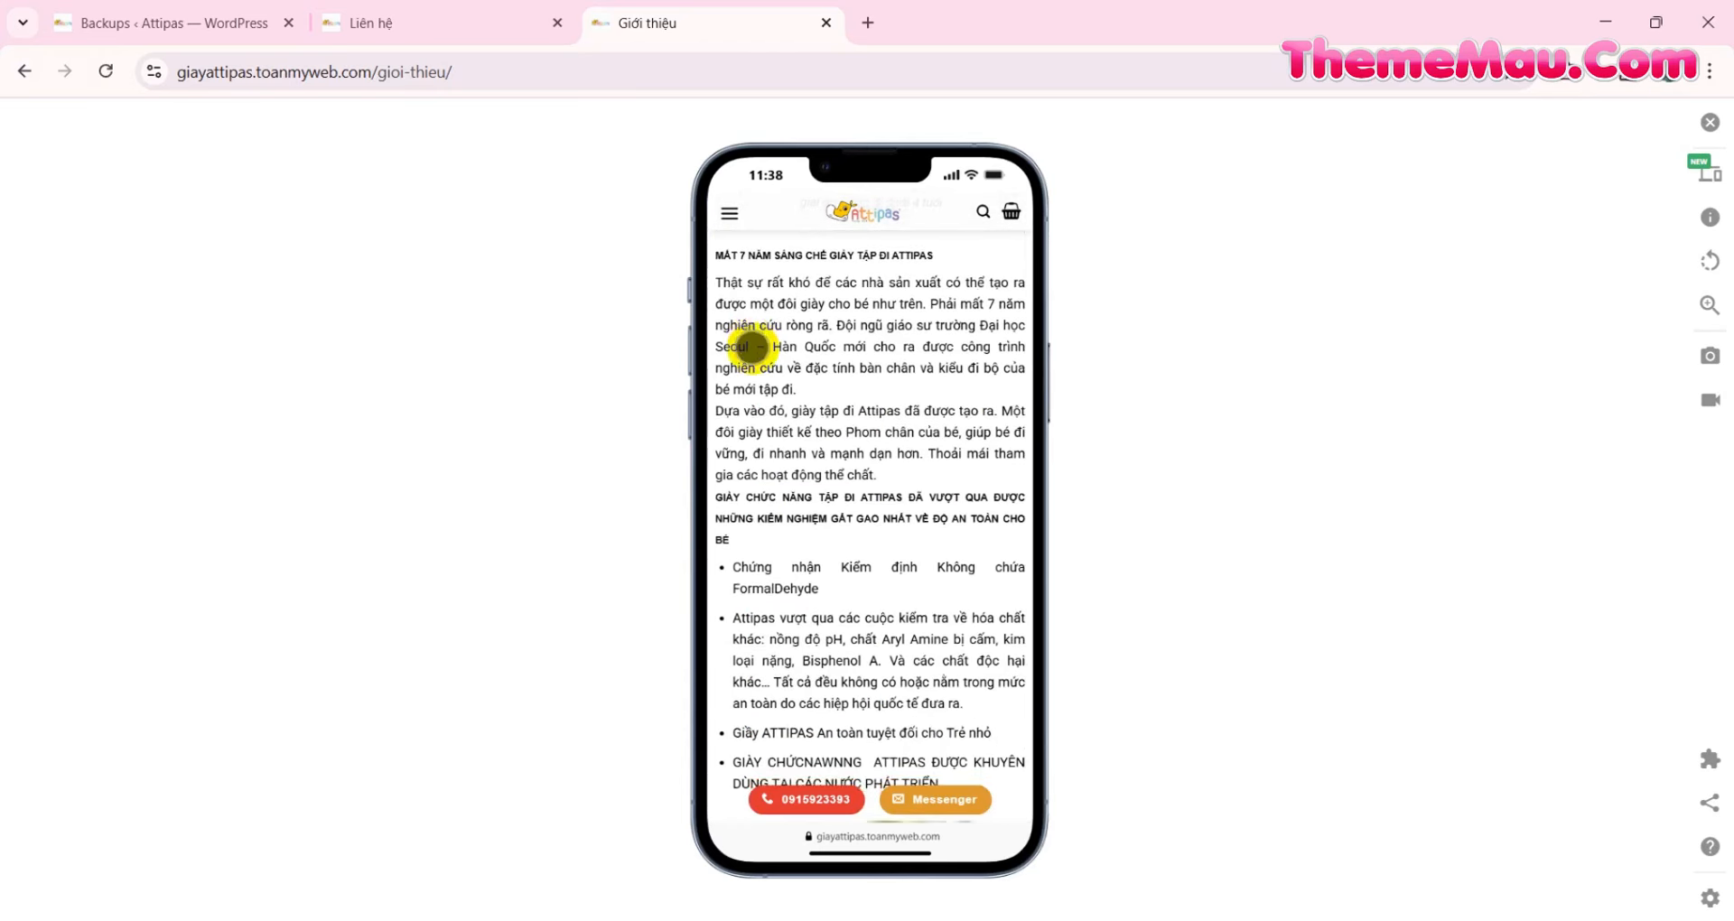
{"action": "scroll", "coordinate": [755, 352], "scroll_direction": "down", "scroll_amount": 10}
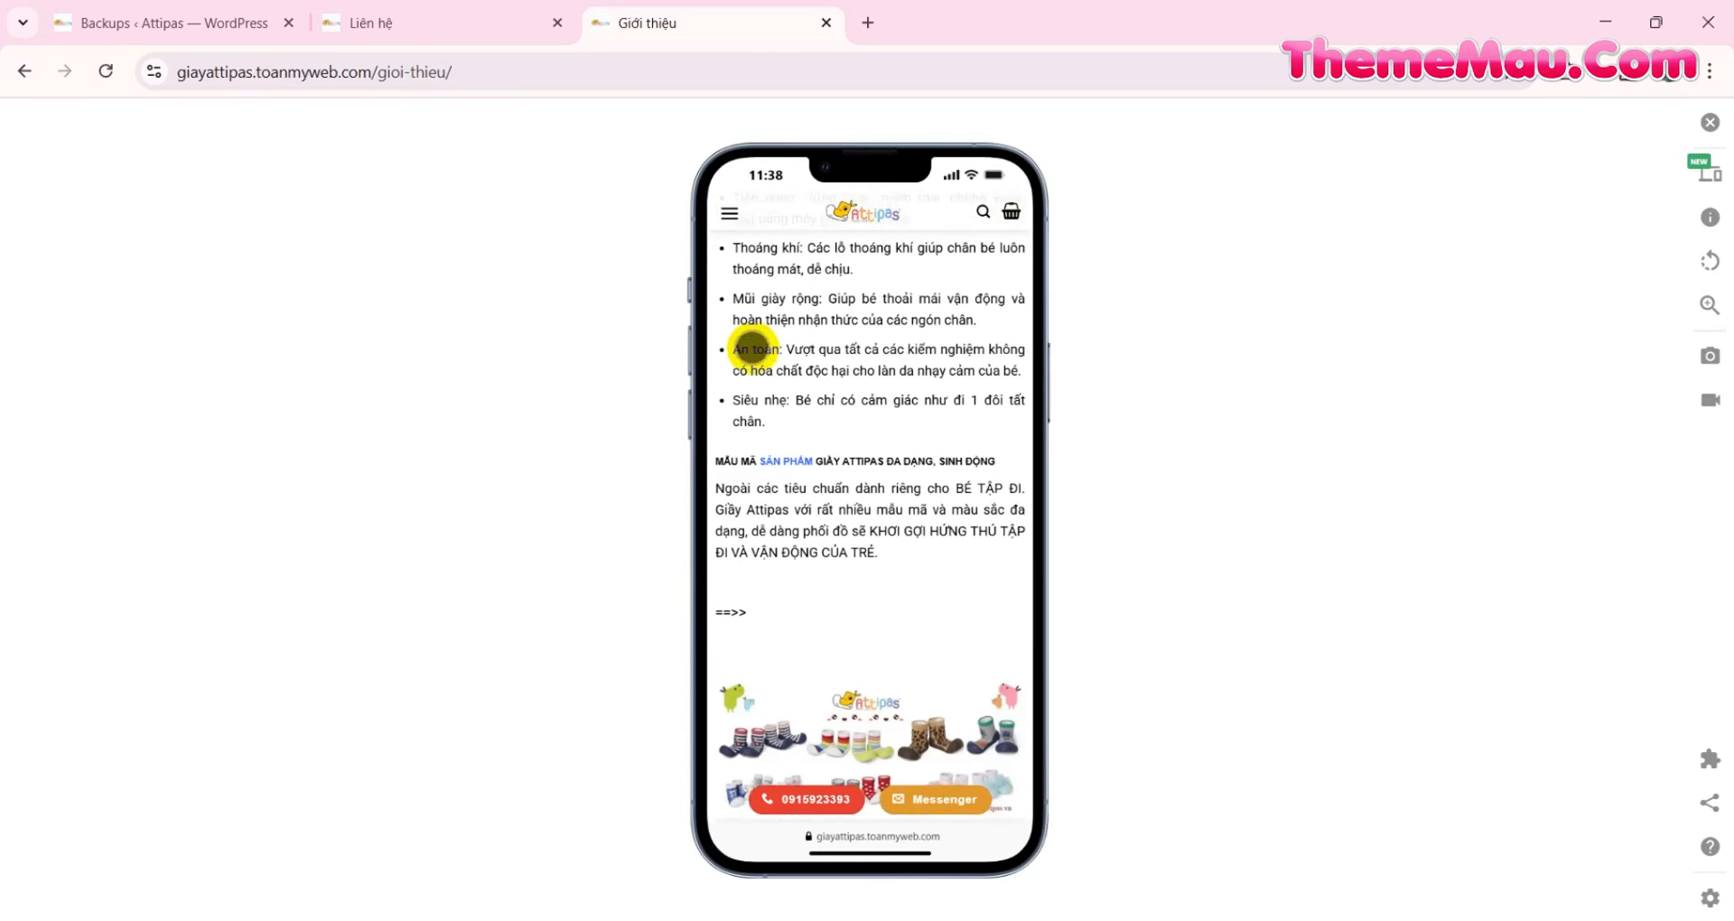
{"action": "scroll", "coordinate": [751, 348], "scroll_direction": "down", "scroll_amount": 10}
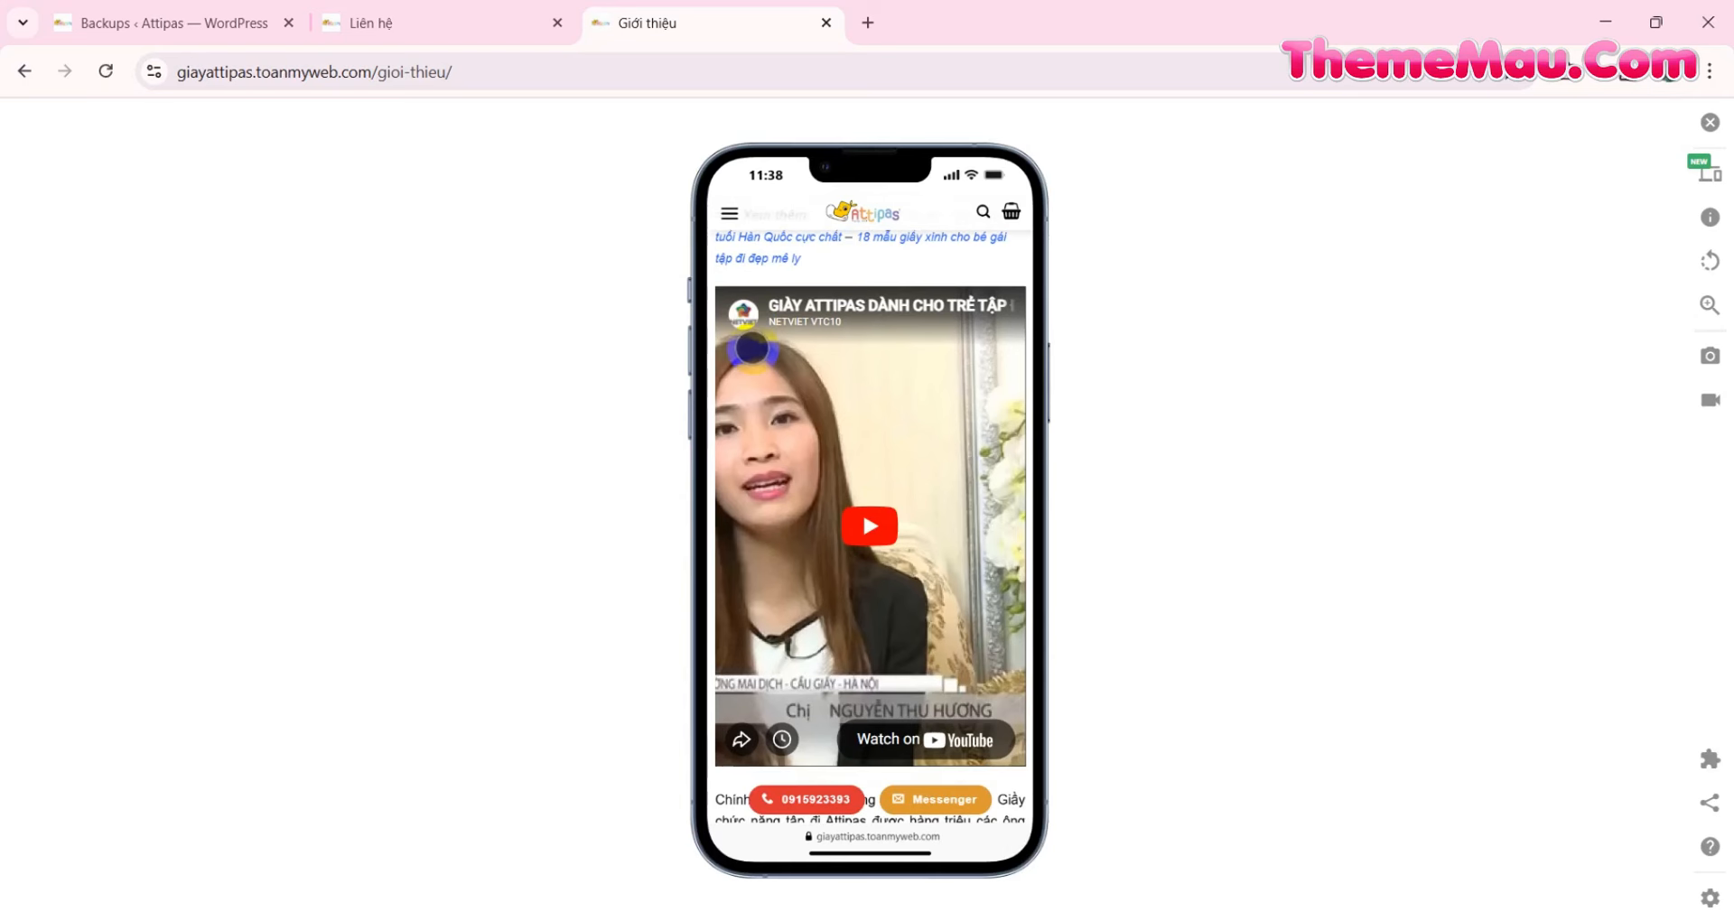
{"action": "scroll", "coordinate": [752, 348], "scroll_direction": "down", "scroll_amount": 10}
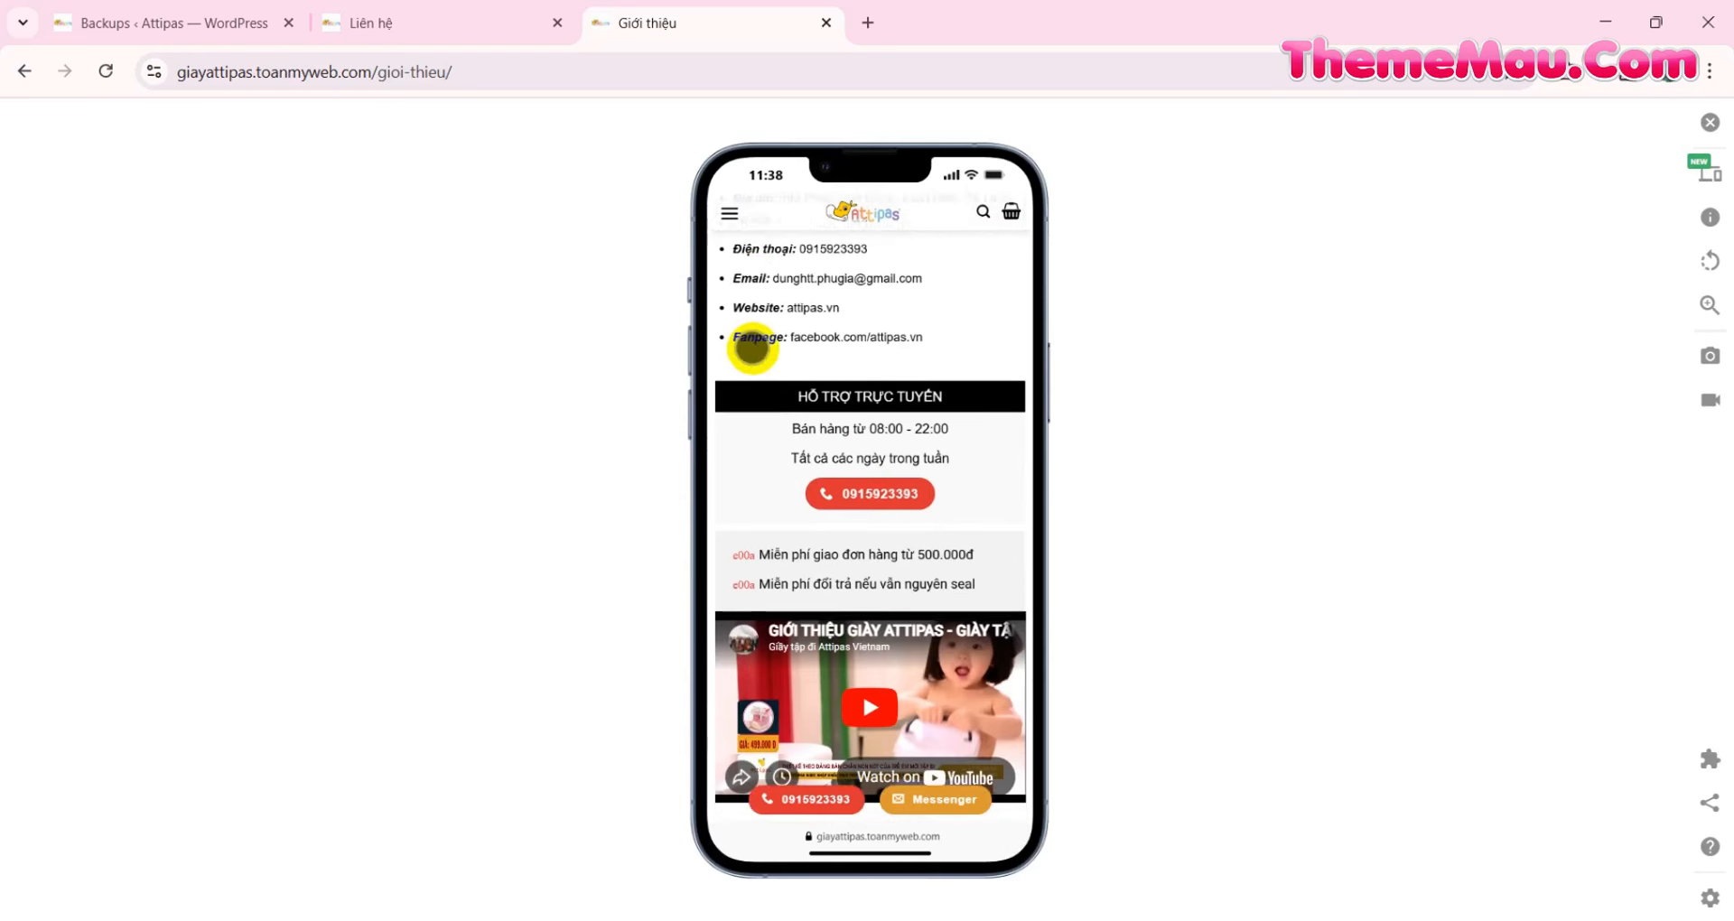
{"action": "scroll", "coordinate": [752, 347], "scroll_direction": "down", "scroll_amount": 8}
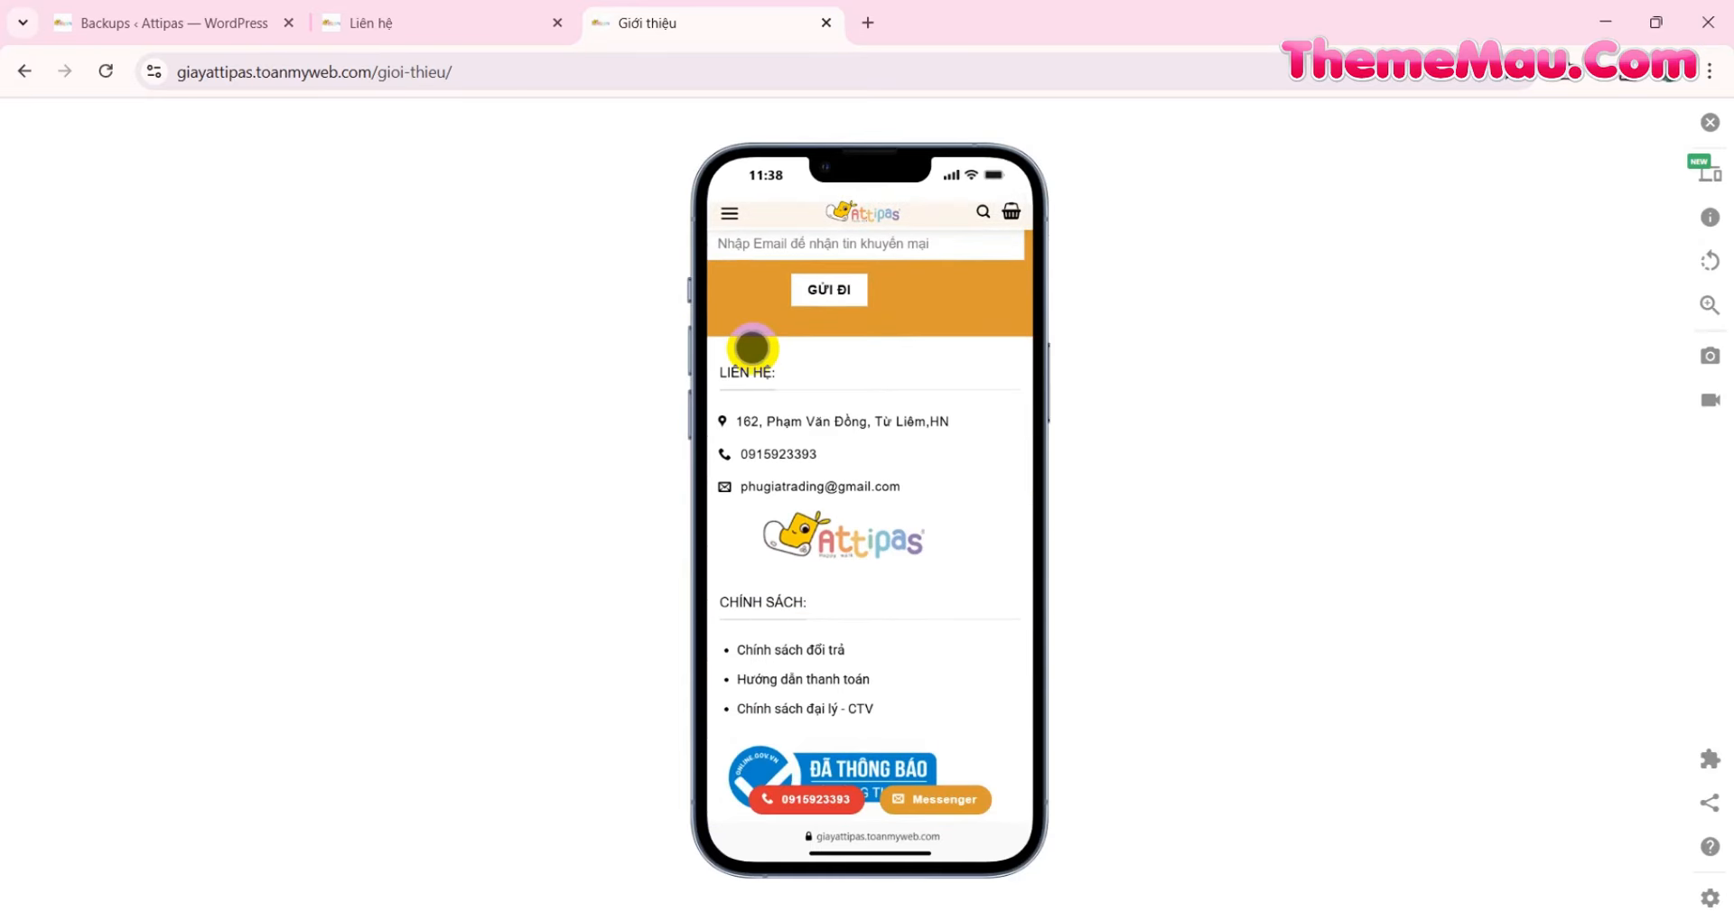
- Open the Sản phẩm page in the mobile preview, review its product grid and view the Attipas Argyle Red PA01 shoe
{"action": "scroll", "coordinate": [751, 347], "scroll_direction": "down", "scroll_amount": 1}
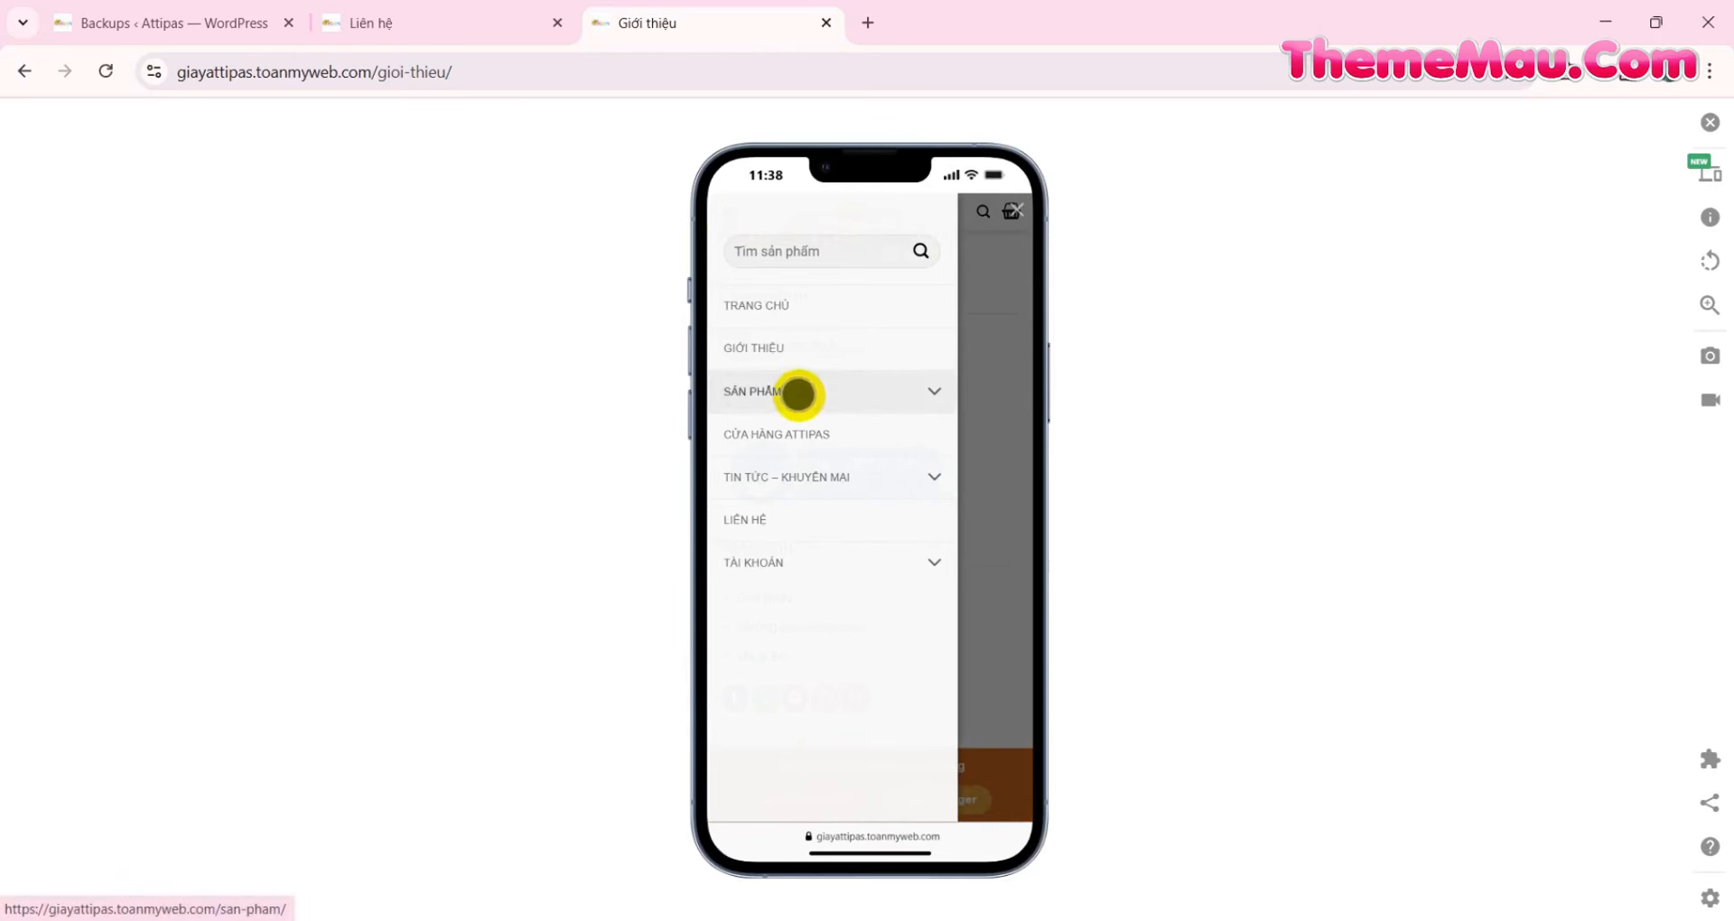
{"action": "left_click", "coordinate": [803, 404]}
{"action": "scroll", "coordinate": [890, 398], "scroll_direction": "down", "scroll_amount": 3}
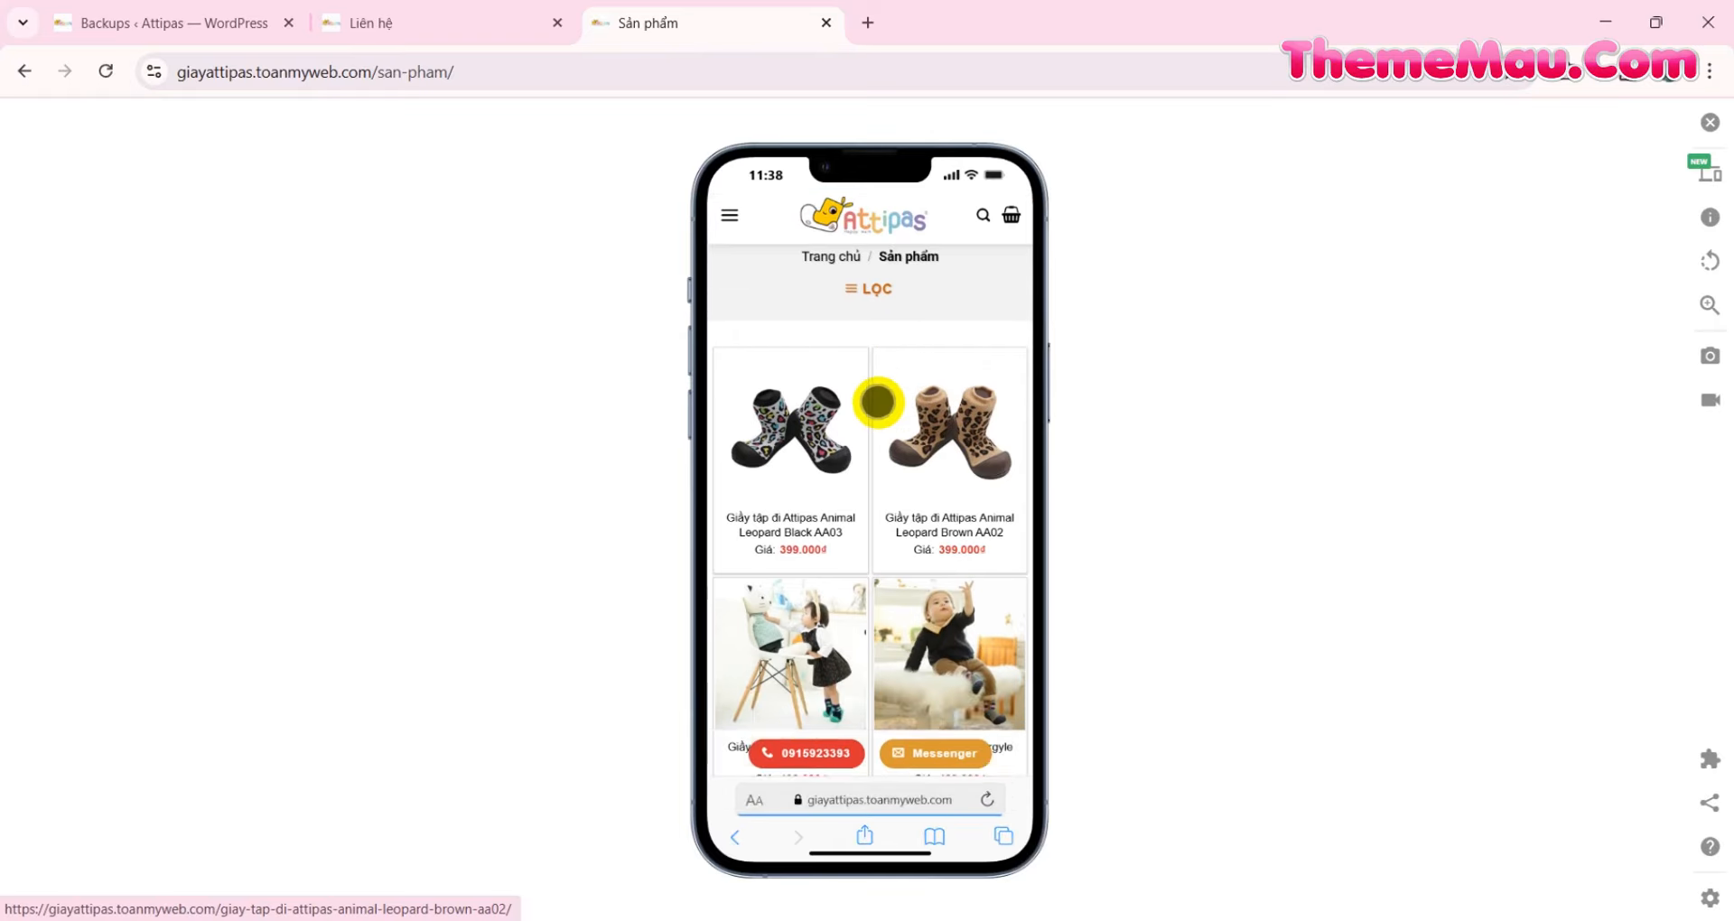
{"action": "scroll", "coordinate": [874, 403], "scroll_direction": "down", "scroll_amount": 2}
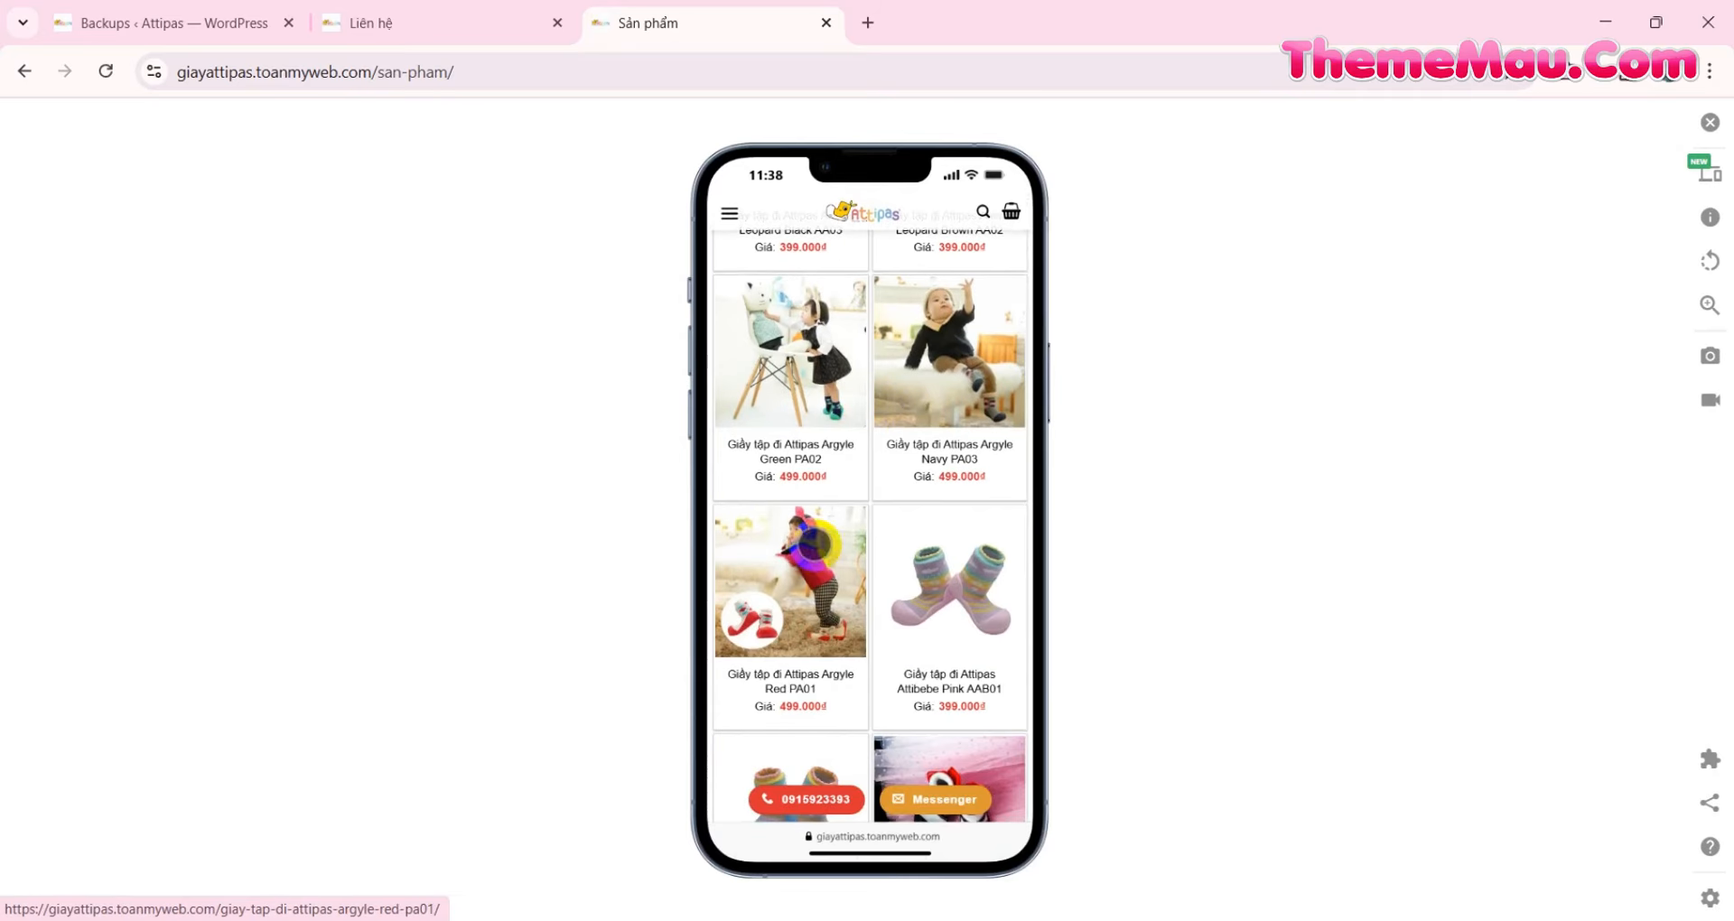
{"action": "scroll", "coordinate": [814, 542], "scroll_direction": "down", "scroll_amount": 1}
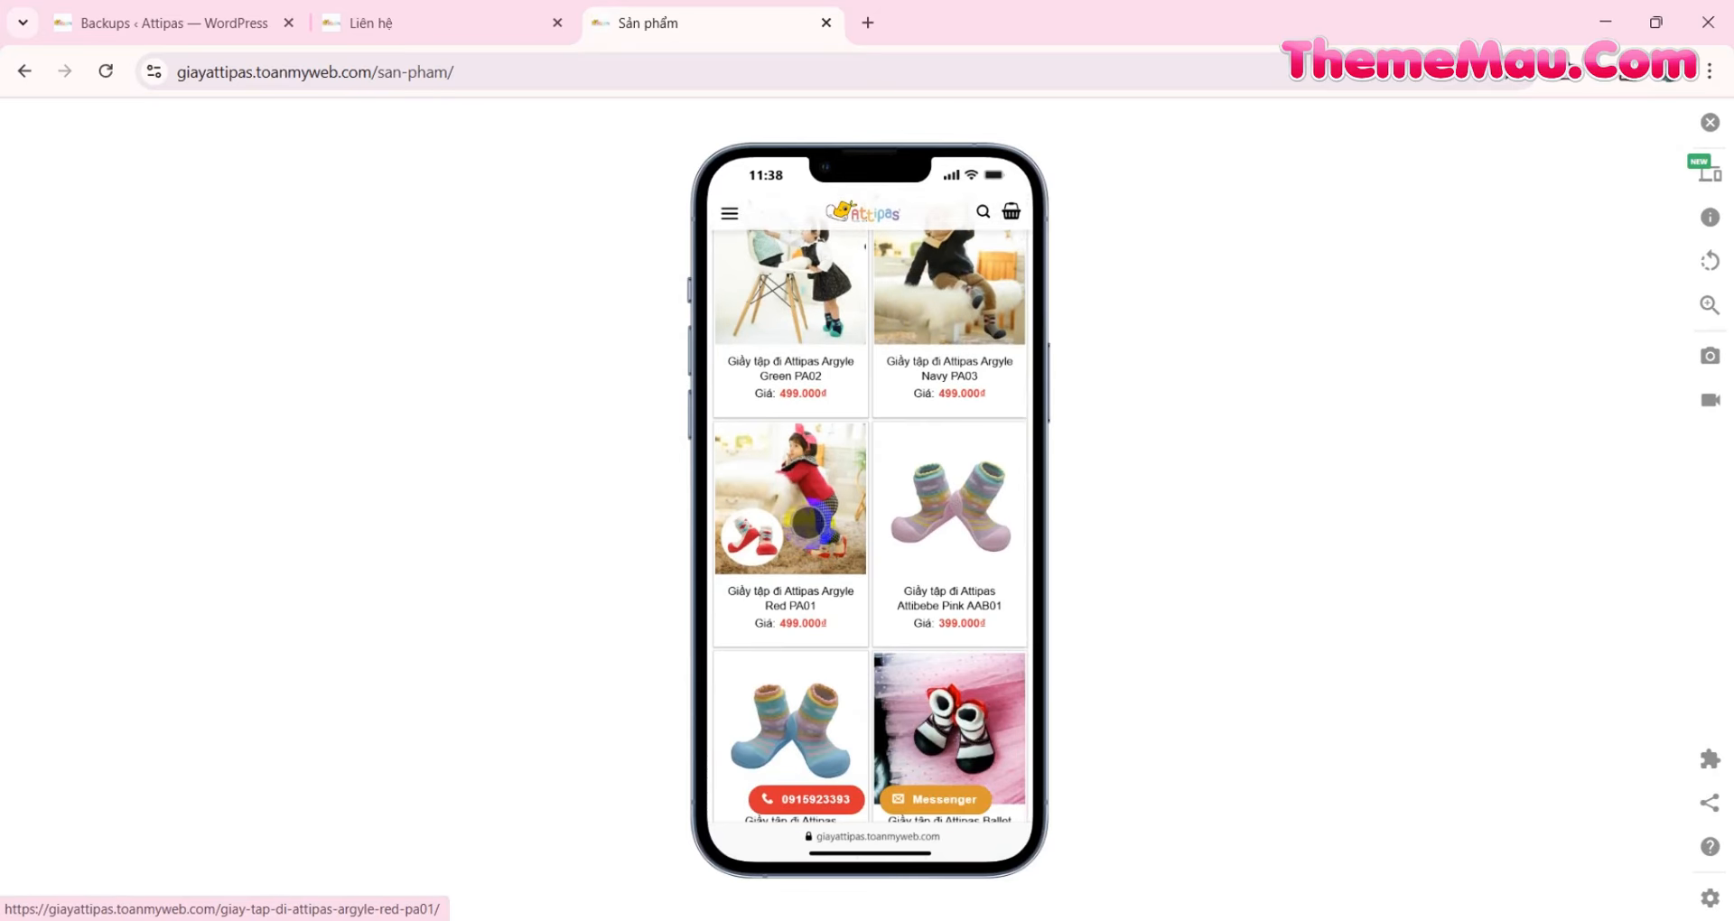
{"action": "scroll", "coordinate": [807, 522], "scroll_direction": "down", "scroll_amount": 1}
{"action": "left_click", "coordinate": [783, 487]}
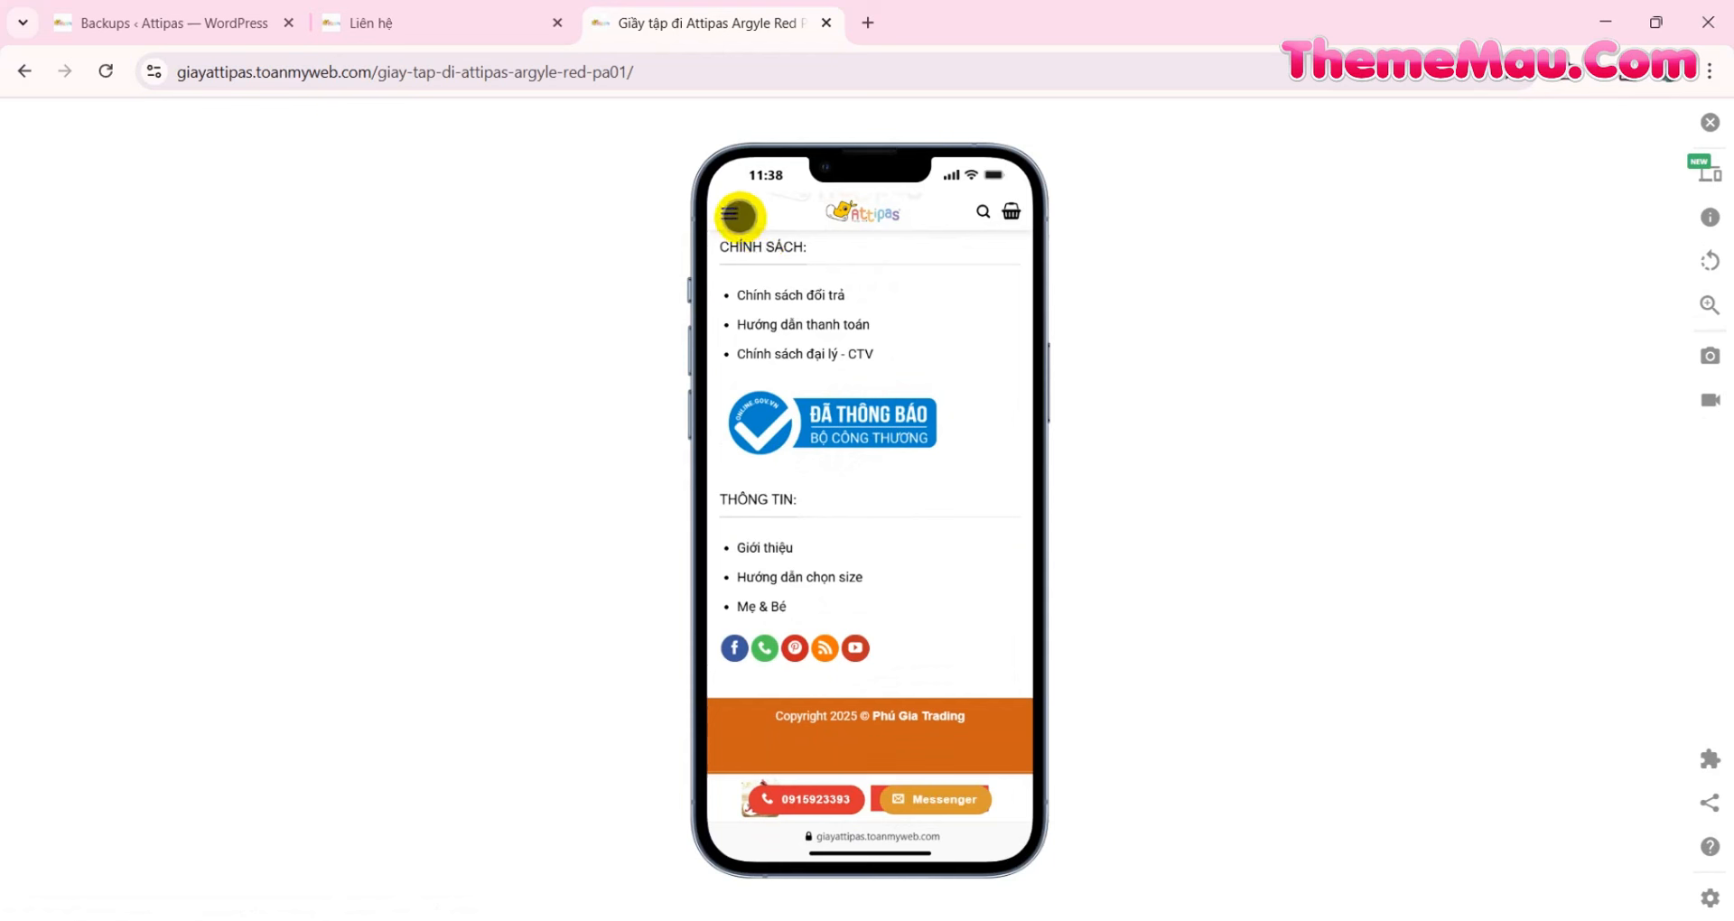
- Open the Cửa hàng Attipas page in the mobile preview and review its store list down to the footer
{"action": "left_click", "coordinate": [730, 216]}
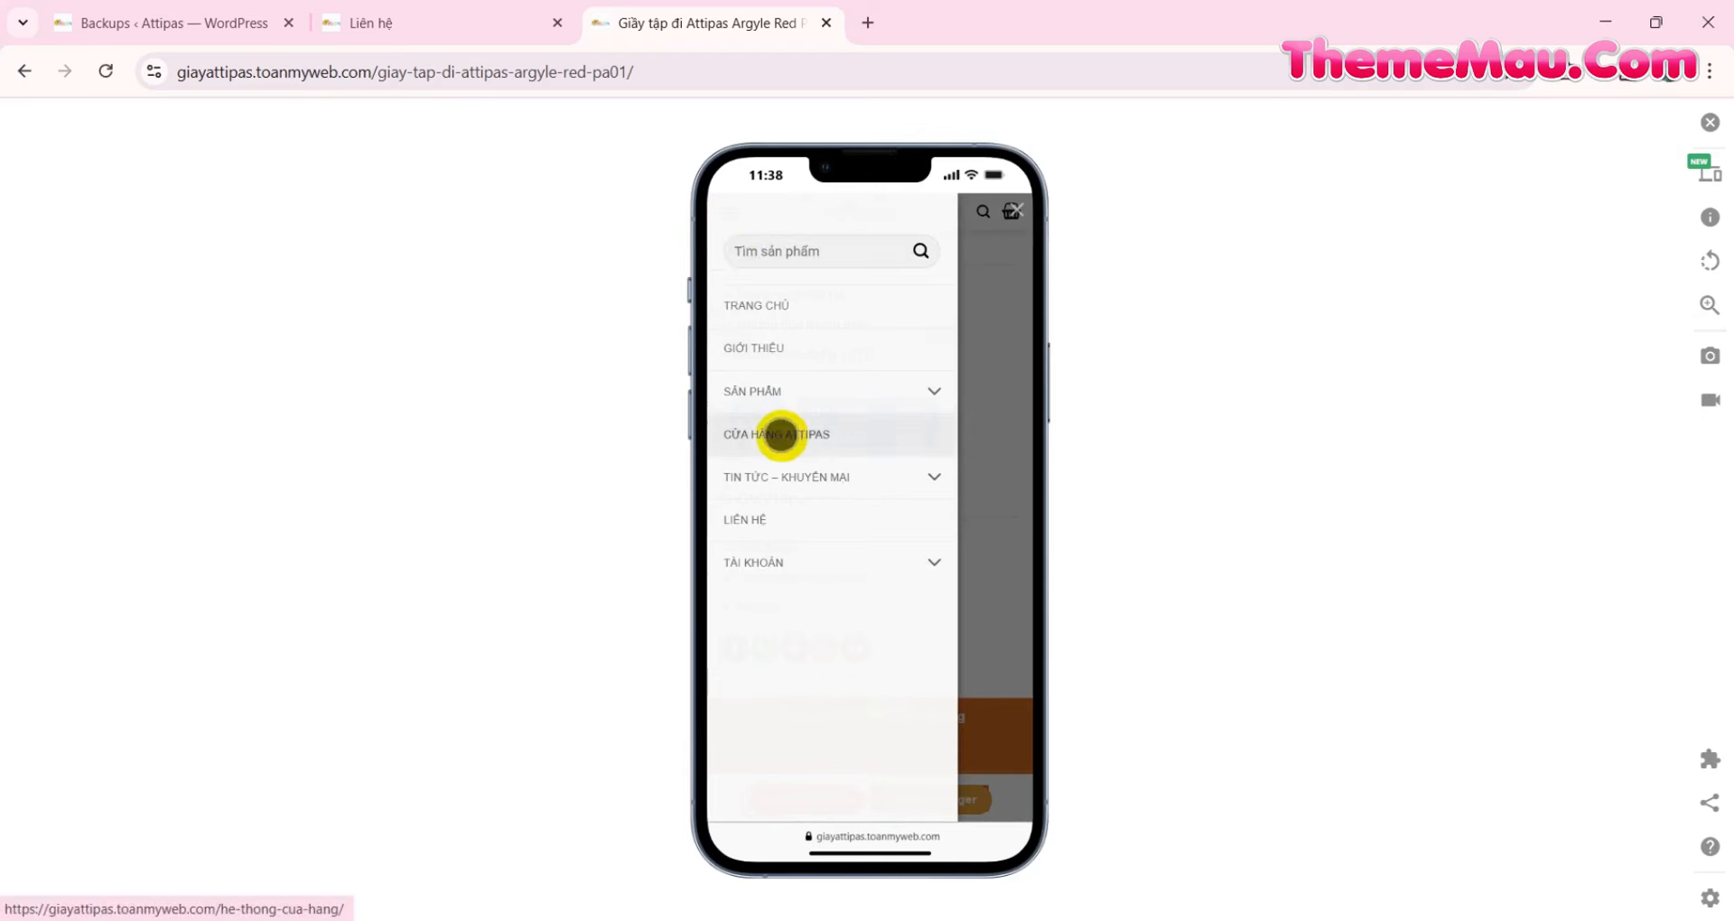
{"action": "left_click", "coordinate": [781, 434]}
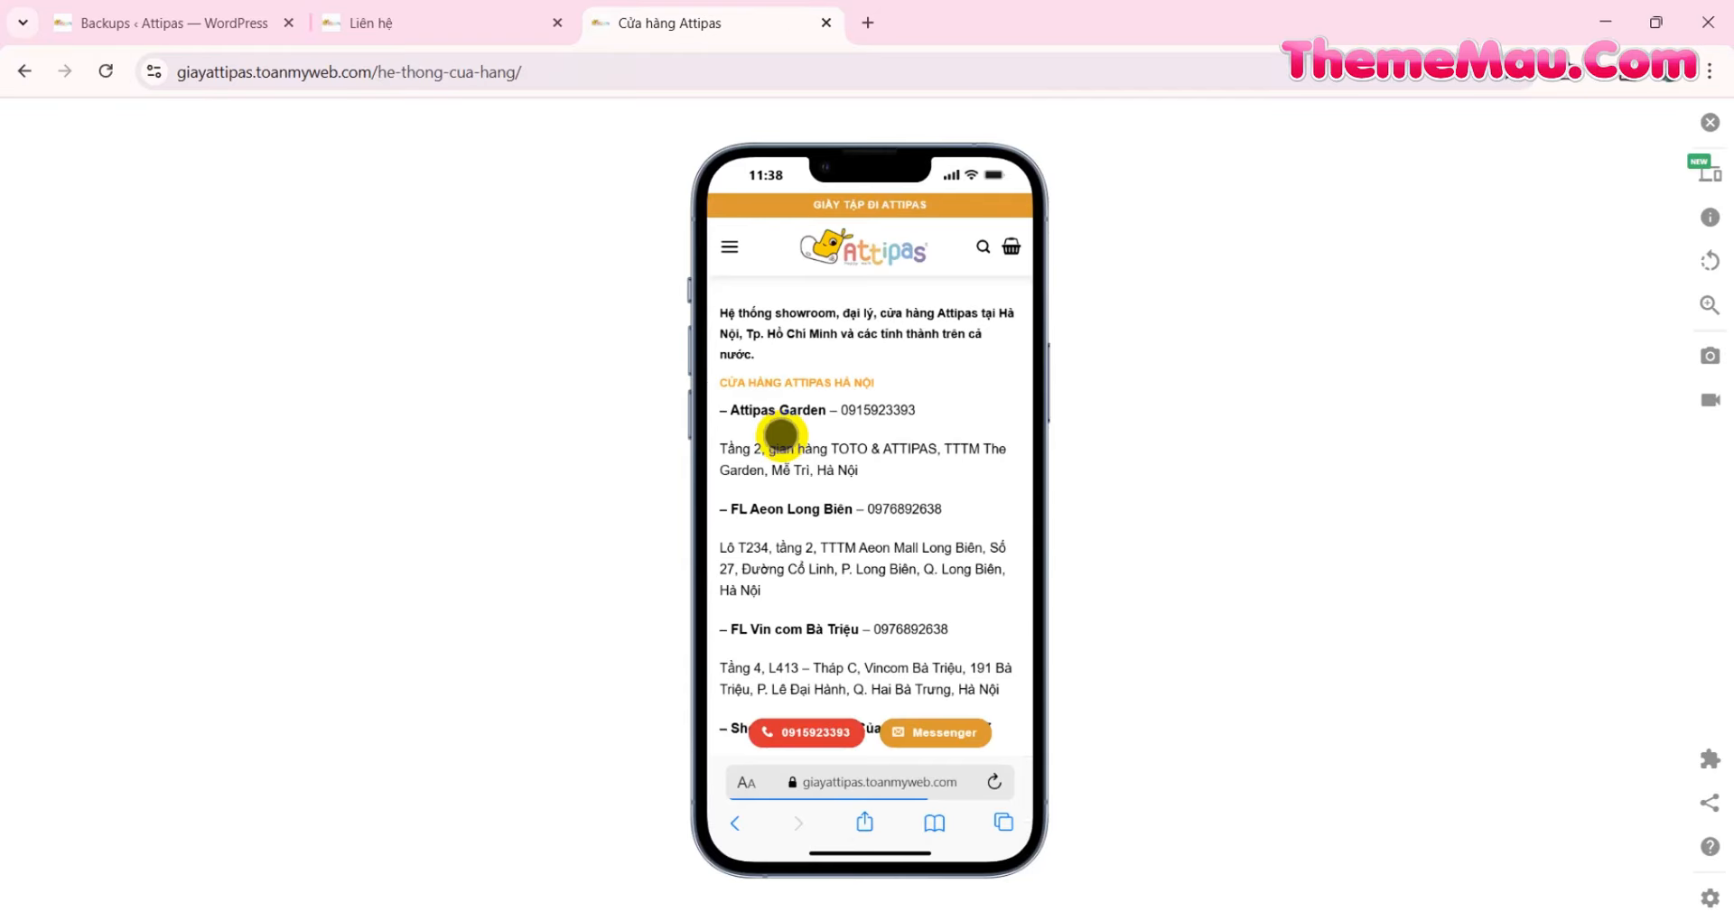
{"action": "scroll", "coordinate": [781, 434], "scroll_direction": "down", "scroll_amount": 3}
{"action": "scroll", "coordinate": [781, 434], "scroll_direction": "down", "scroll_amount": 5}
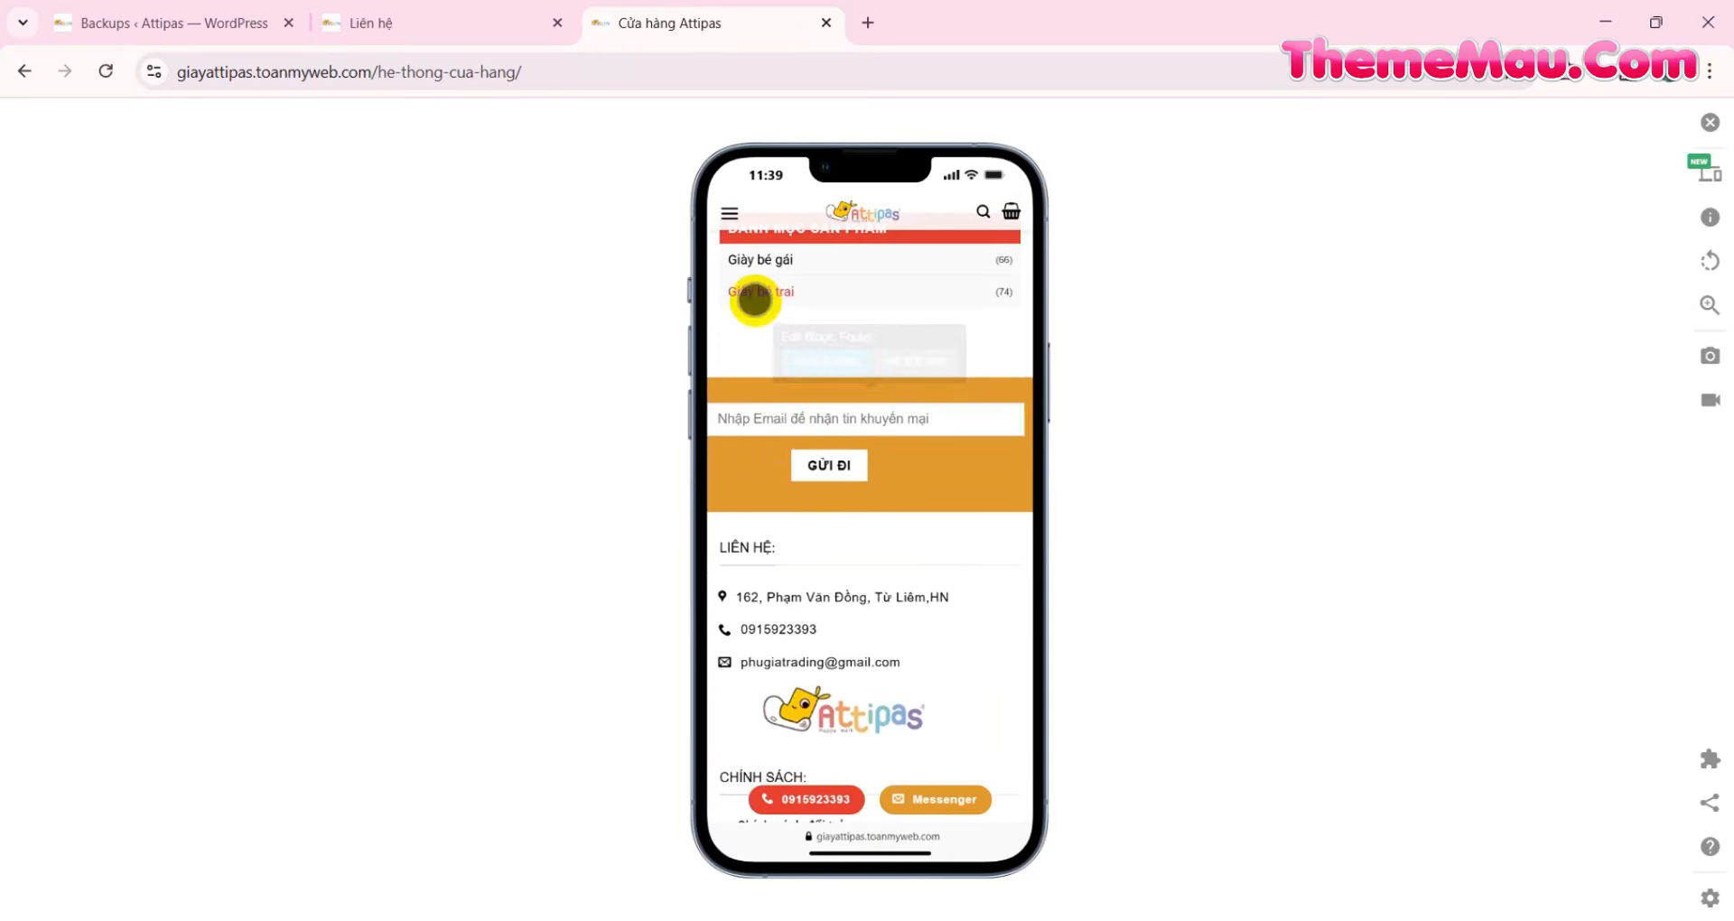
- View the mobile dealer-recruitment article and its BÀI VIẾT KHÁC list, and open the Cách Tắm Nắng Cho Trẻ Sơ Sinh Đúng Cách post
{"action": "left_click", "coordinate": [731, 217]}
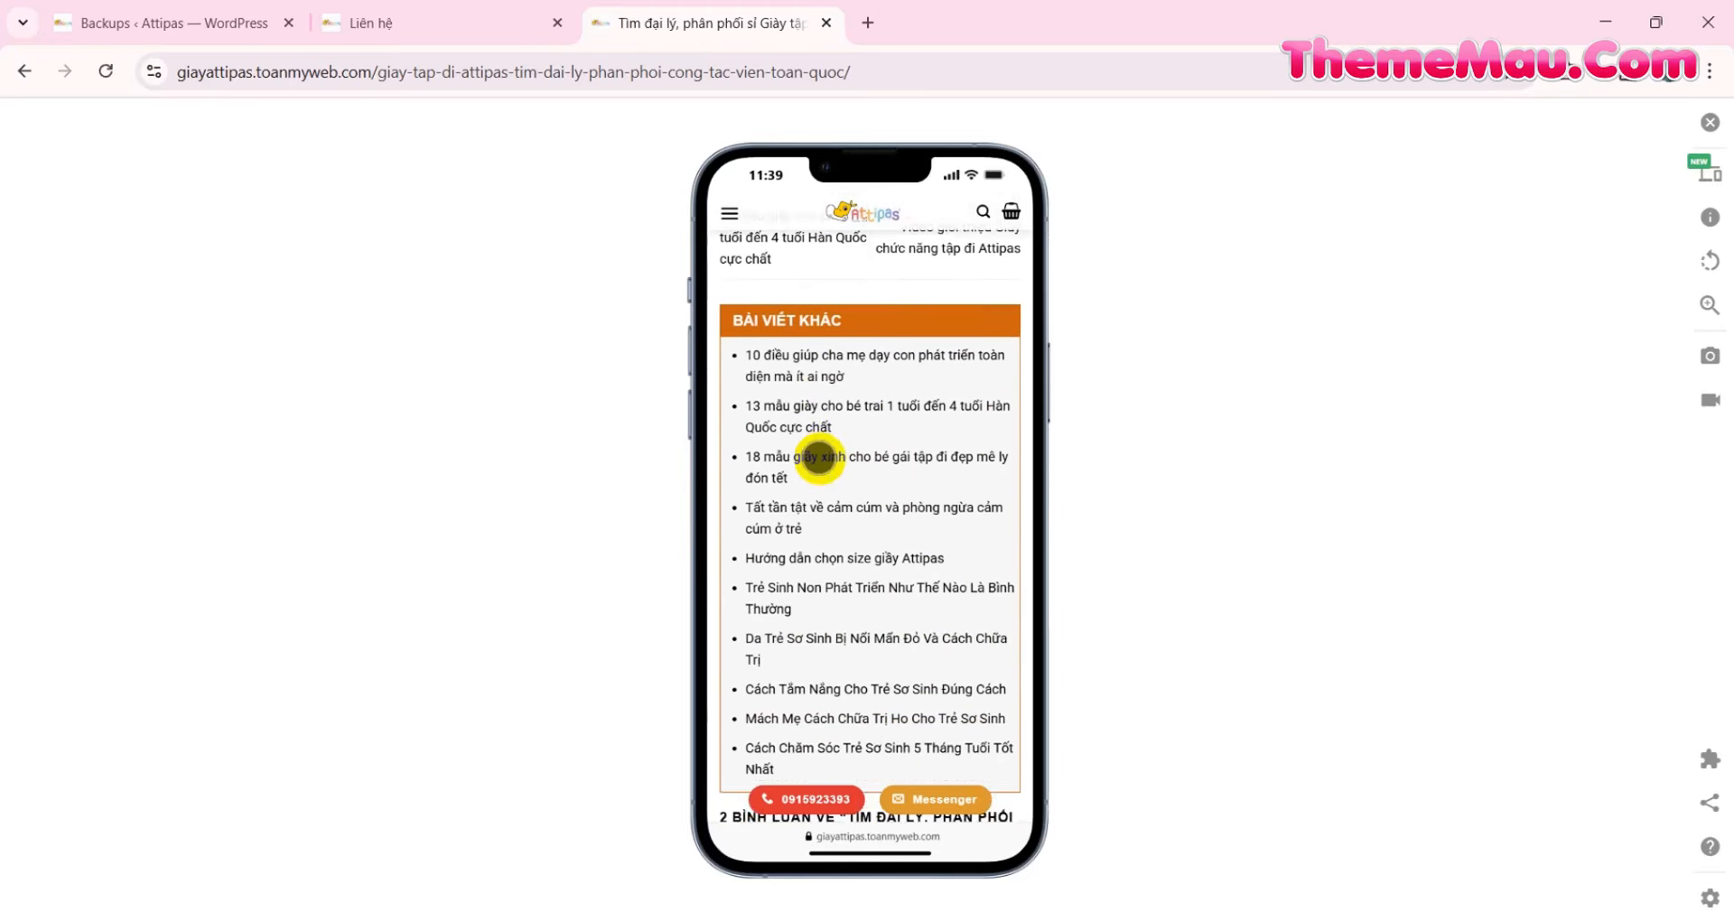
{"action": "left_click", "coordinate": [829, 493]}
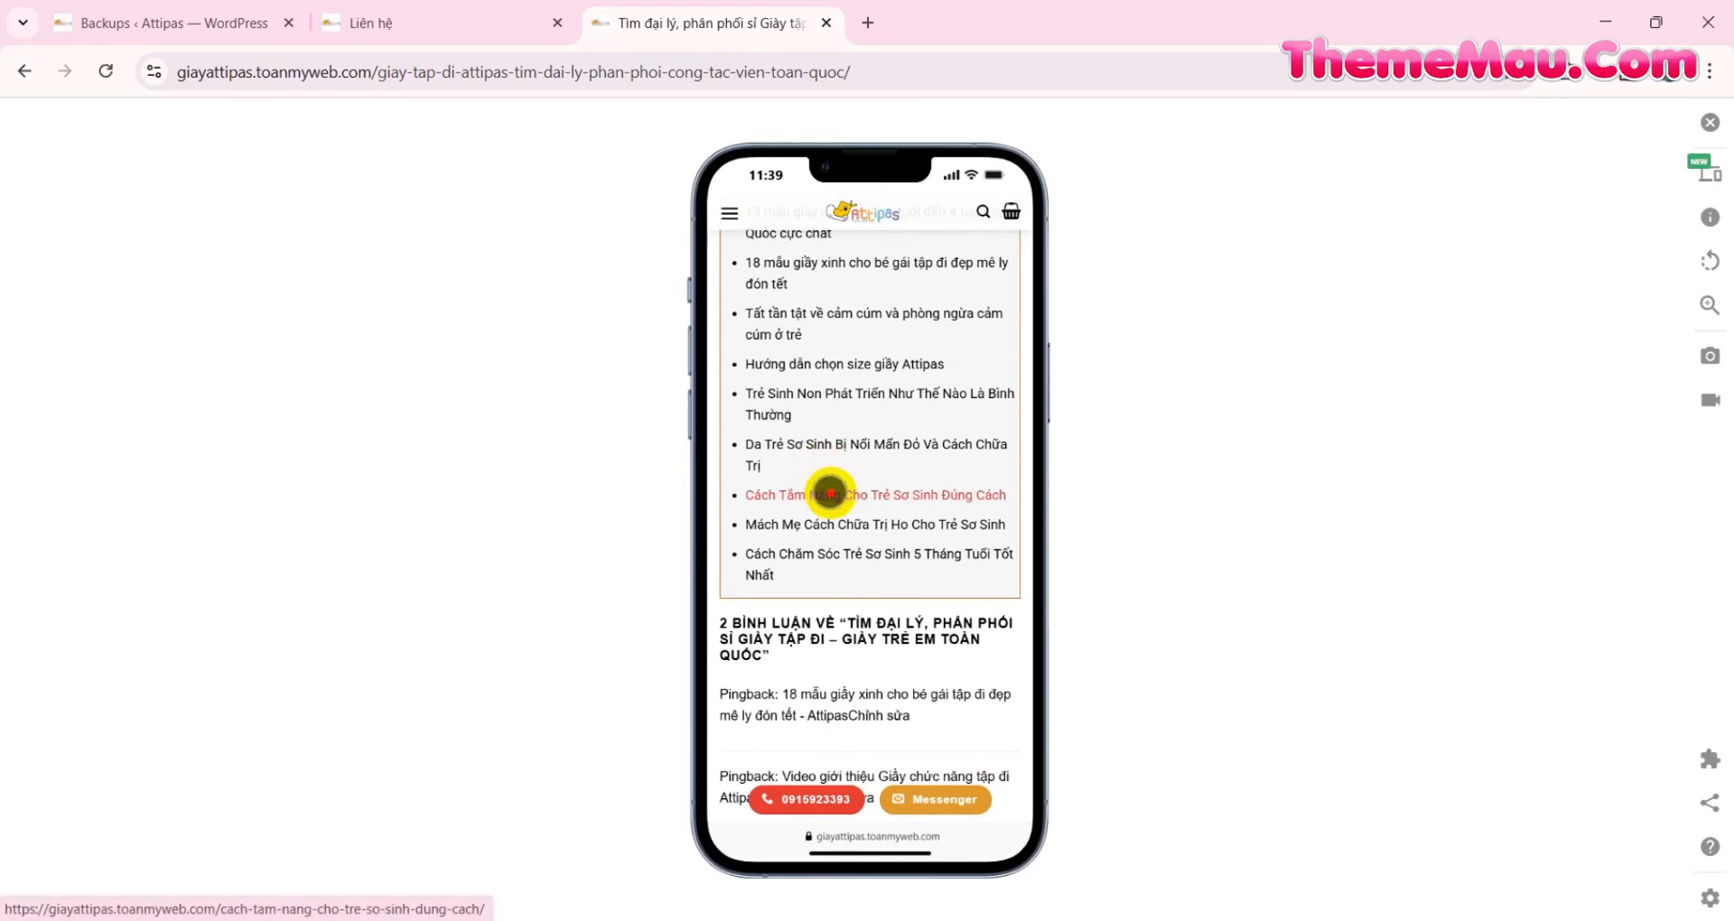
{"action": "scroll", "coordinate": [829, 492], "scroll_direction": "down", "scroll_amount": 3}
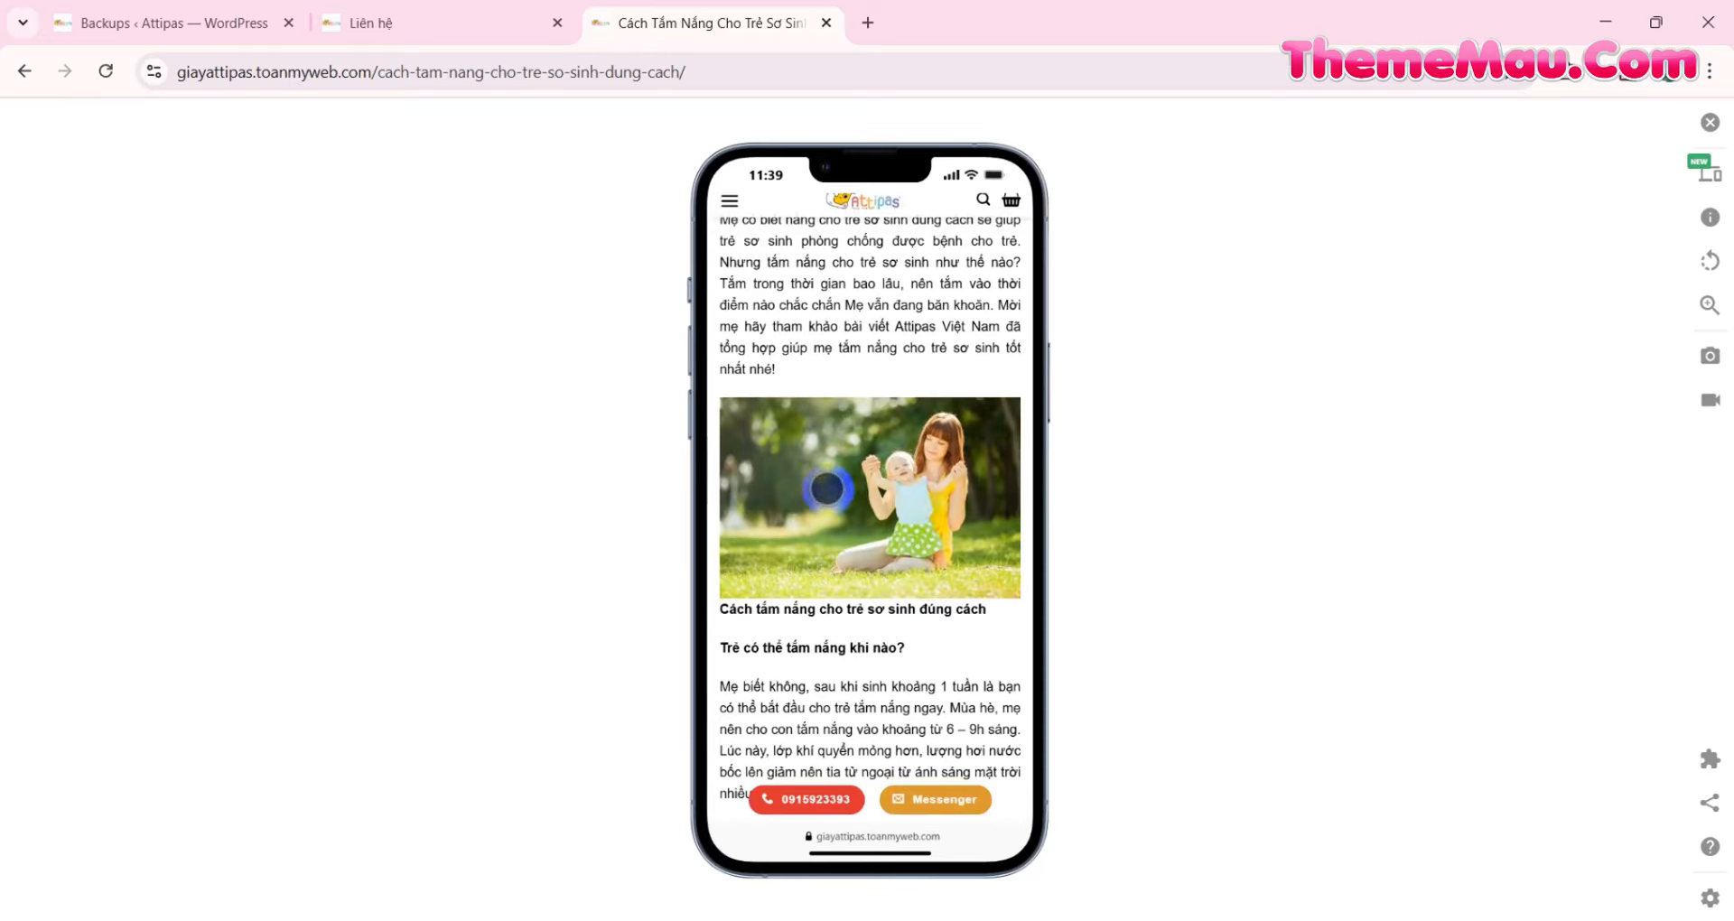
- Open the Liên hệ page in the mobile preview and review its company details, quick contact form and footer
{"action": "left_click", "coordinate": [733, 217]}
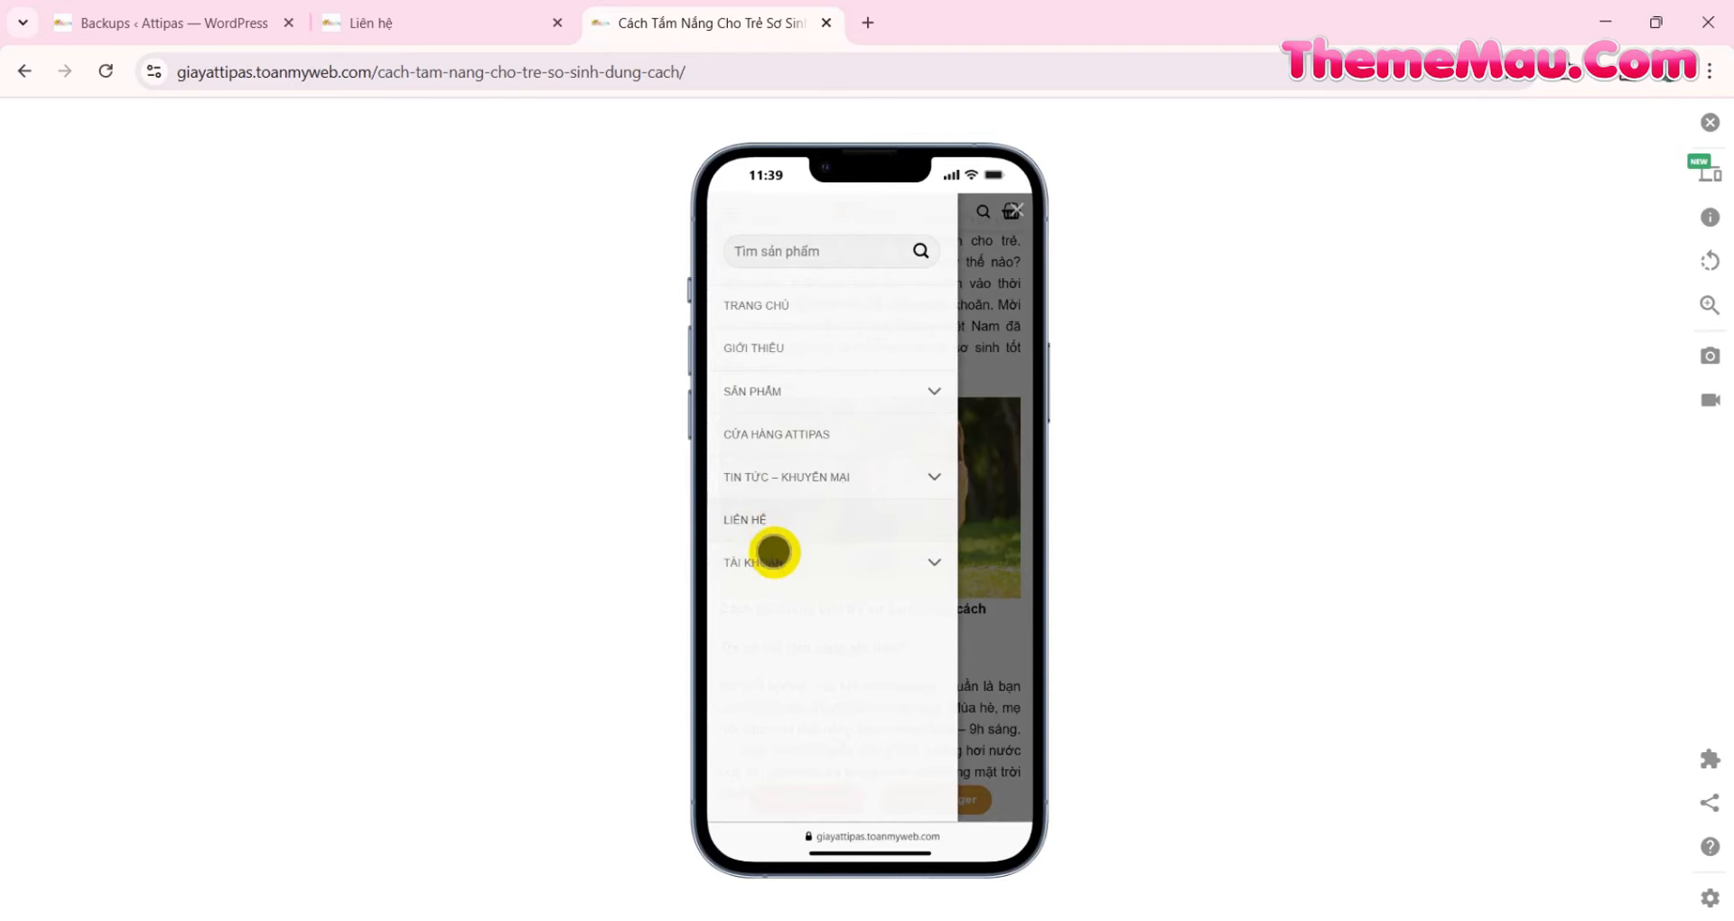
{"action": "left_click", "coordinate": [763, 522]}
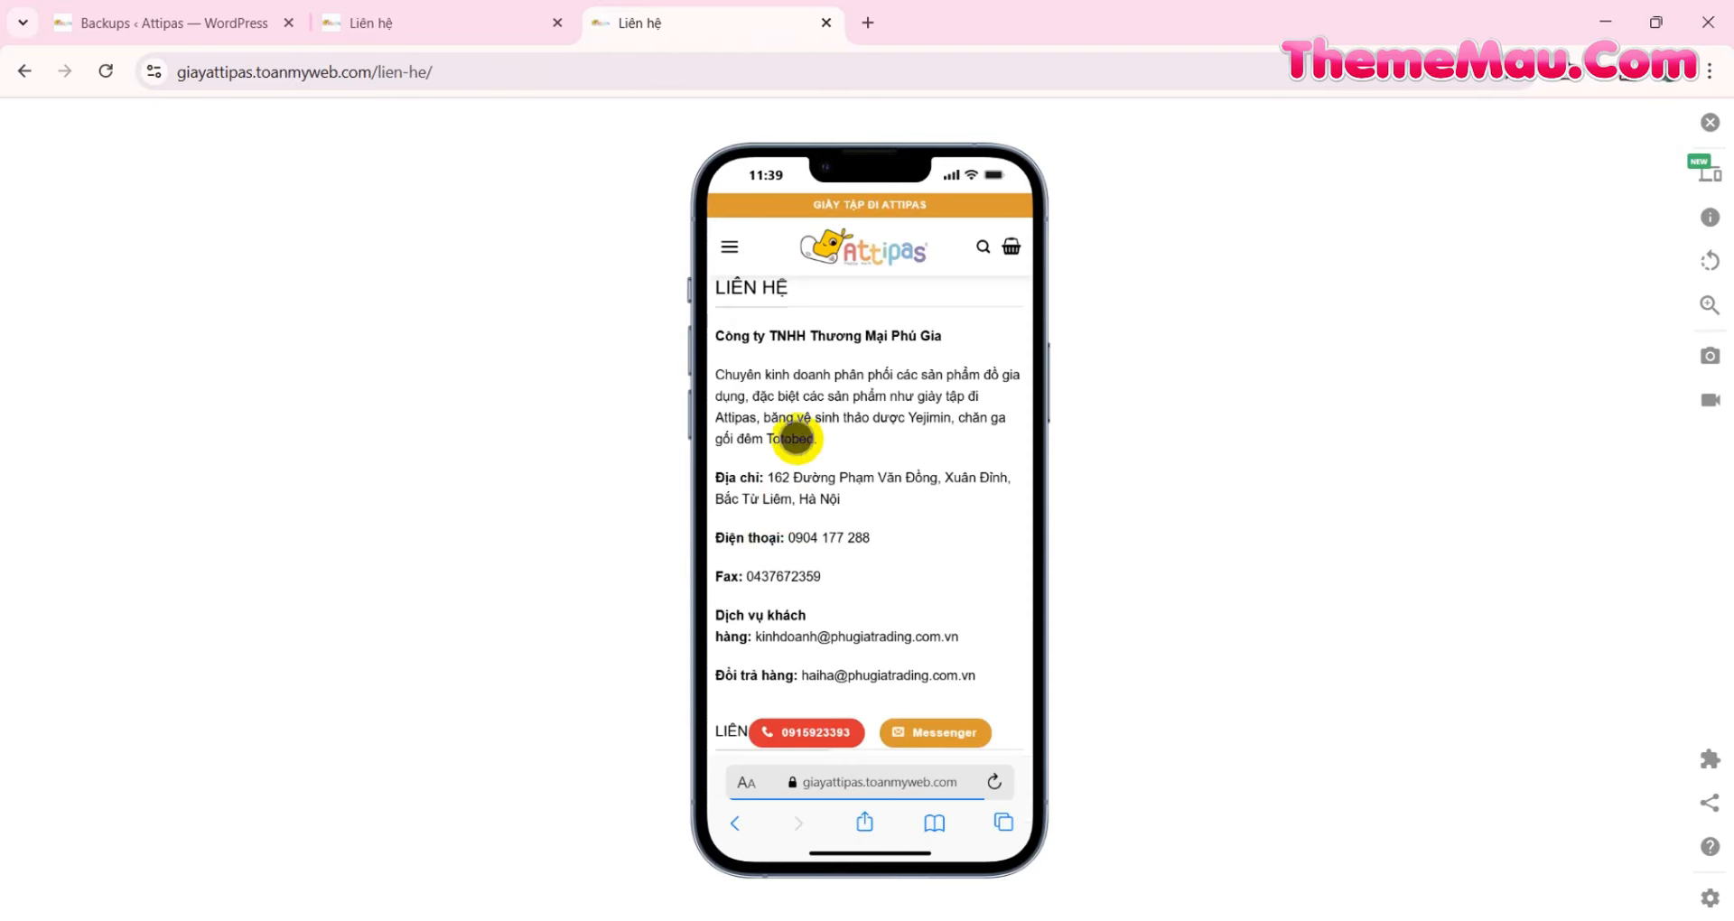
{"action": "scroll", "coordinate": [801, 416], "scroll_direction": "down", "scroll_amount": 3}
{"action": "scroll", "coordinate": [803, 417], "scroll_direction": "down", "scroll_amount": 5}
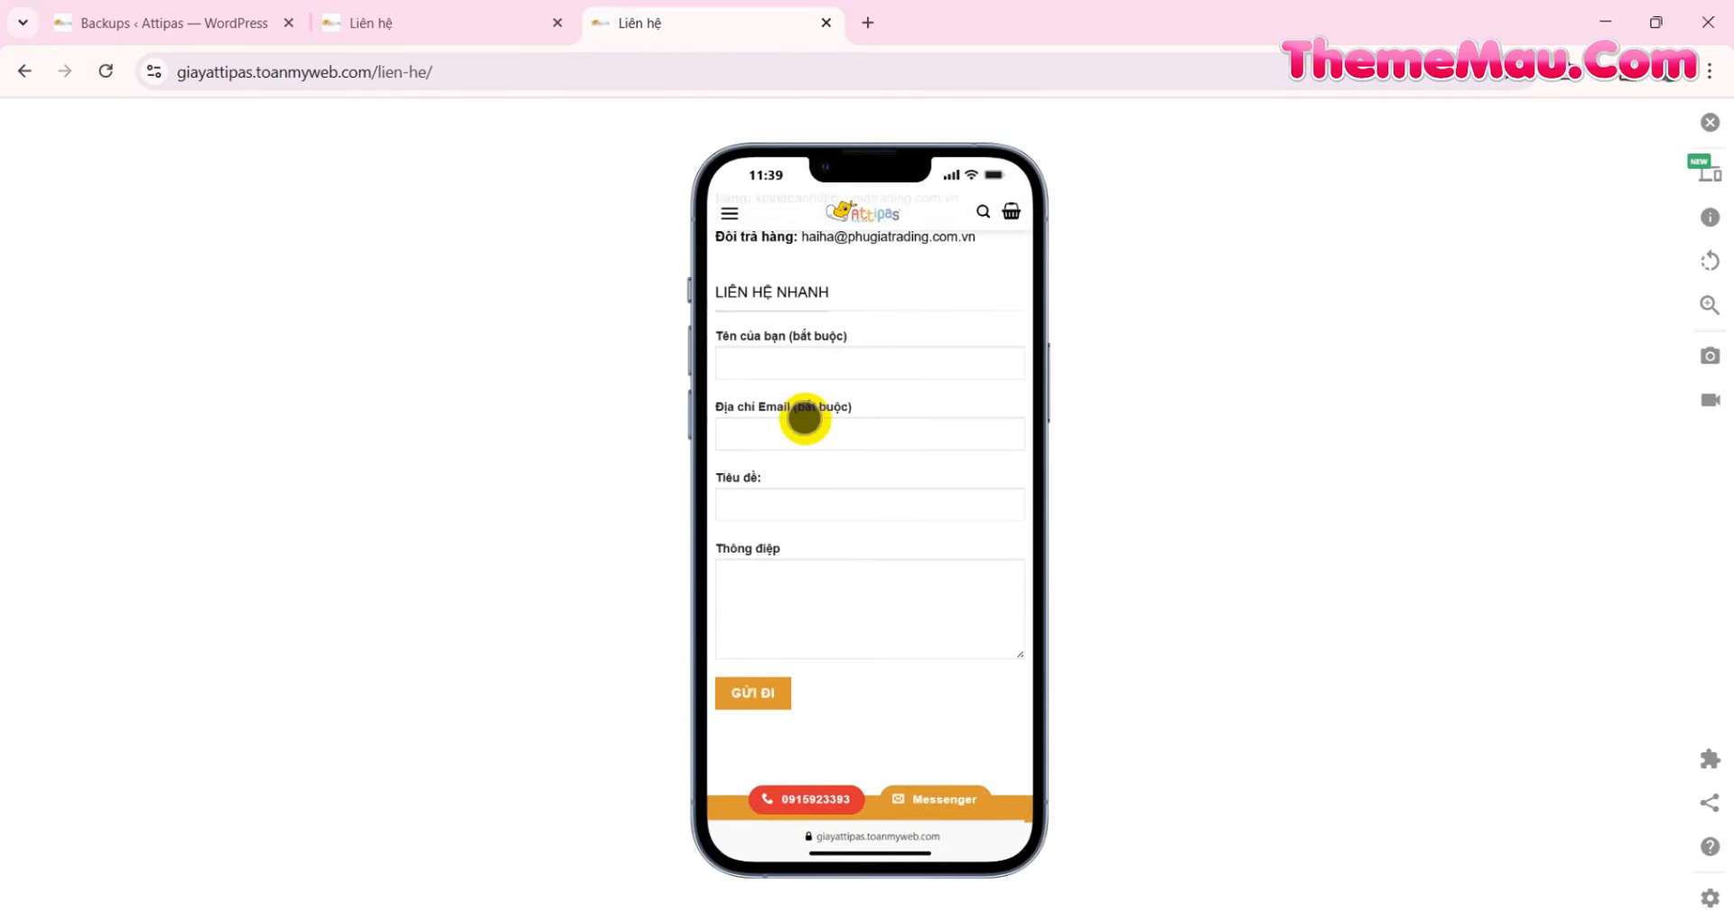
{"action": "scroll", "coordinate": [804, 418], "scroll_direction": "down", "scroll_amount": 5}
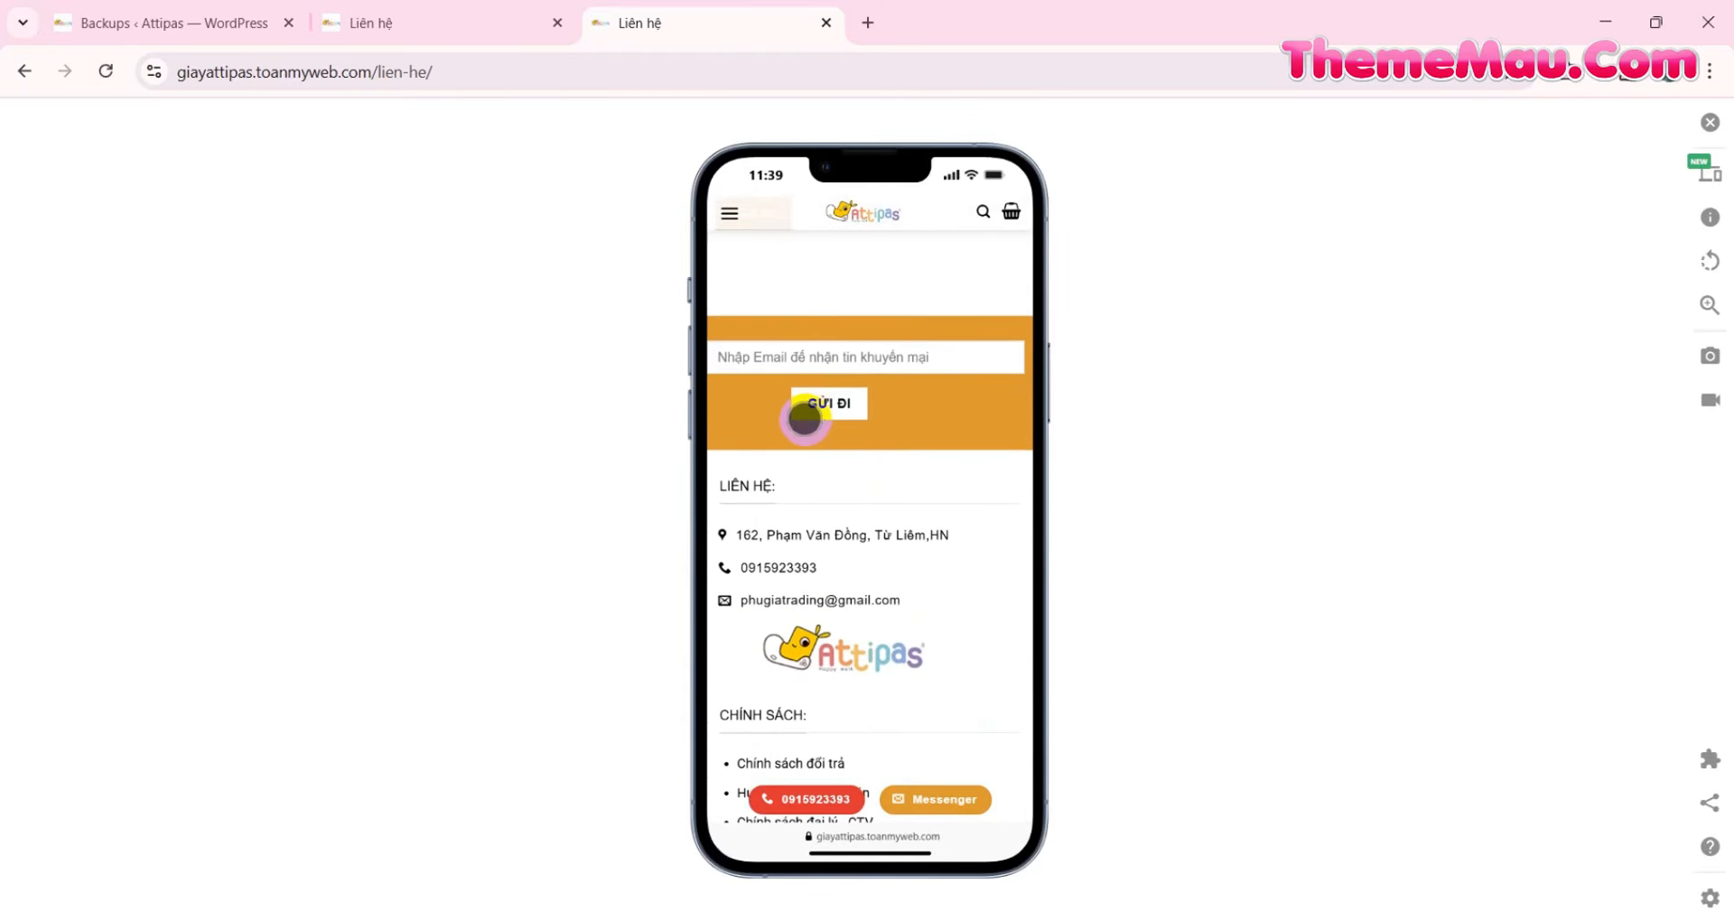
{"action": "scroll", "coordinate": [803, 421], "scroll_direction": "down", "scroll_amount": 2}
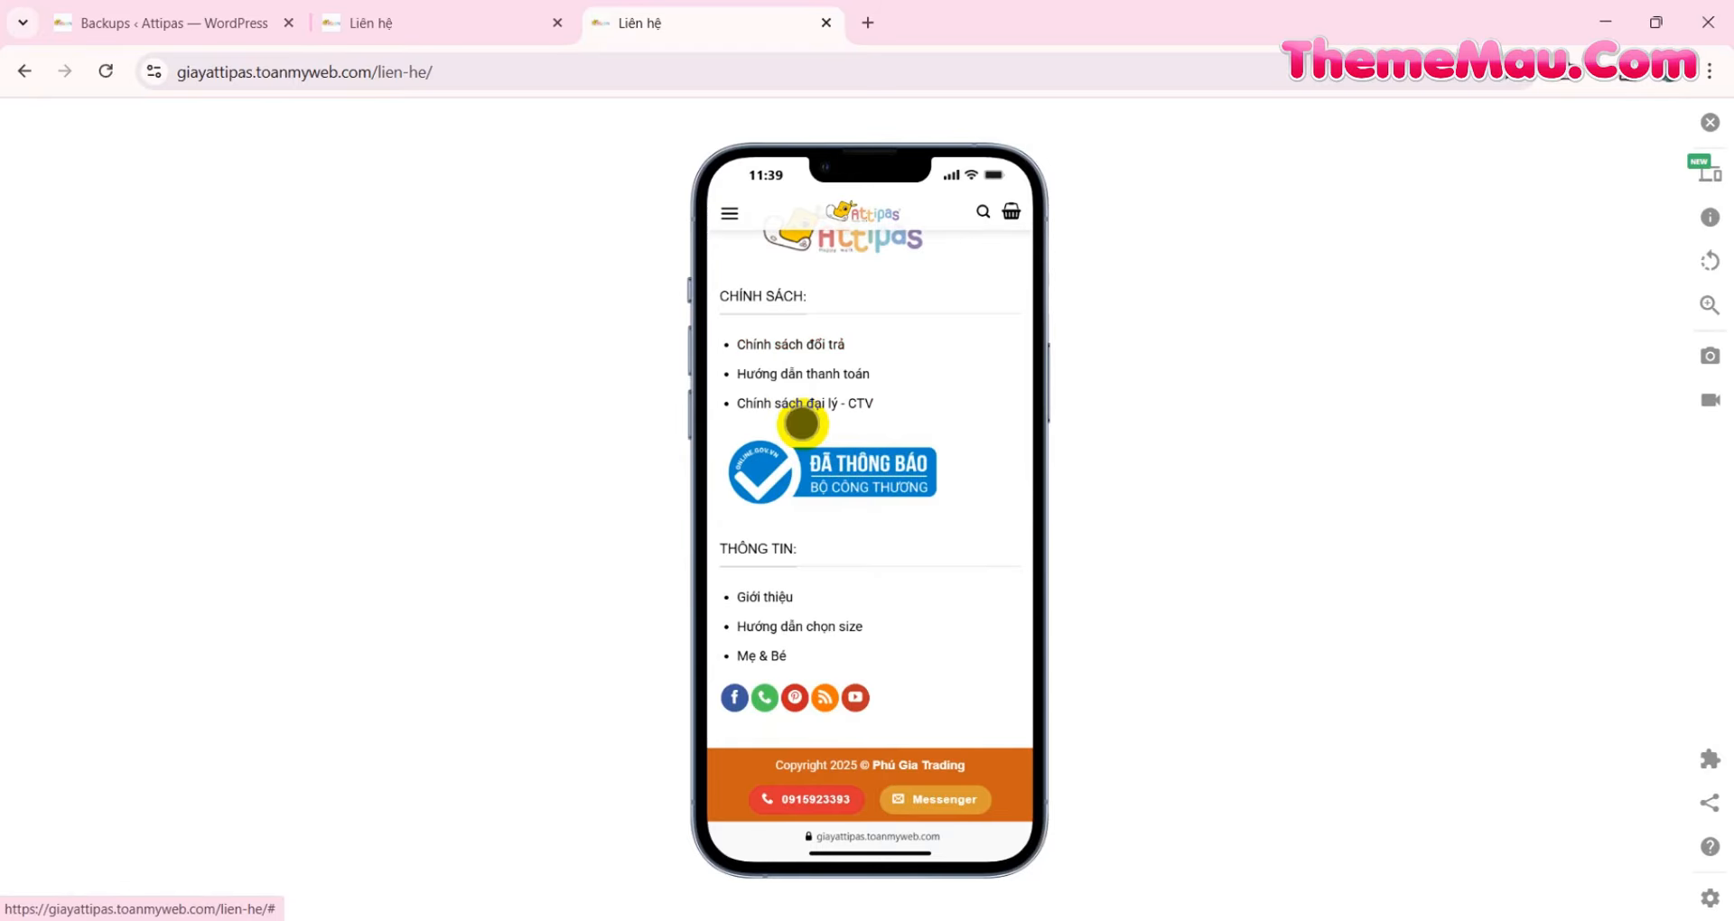
- Switch to the WordPress admin and view the Flatsome theme's version and registration page
{"action": "left_click", "coordinate": [225, 30]}
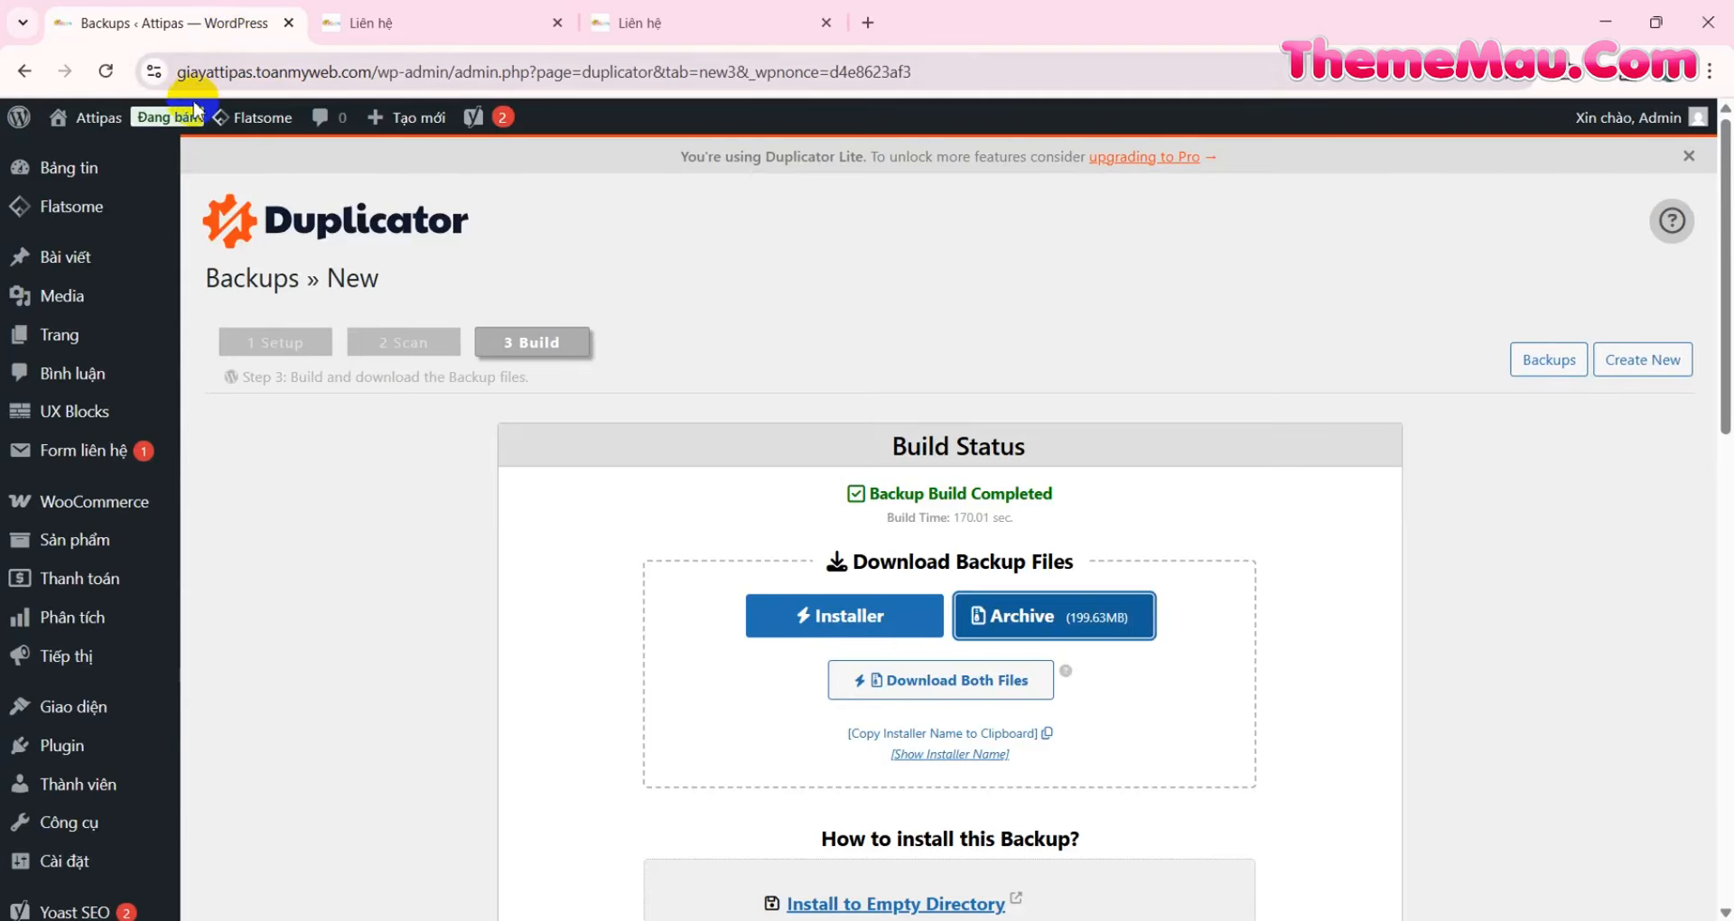
{"action": "left_click", "coordinate": [64, 215]}
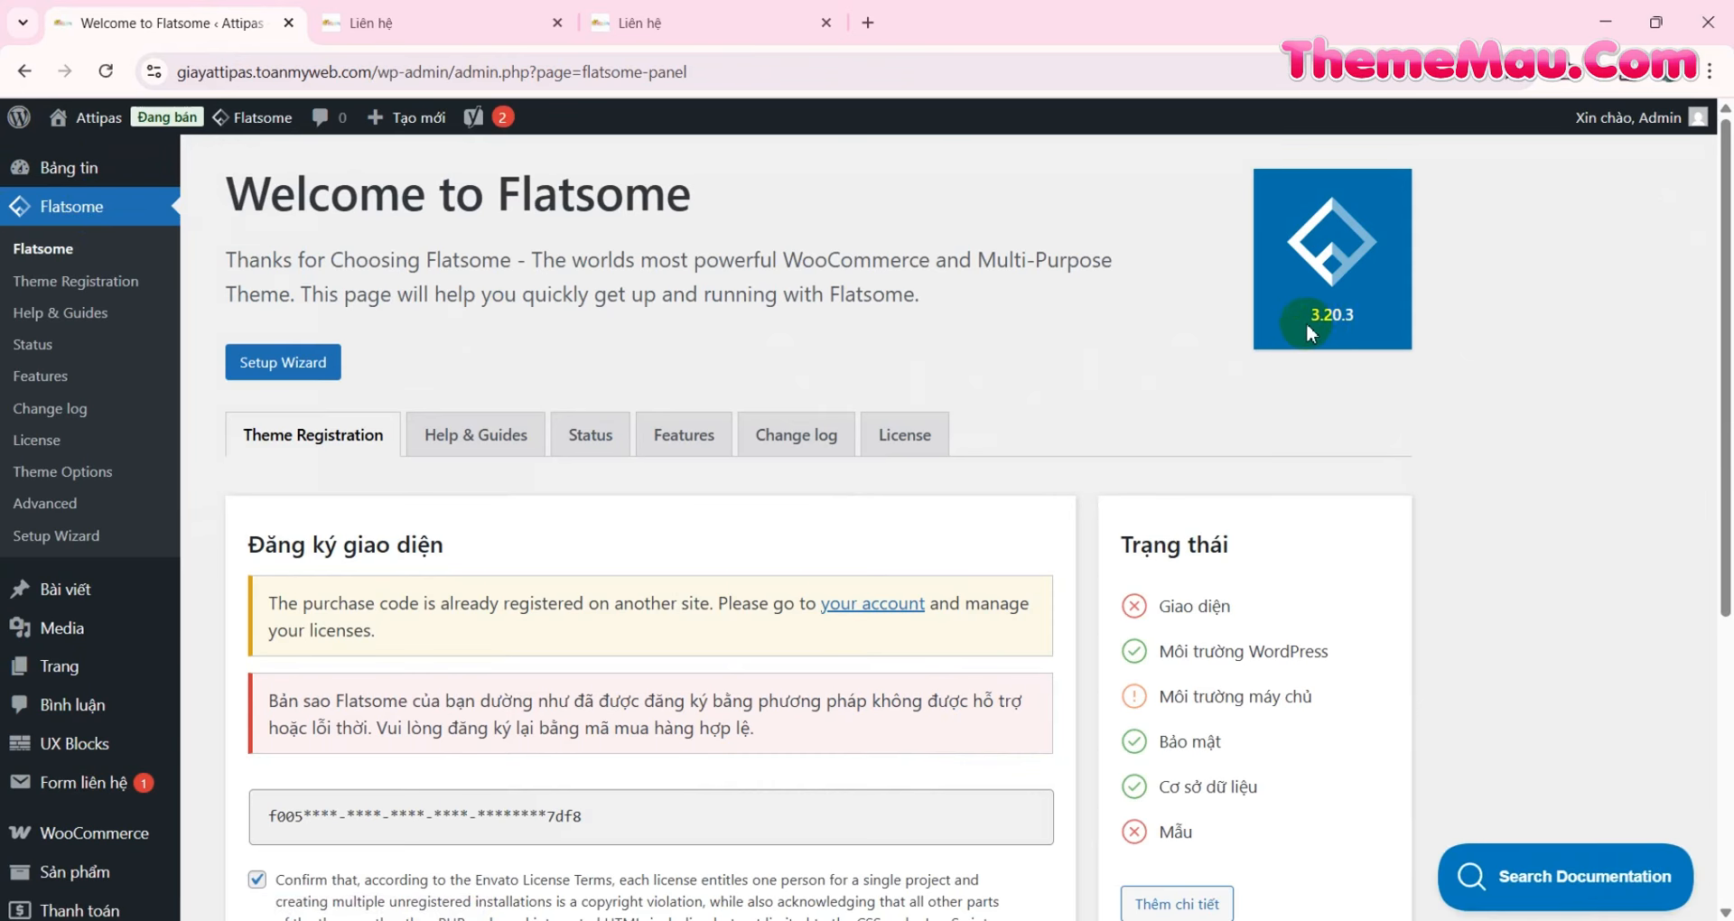
{"action": "scroll", "coordinate": [103, 373], "scroll_direction": "down", "scroll_amount": 2}
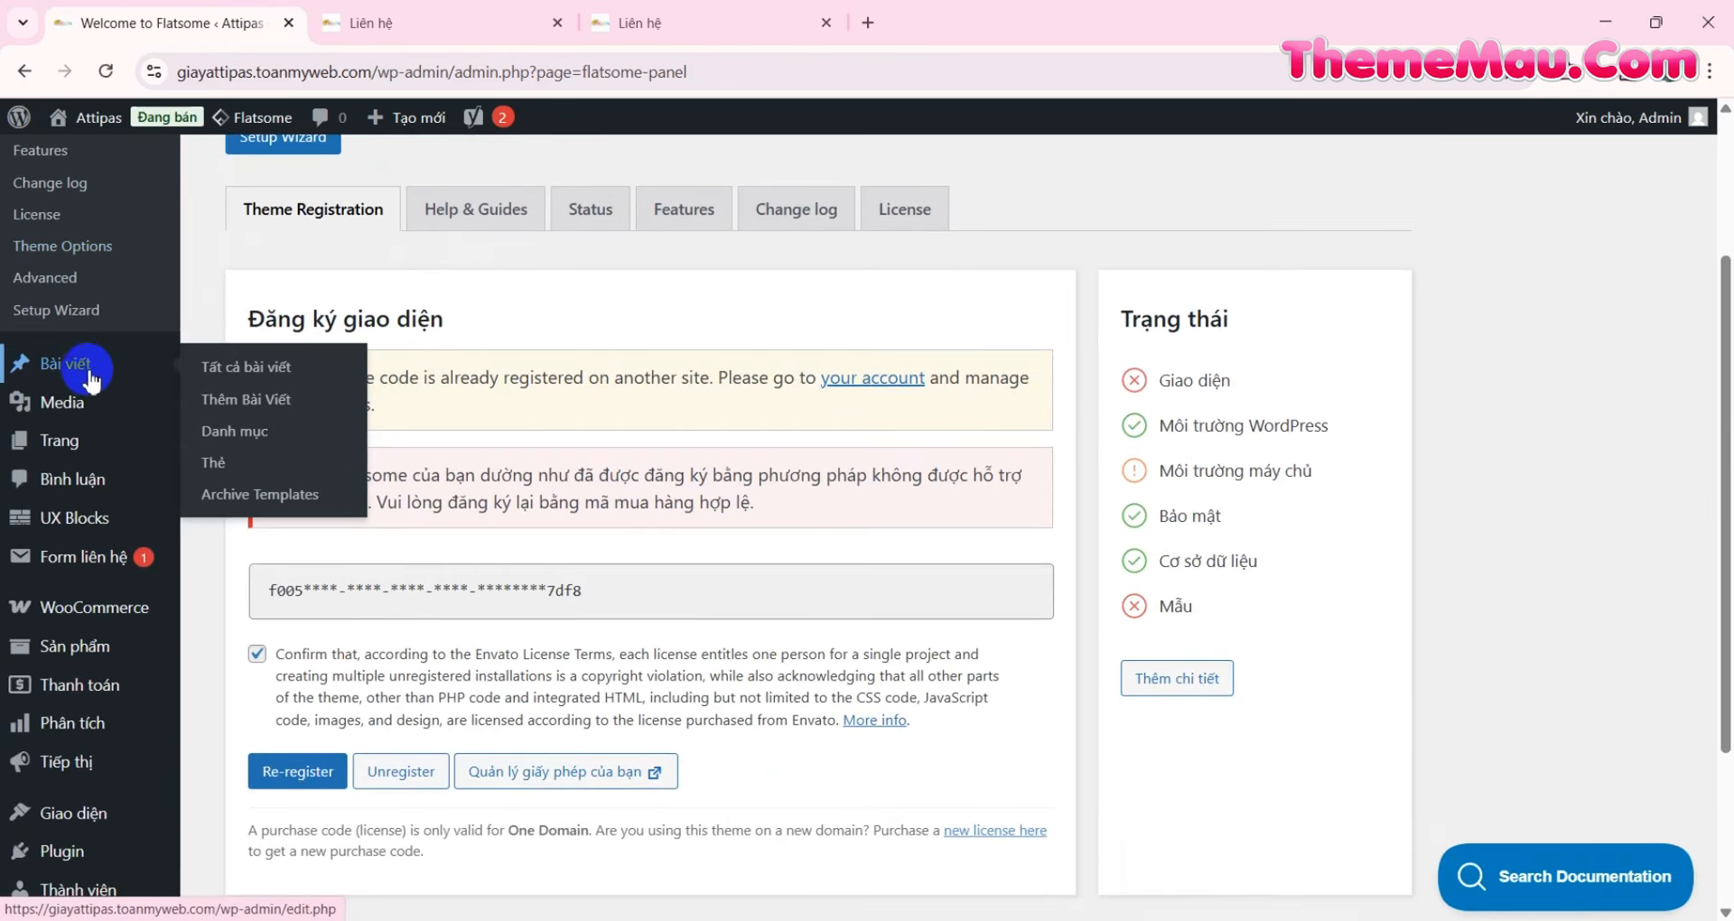
- List all the site's pages in the admin and open the Trang chủ page in UX Builder
{"action": "left_click", "coordinate": [231, 448]}
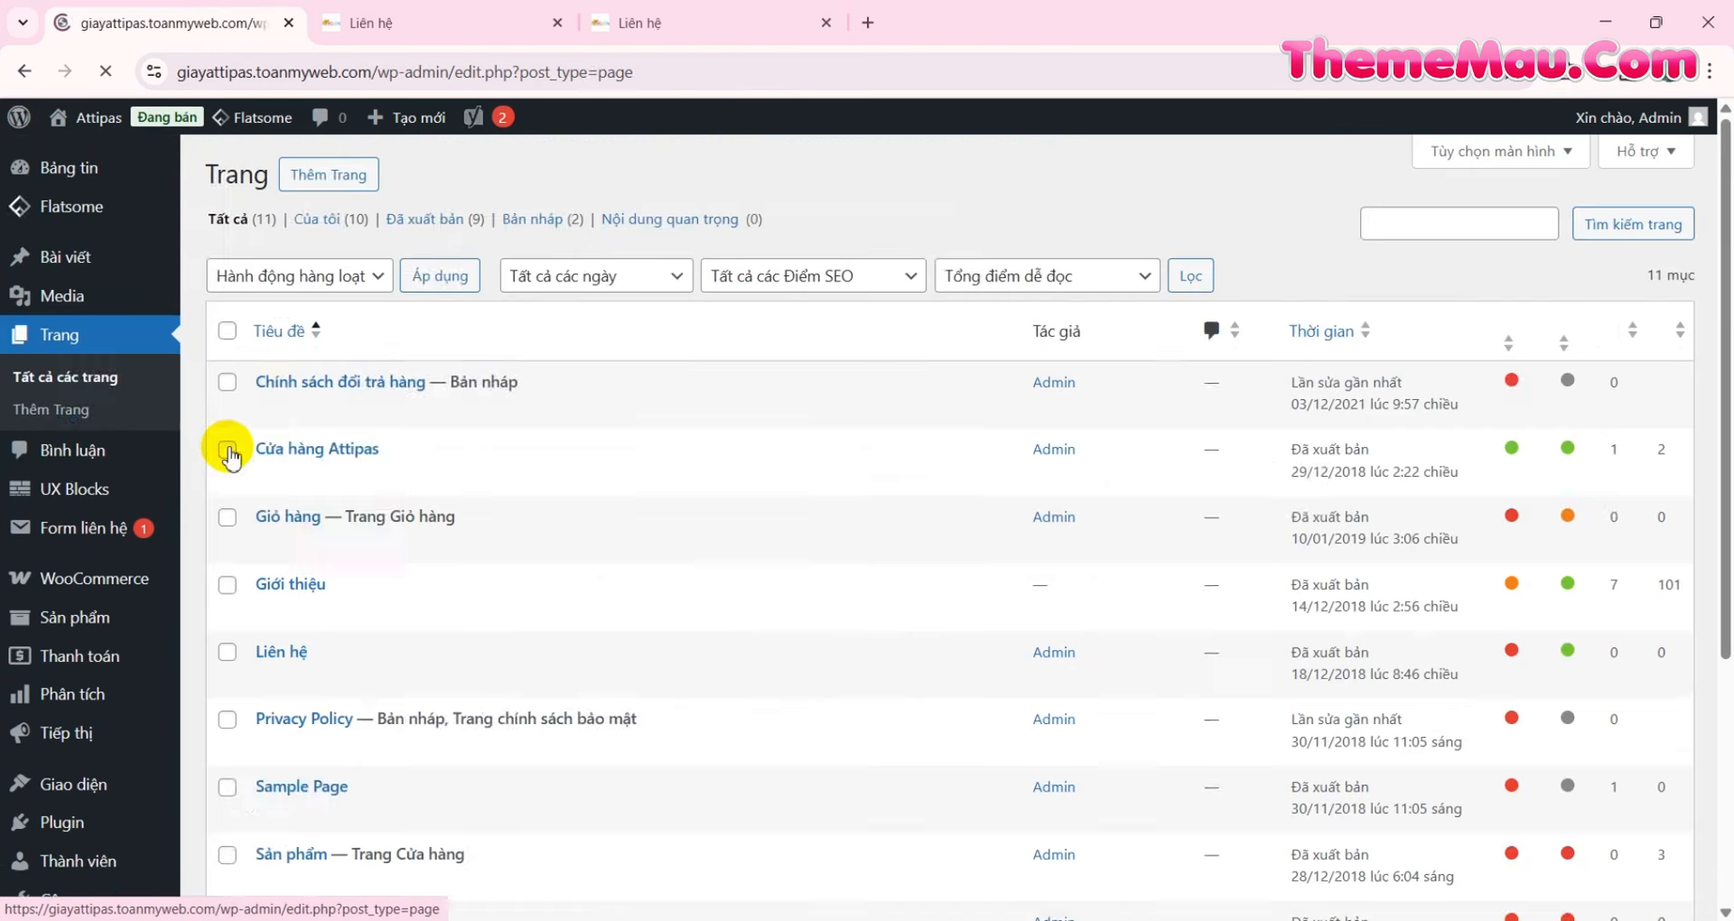
{"action": "scroll", "coordinate": [348, 386], "scroll_direction": "down", "scroll_amount": 5}
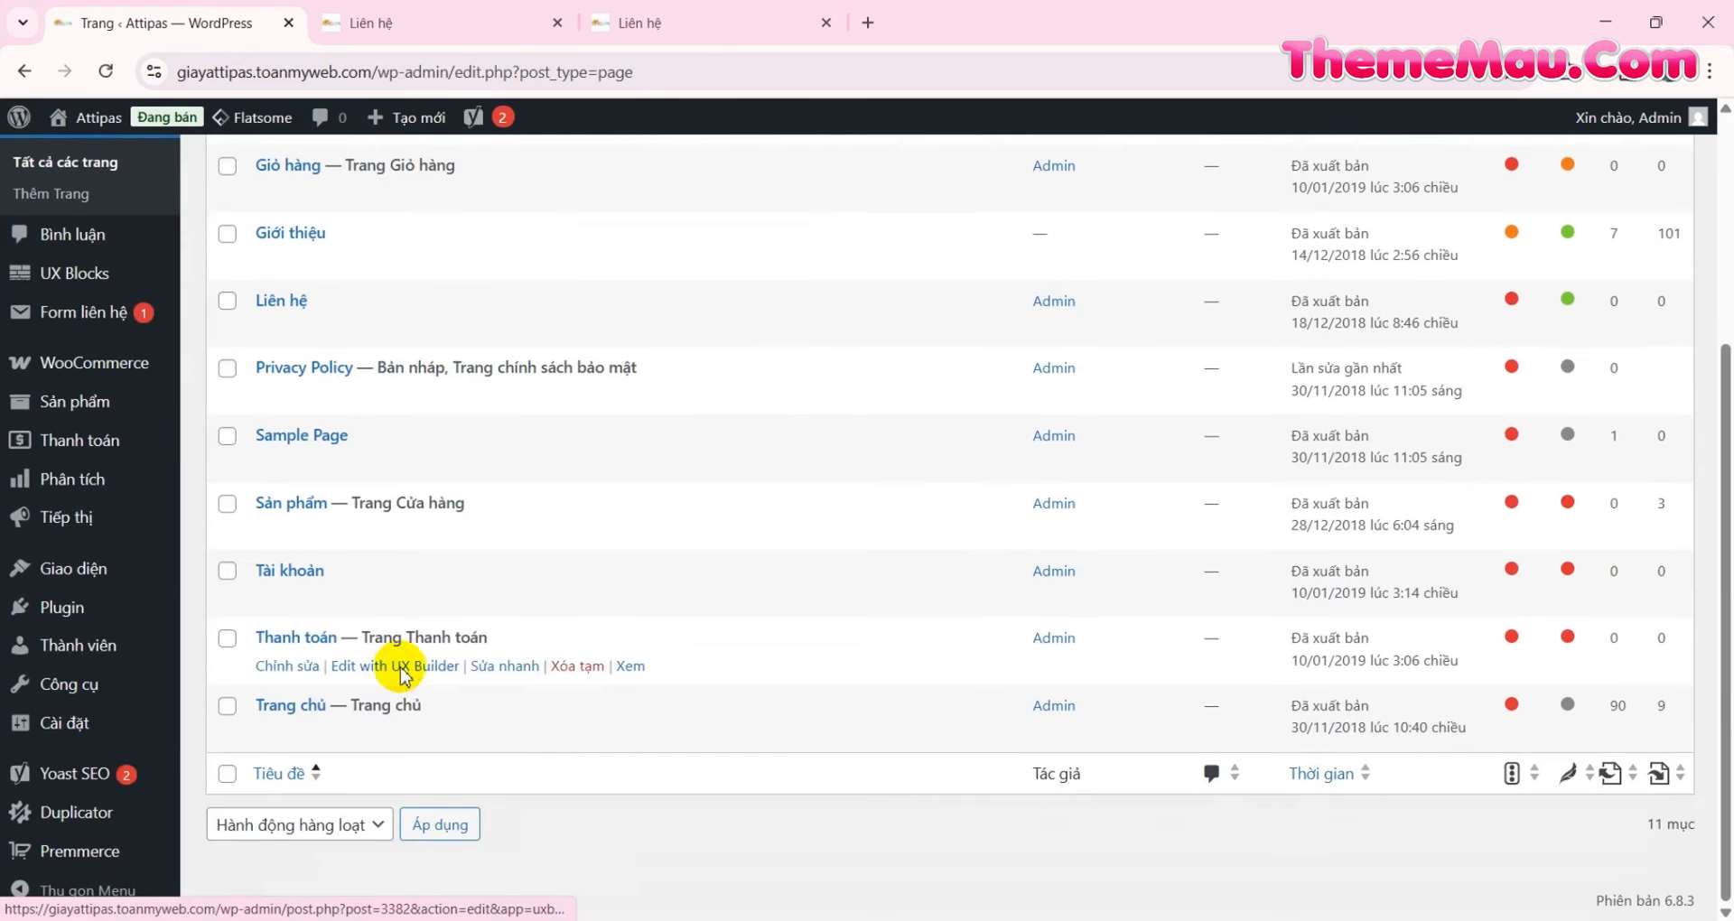
{"action": "mouse_move", "coordinate": [403, 742]}
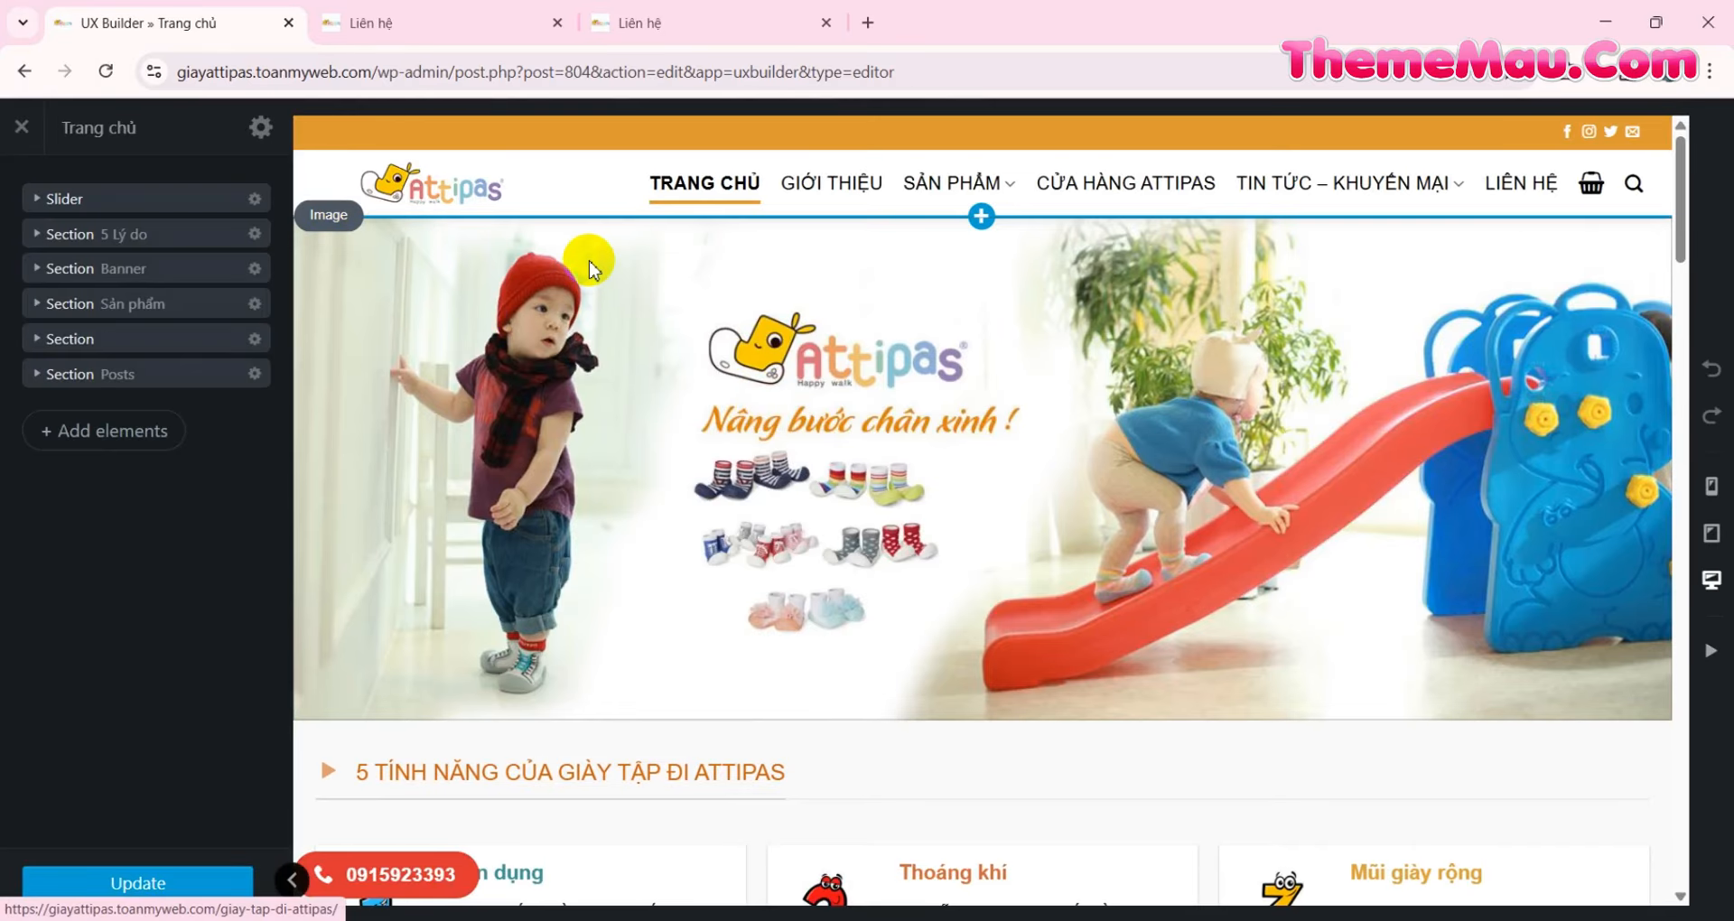
- Review the homepage's slider, 5 Tính năng features, banner and tabbed product grid in UX Builder
{"action": "scroll", "coordinate": [467, 531], "scroll_direction": "down", "scroll_amount": 4}
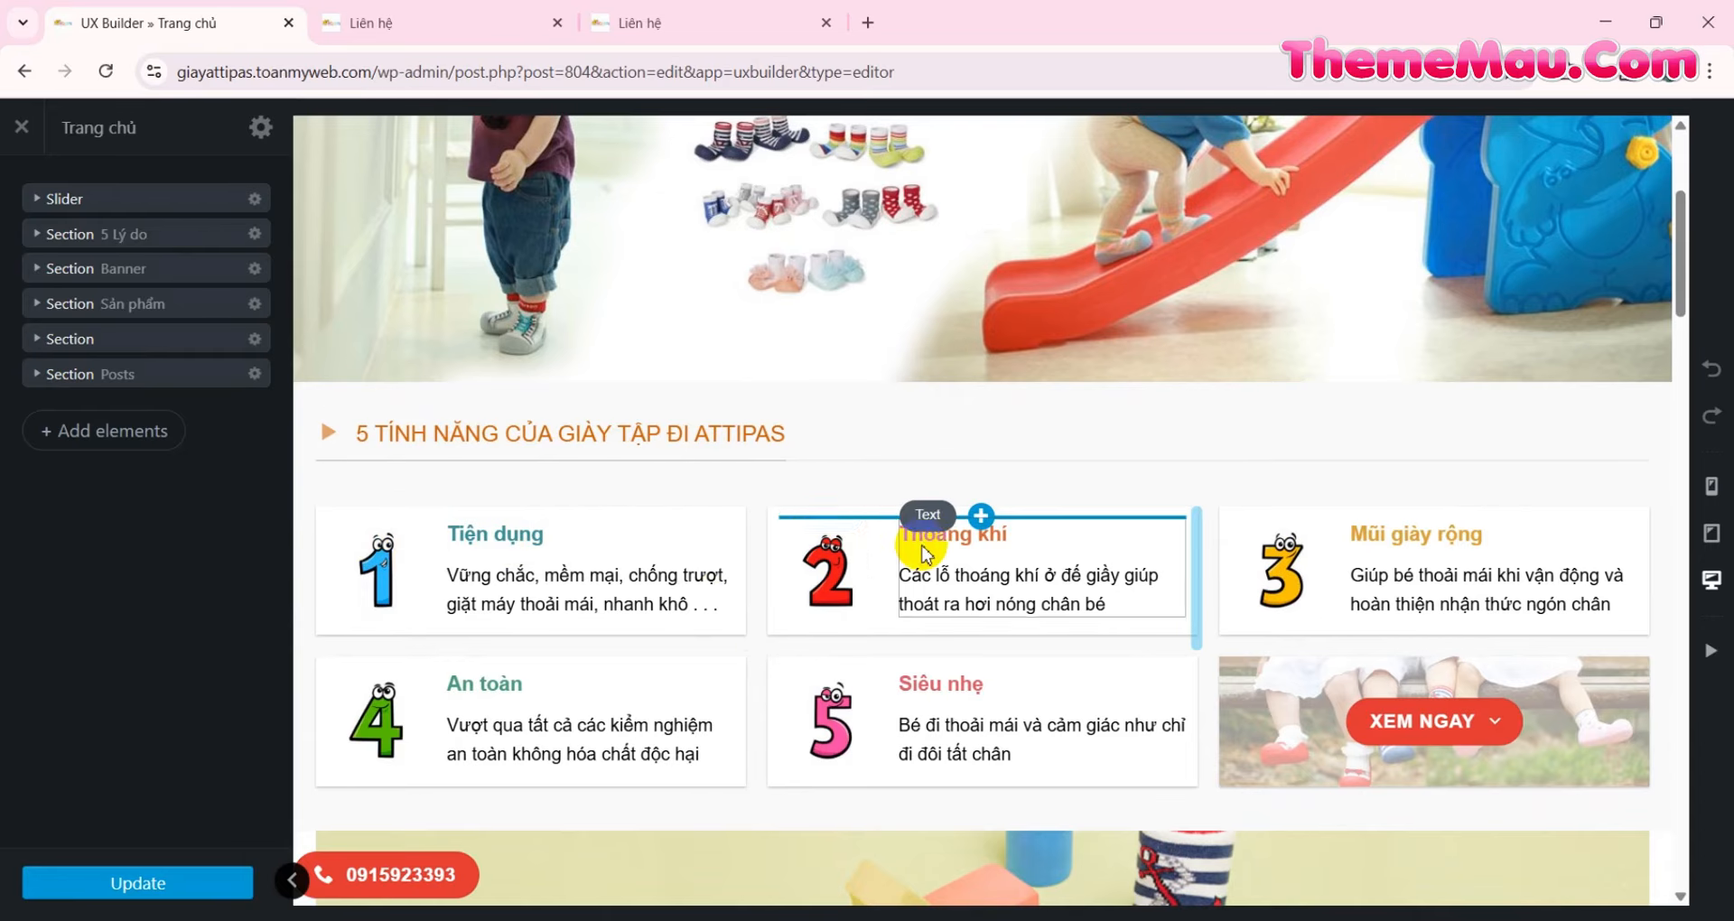
{"action": "scroll", "coordinate": [691, 672], "scroll_direction": "down", "scroll_amount": 1}
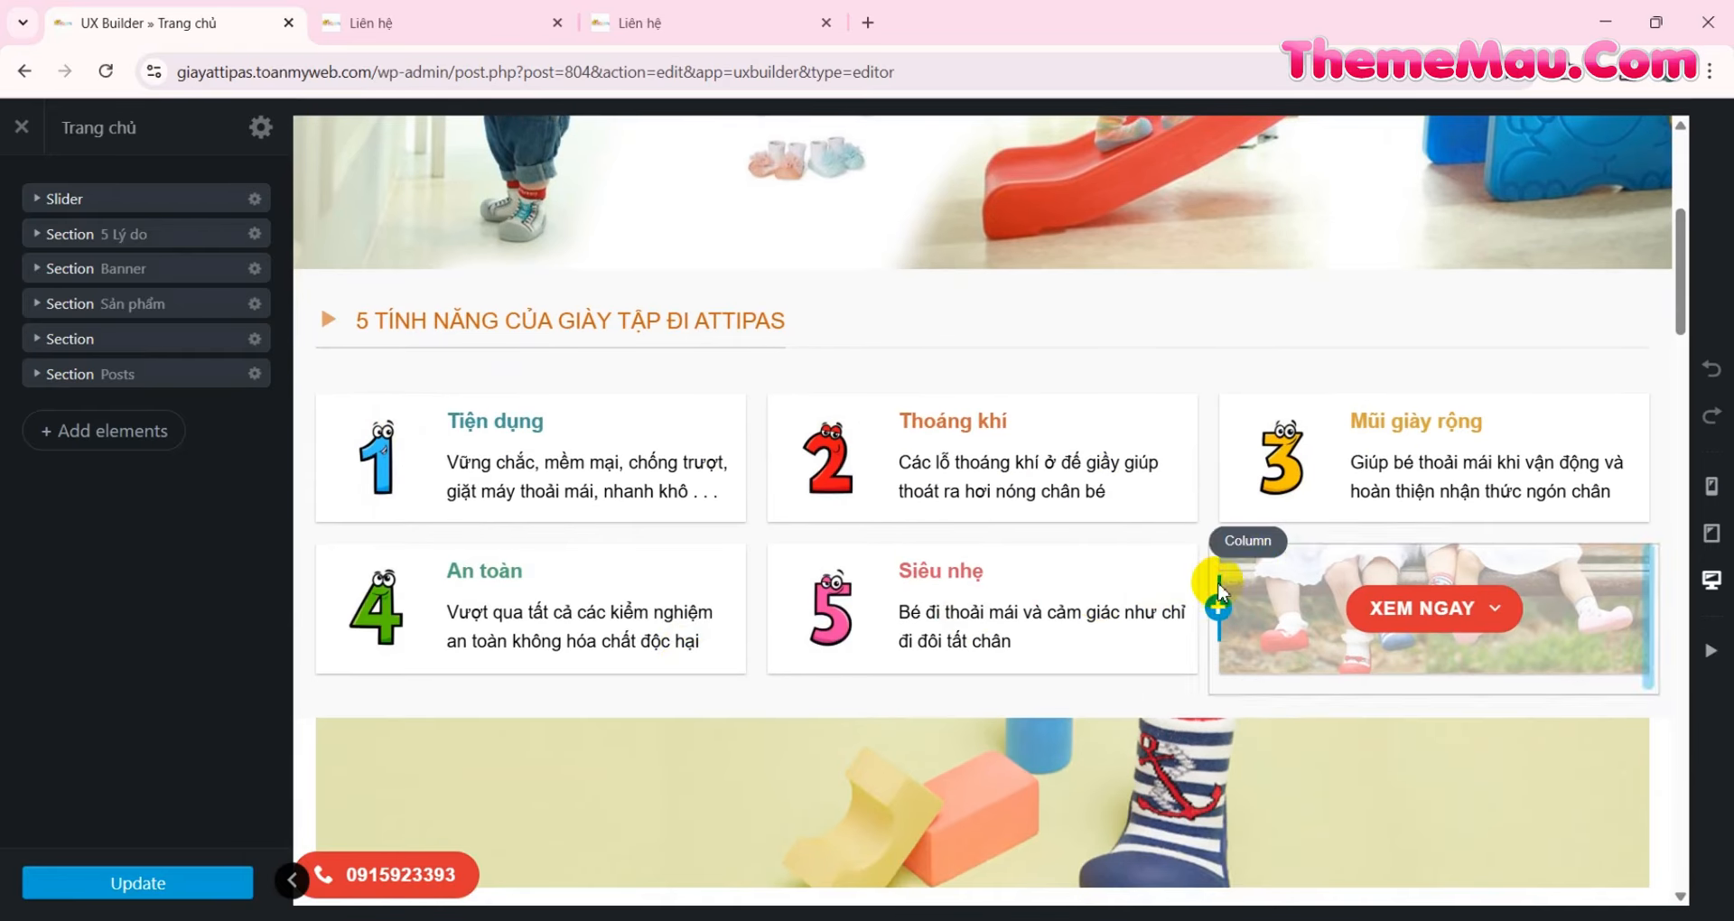
{"action": "scroll", "coordinate": [1300, 581], "scroll_direction": "down", "scroll_amount": 2}
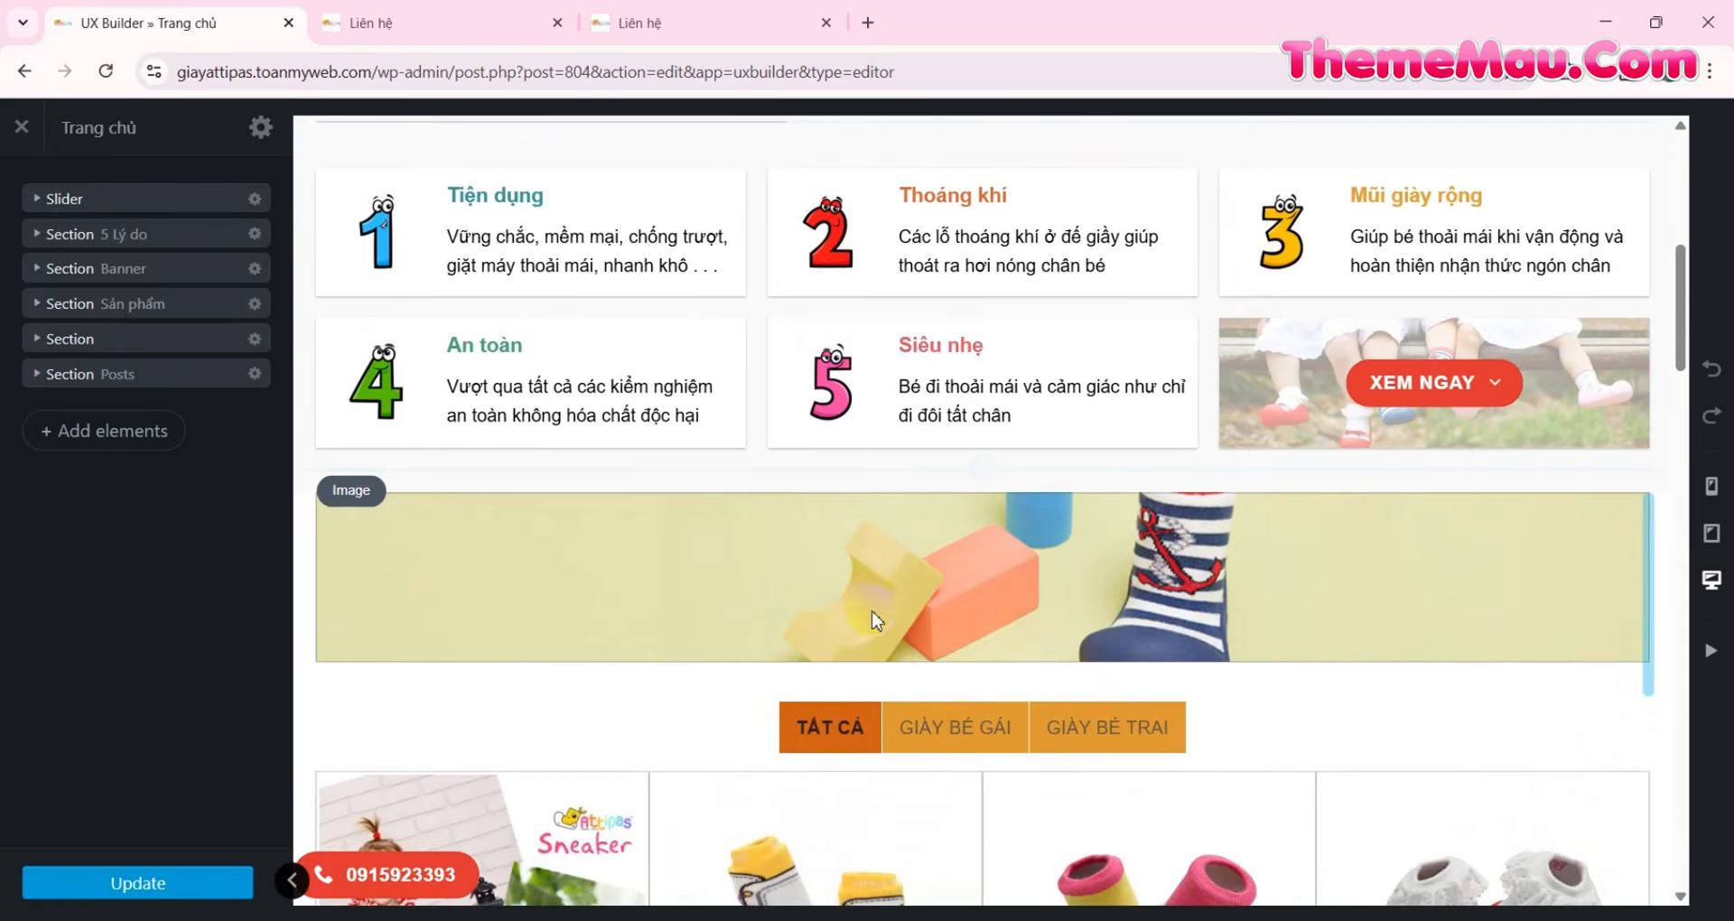
{"action": "scroll", "coordinate": [588, 530], "scroll_direction": "down", "scroll_amount": 1}
{"action": "left_click", "coordinate": [875, 632]}
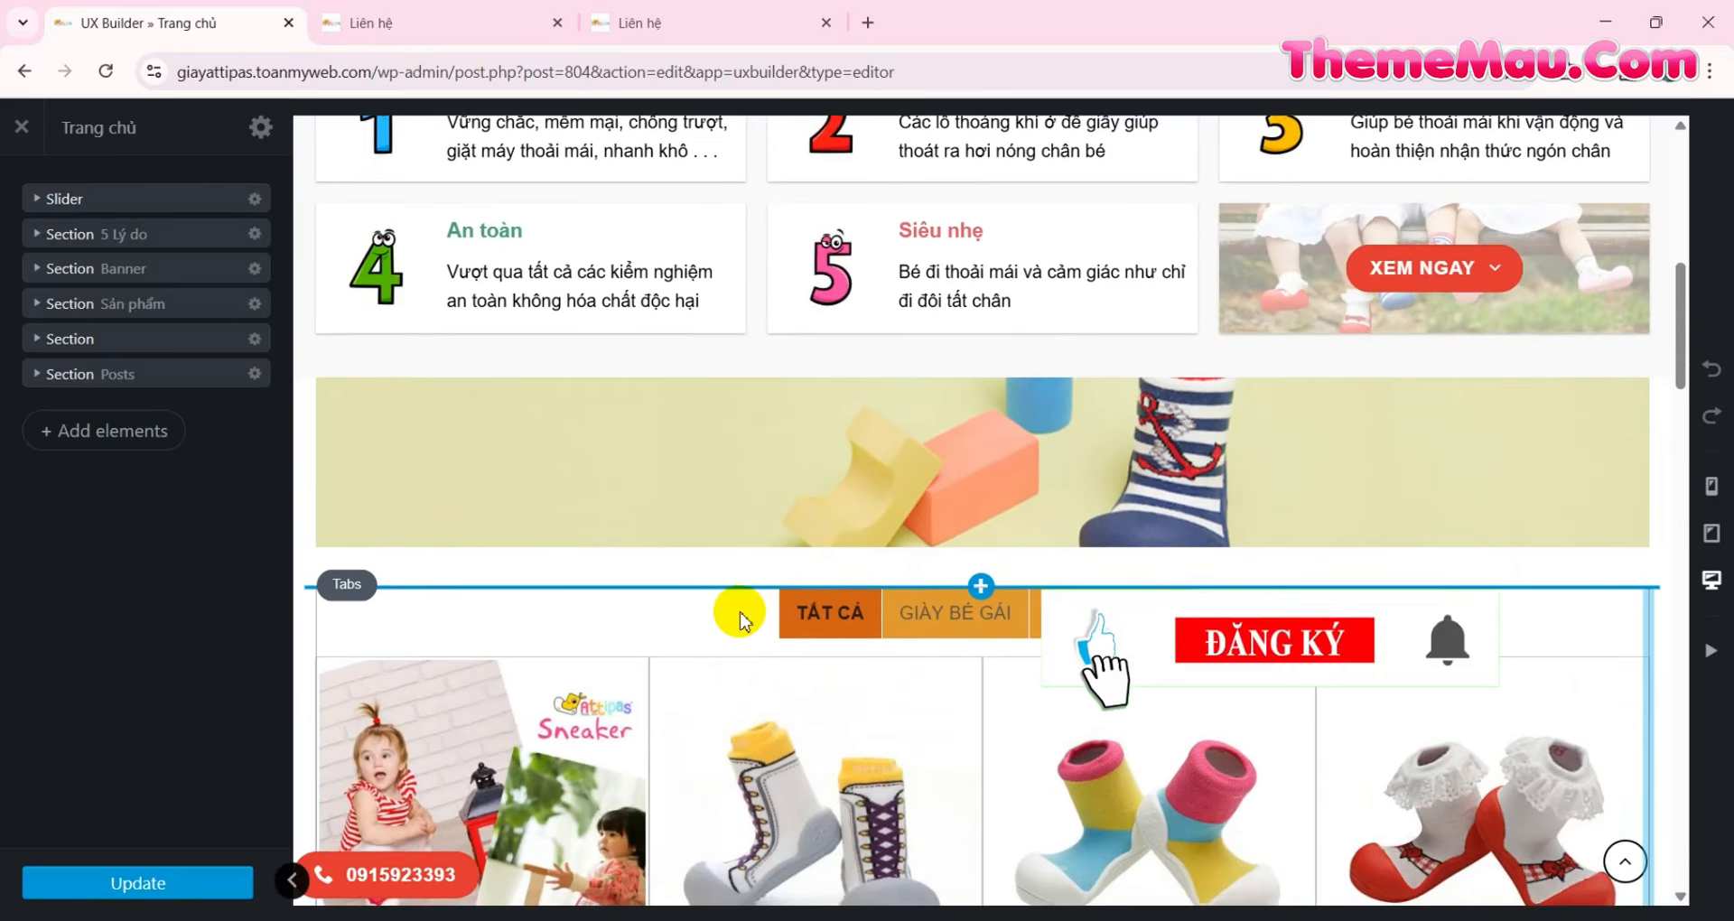
{"action": "scroll", "coordinate": [845, 408], "scroll_direction": "down", "scroll_amount": 2}
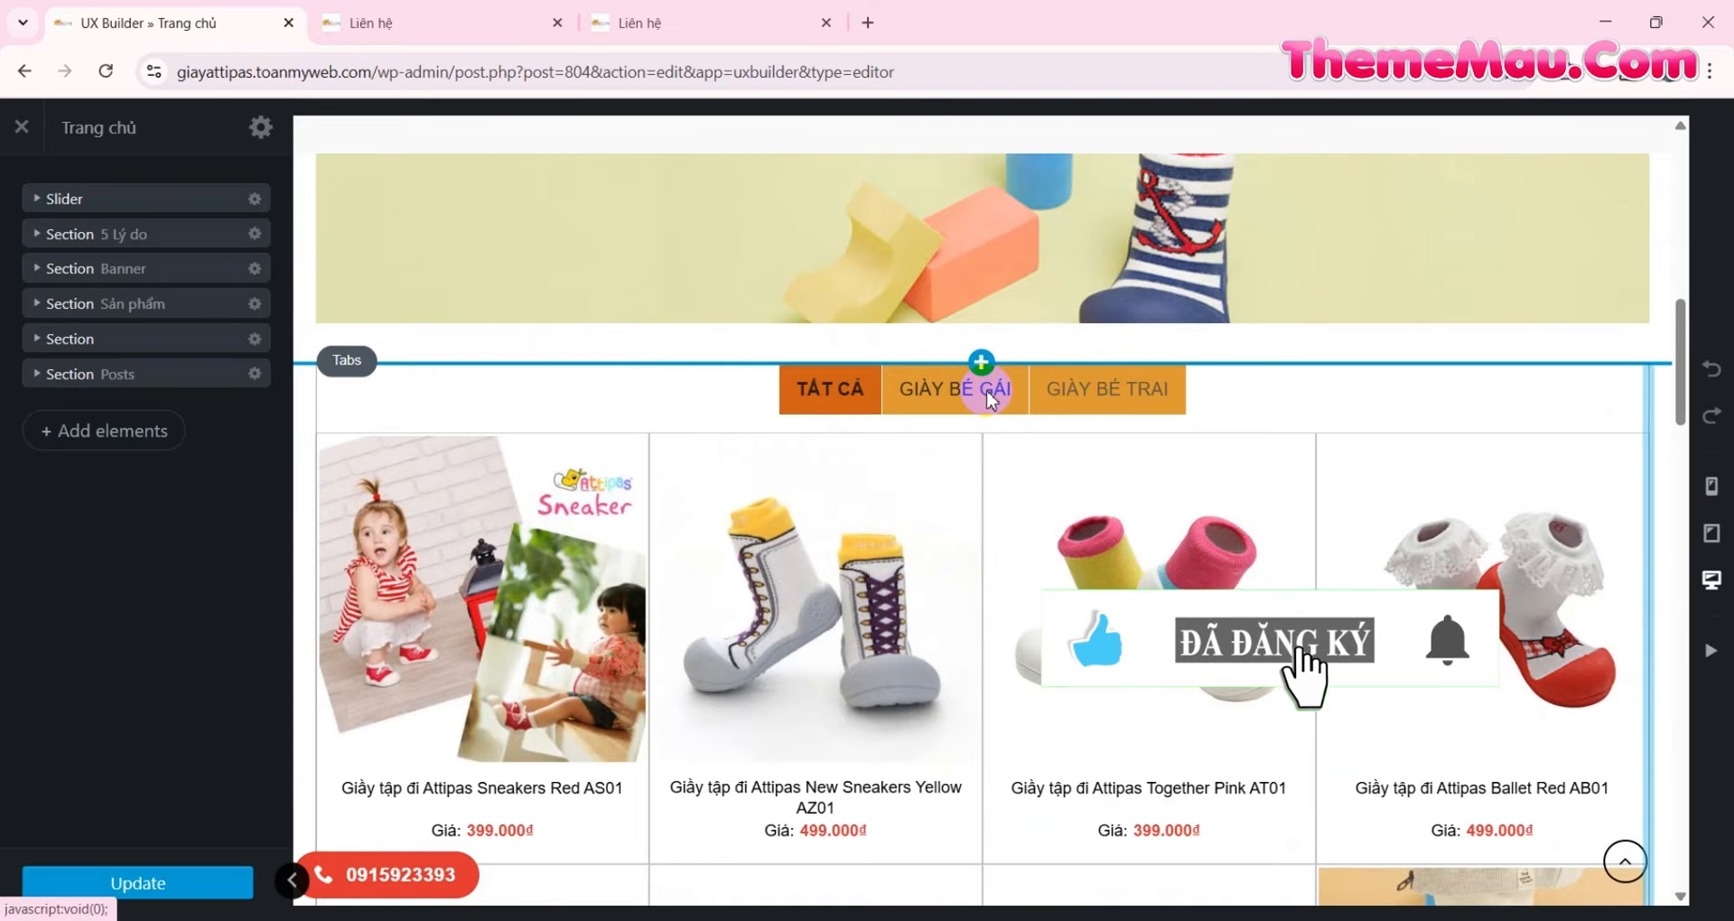
{"action": "scroll", "coordinate": [1015, 438], "scroll_direction": "down", "scroll_amount": 6}
{"action": "scroll", "coordinate": [1016, 442], "scroll_direction": "down", "scroll_amount": 7}
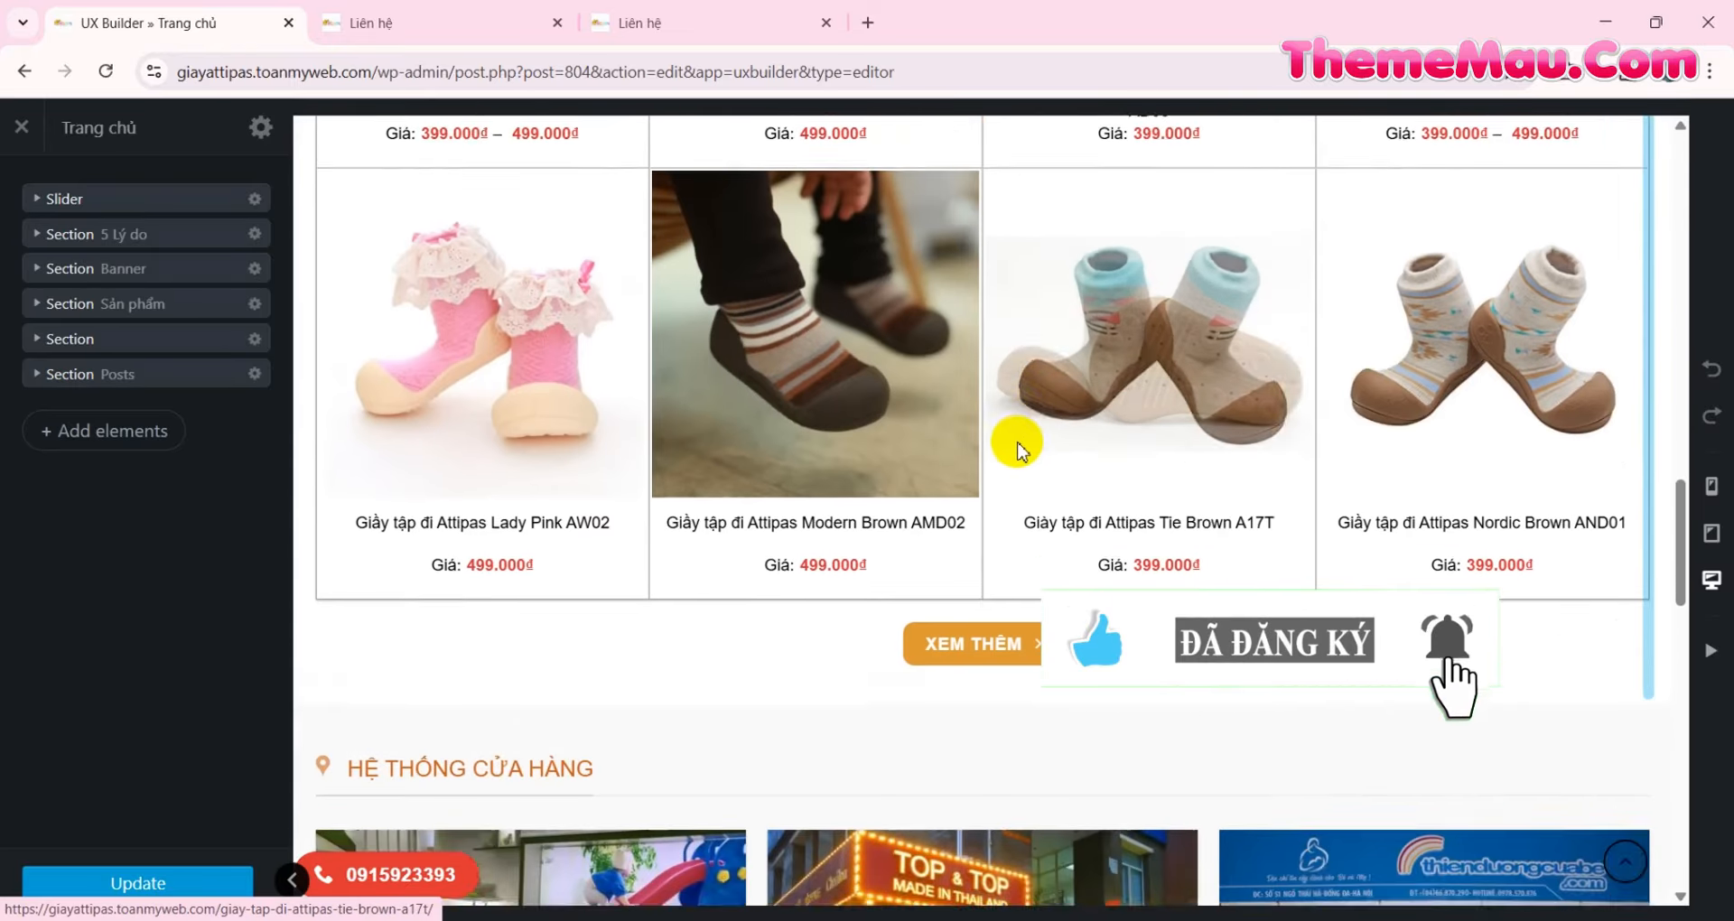
- Review the homepage's Hệ thống cửa hàng, Video nổi bật, Tin tức - Khuyến mại and footer sections in UX Builder
{"action": "scroll", "coordinate": [552, 449], "scroll_direction": "down", "scroll_amount": 1}
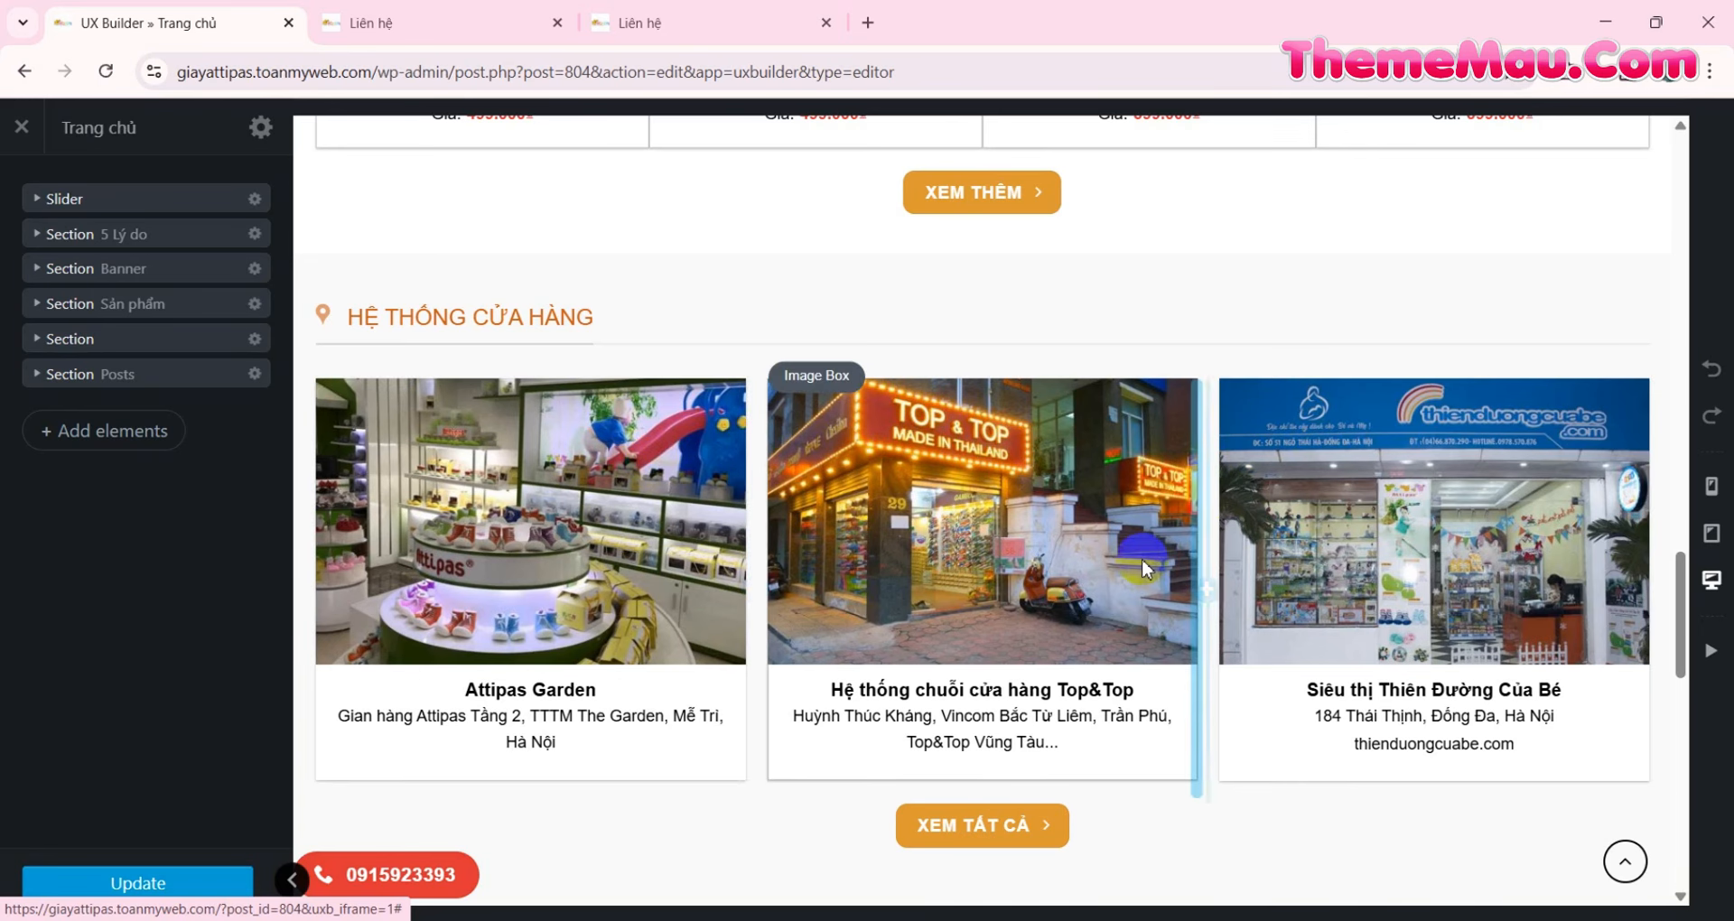
{"action": "scroll", "coordinate": [1141, 558], "scroll_direction": "down", "scroll_amount": 4}
{"action": "scroll", "coordinate": [883, 538], "scroll_direction": "down", "scroll_amount": 1}
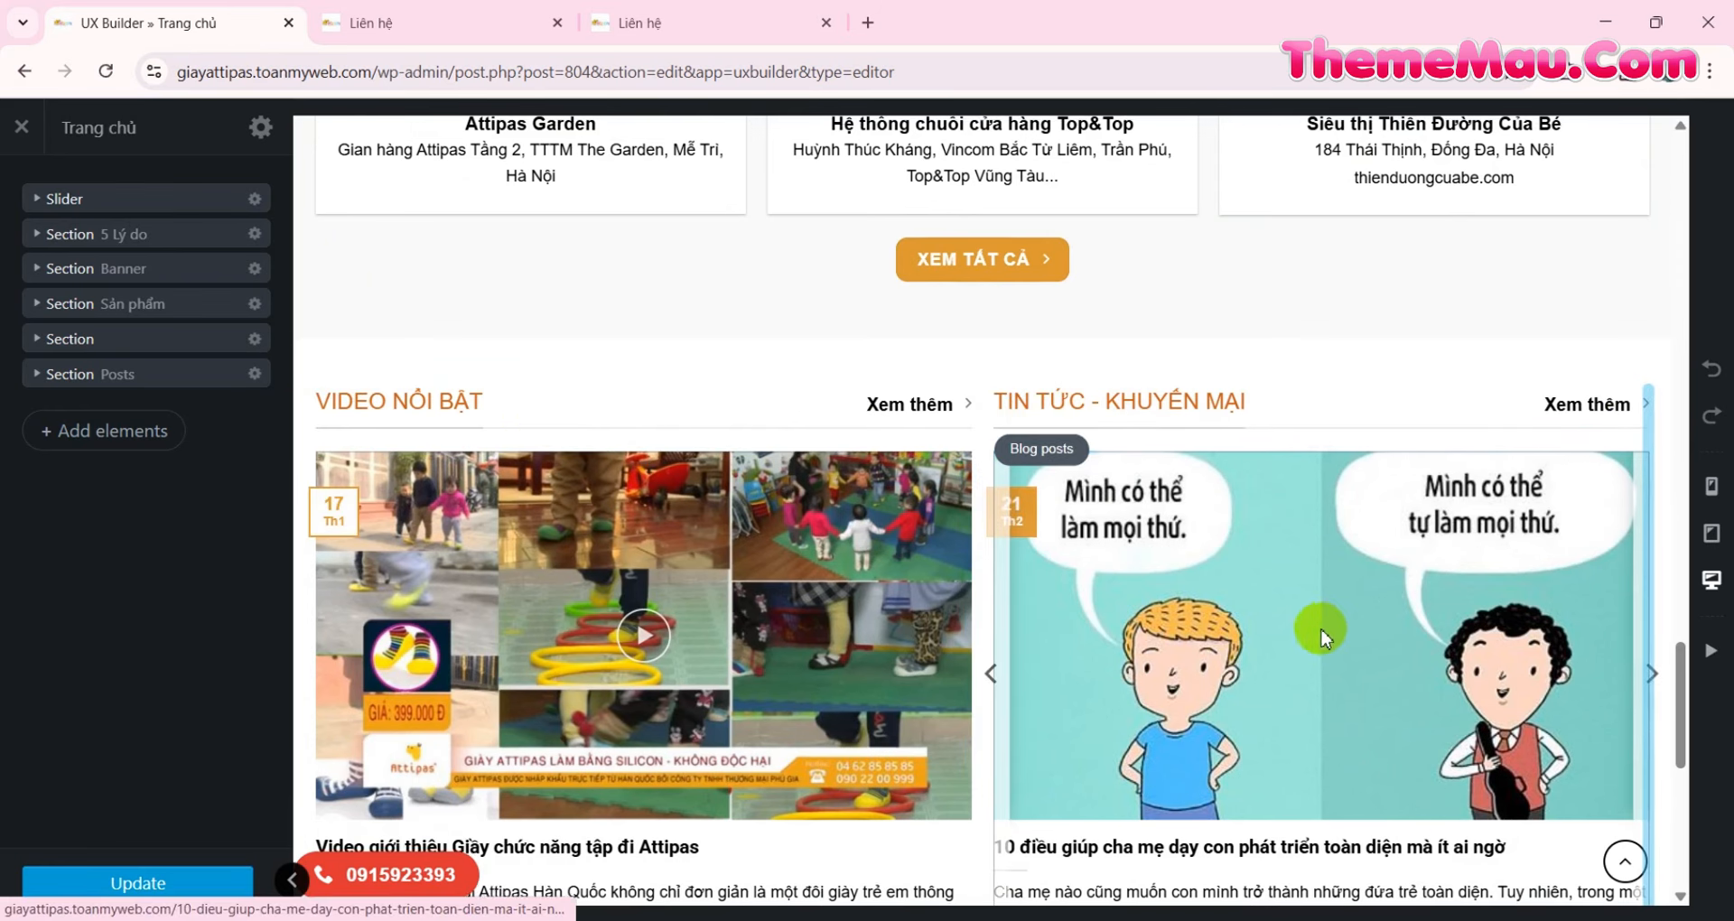
{"action": "scroll", "coordinate": [790, 705], "scroll_direction": "down", "scroll_amount": 3}
{"action": "scroll", "coordinate": [681, 704], "scroll_direction": "down", "scroll_amount": 4}
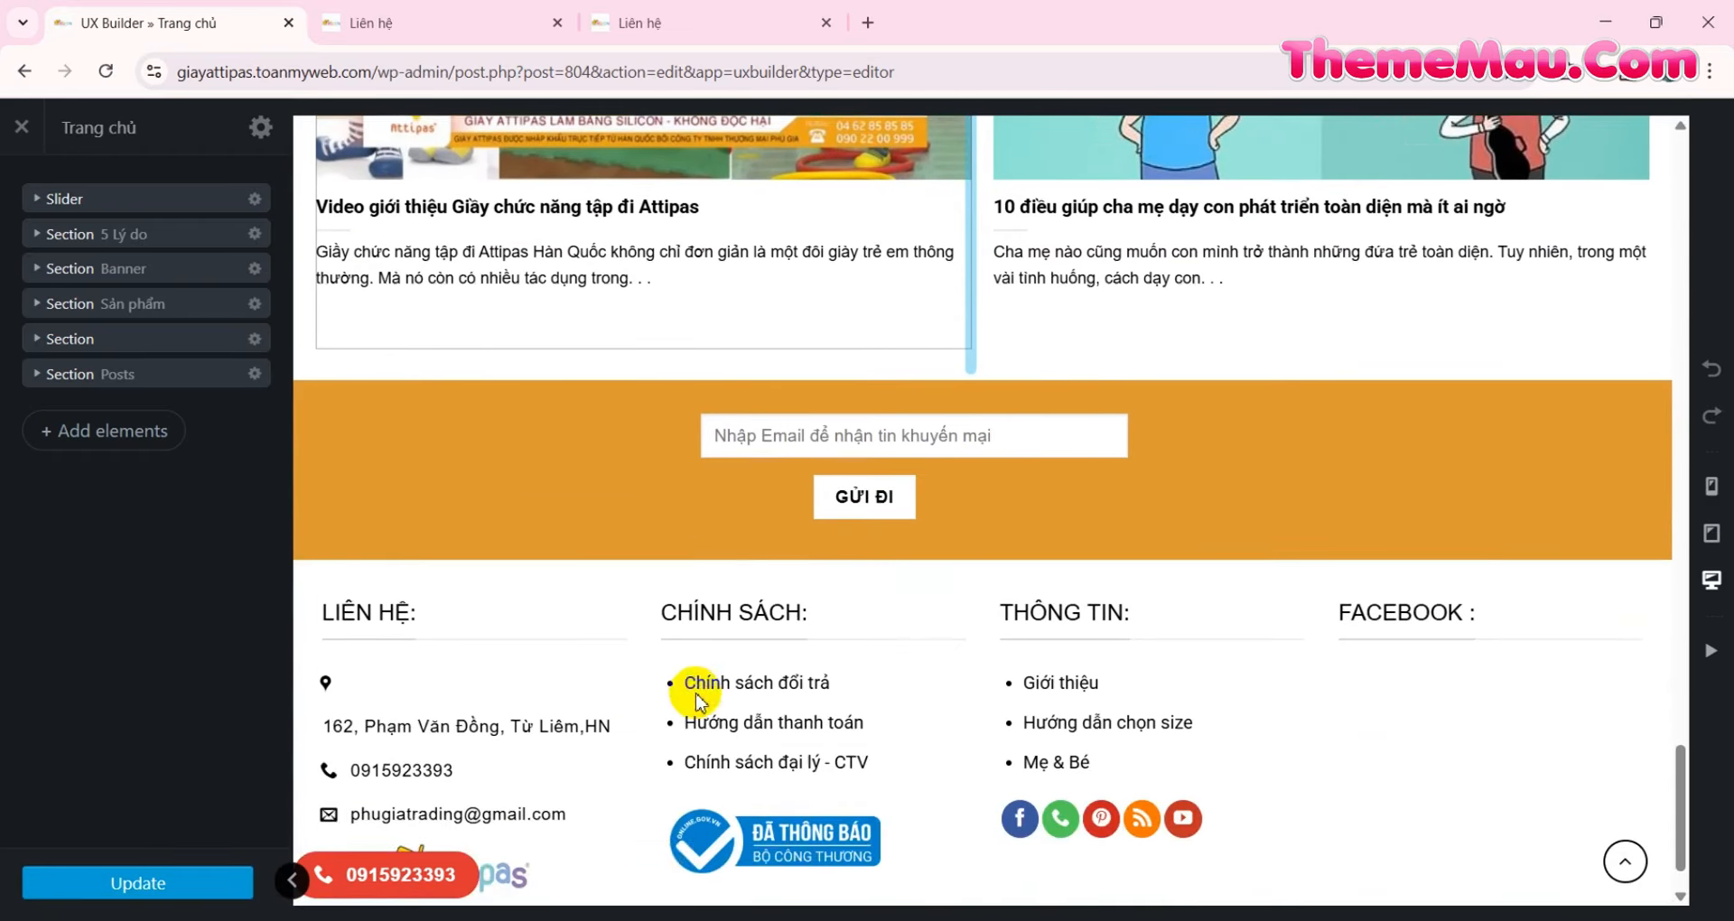
- Leave the homepage editor, open the Footer block in UX Builder and select the link list under THÔNG TIN
{"action": "left_click", "coordinate": [22, 126]}
{"action": "left_click", "coordinate": [1002, 218]}
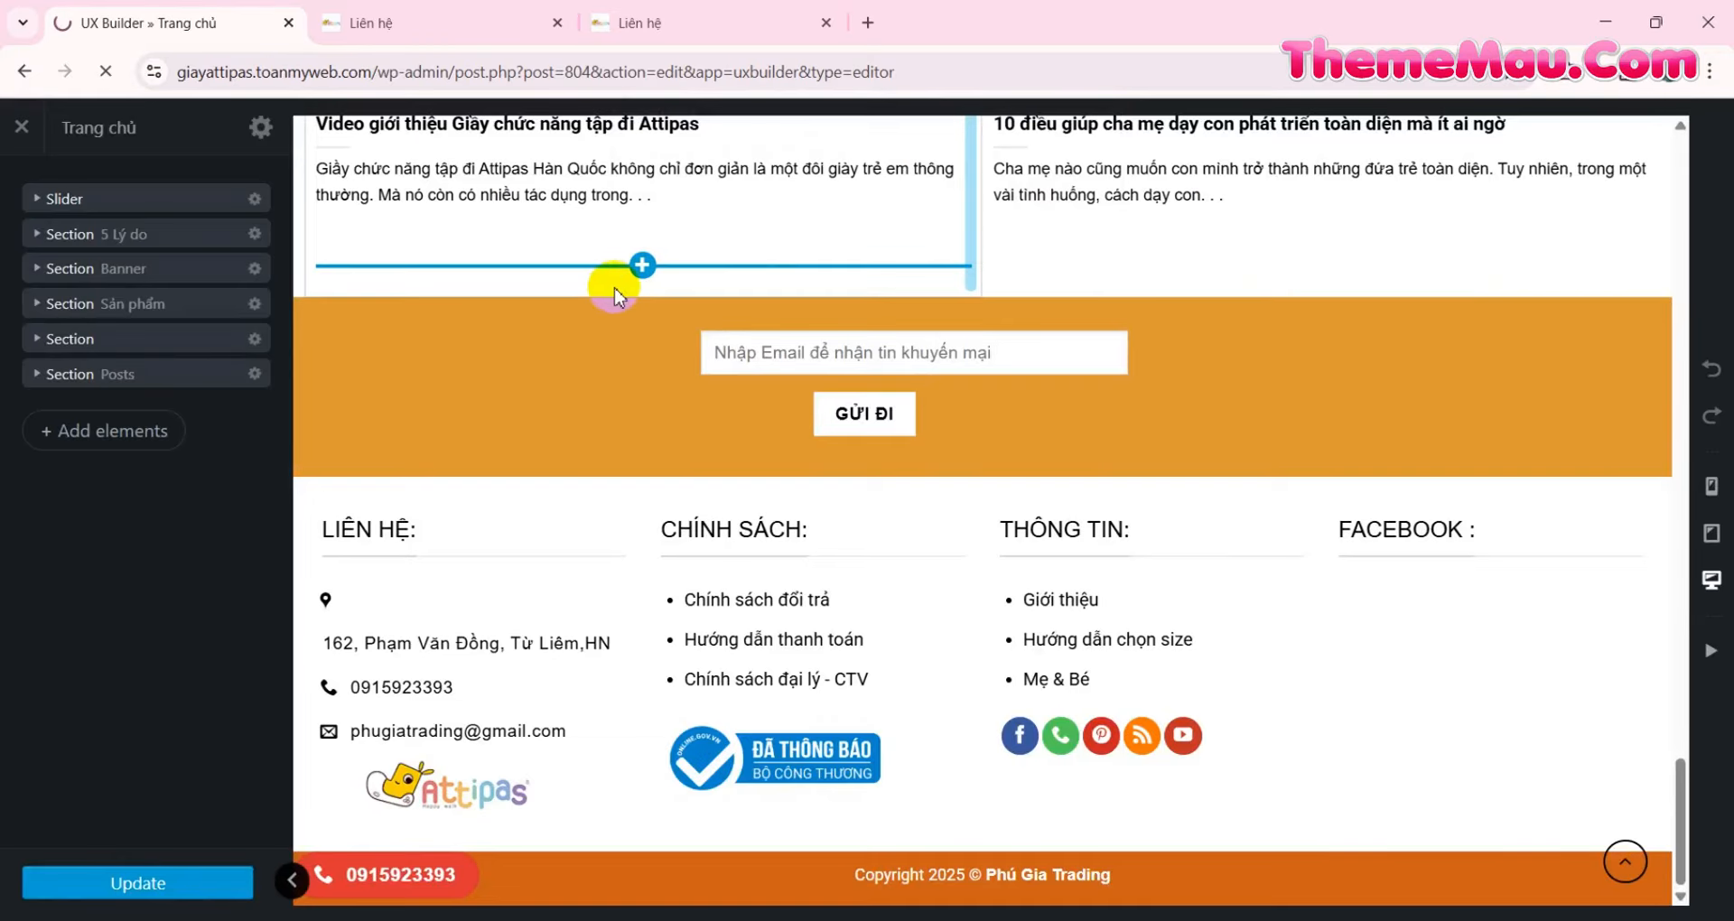
{"action": "scroll", "coordinate": [113, 439], "scroll_direction": "down", "scroll_amount": 1}
{"action": "mouse_move", "coordinate": [85, 378]}
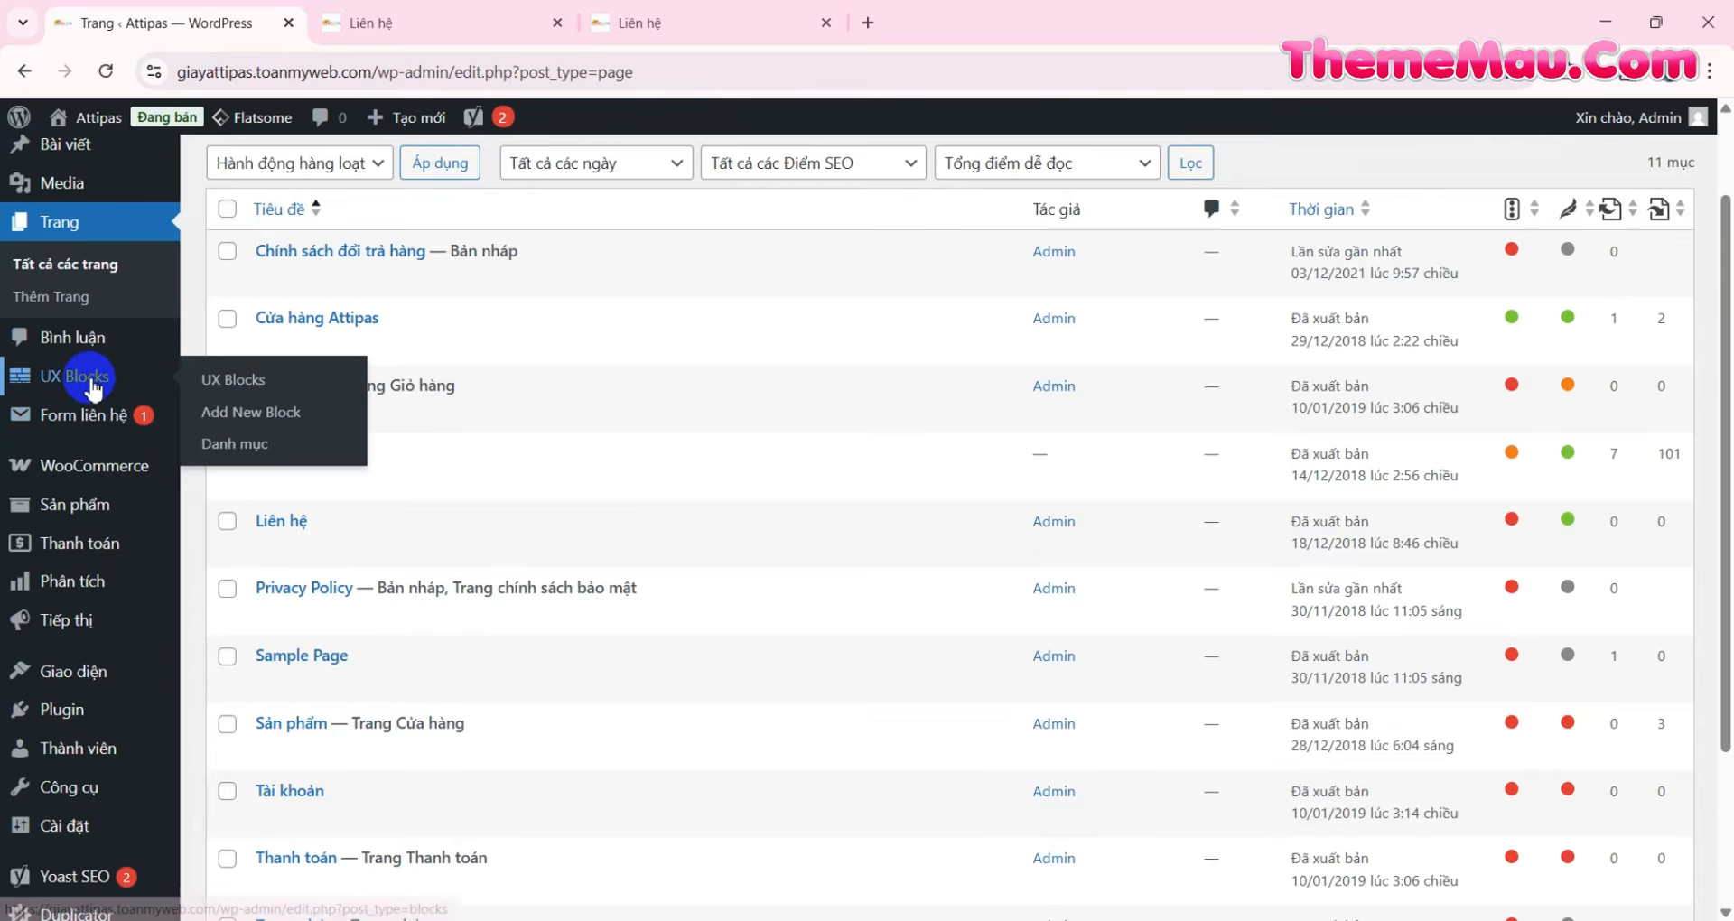
{"action": "left_click", "coordinate": [254, 386]}
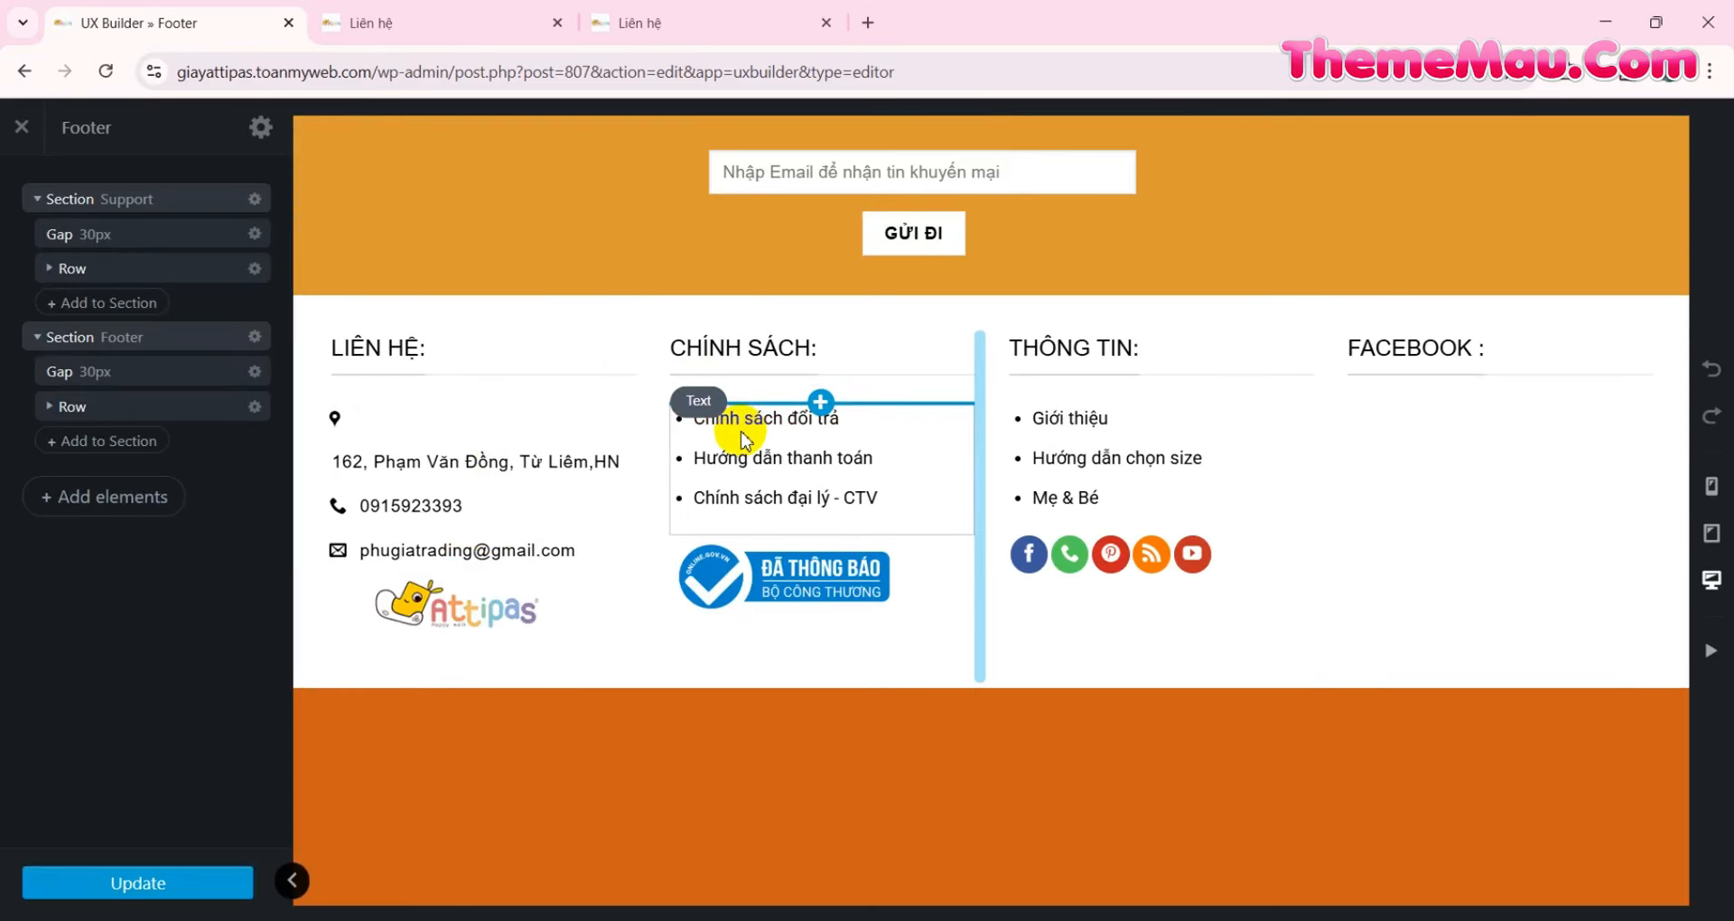
{"action": "left_click", "coordinate": [1080, 462]}
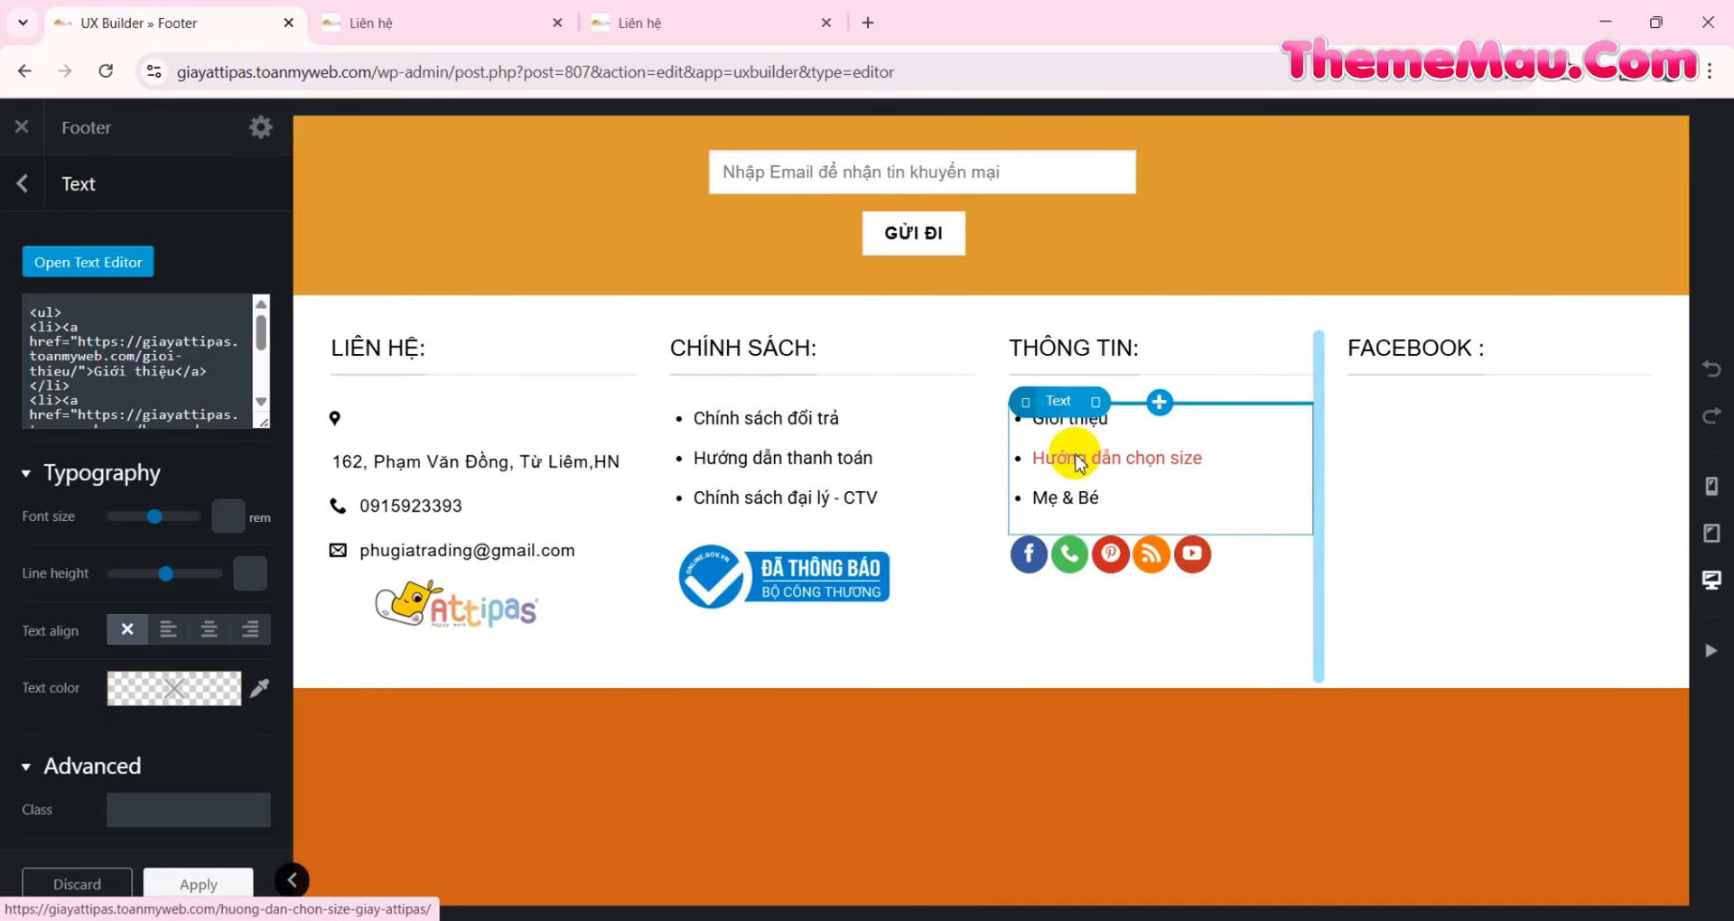
- View the THÔNG TIN and CHÍNH SÁCH link lists in the text editor, then exit the Footer block's UX Builder without saving
{"action": "left_click", "coordinate": [89, 264]}
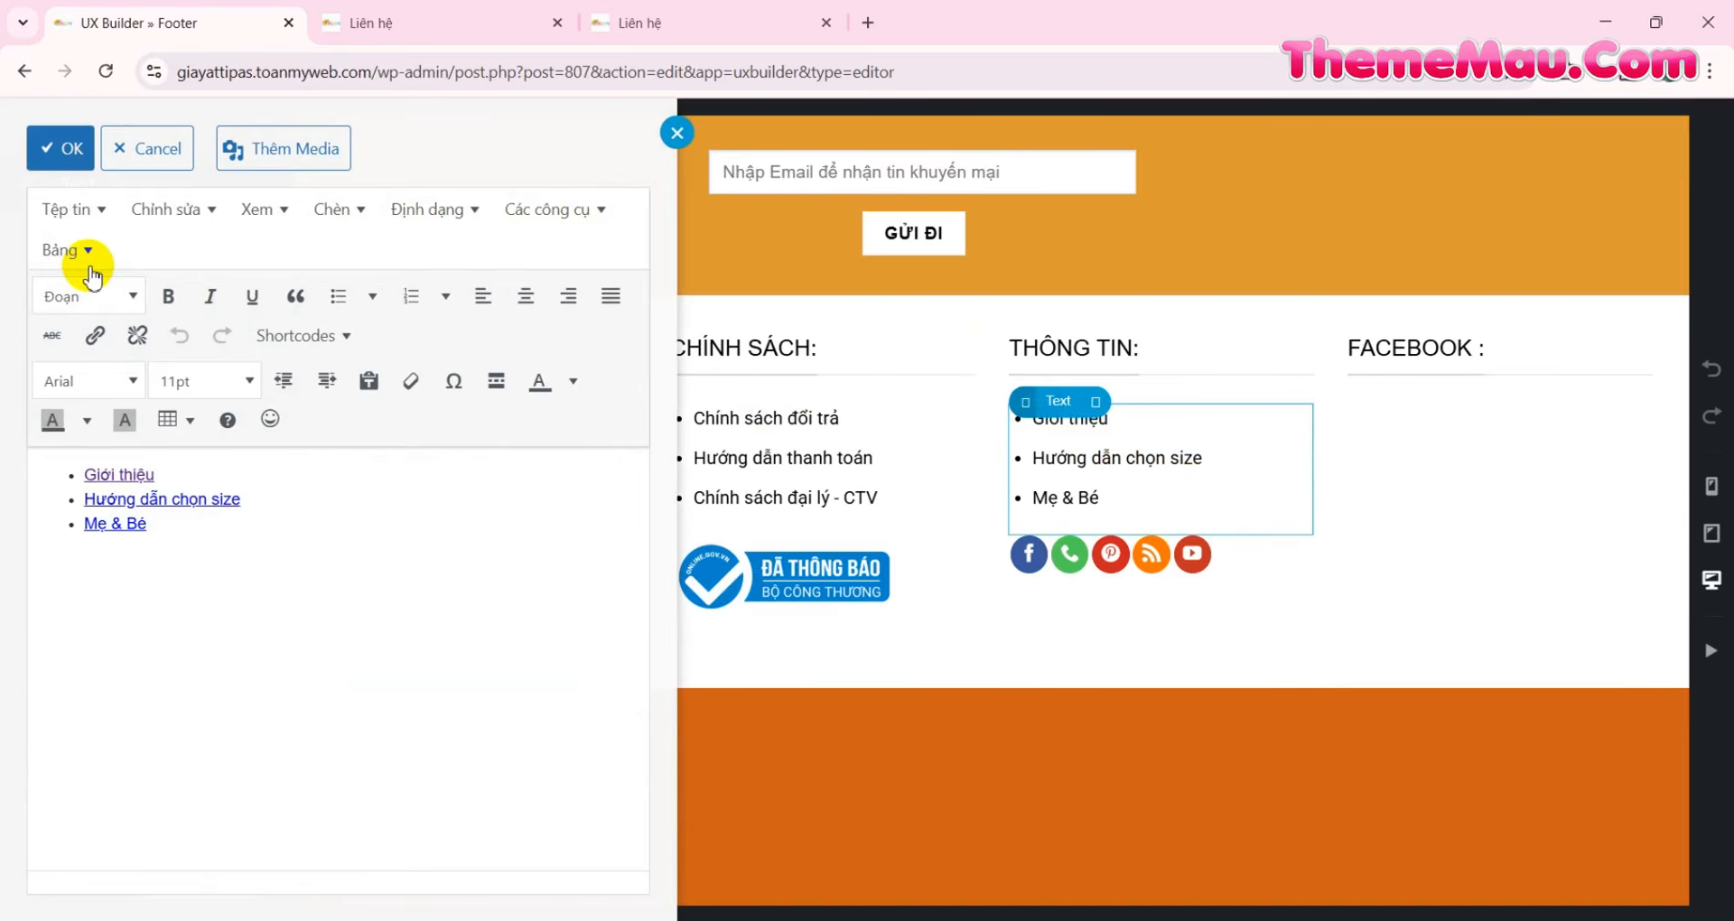
{"action": "left_click", "coordinate": [679, 136]}
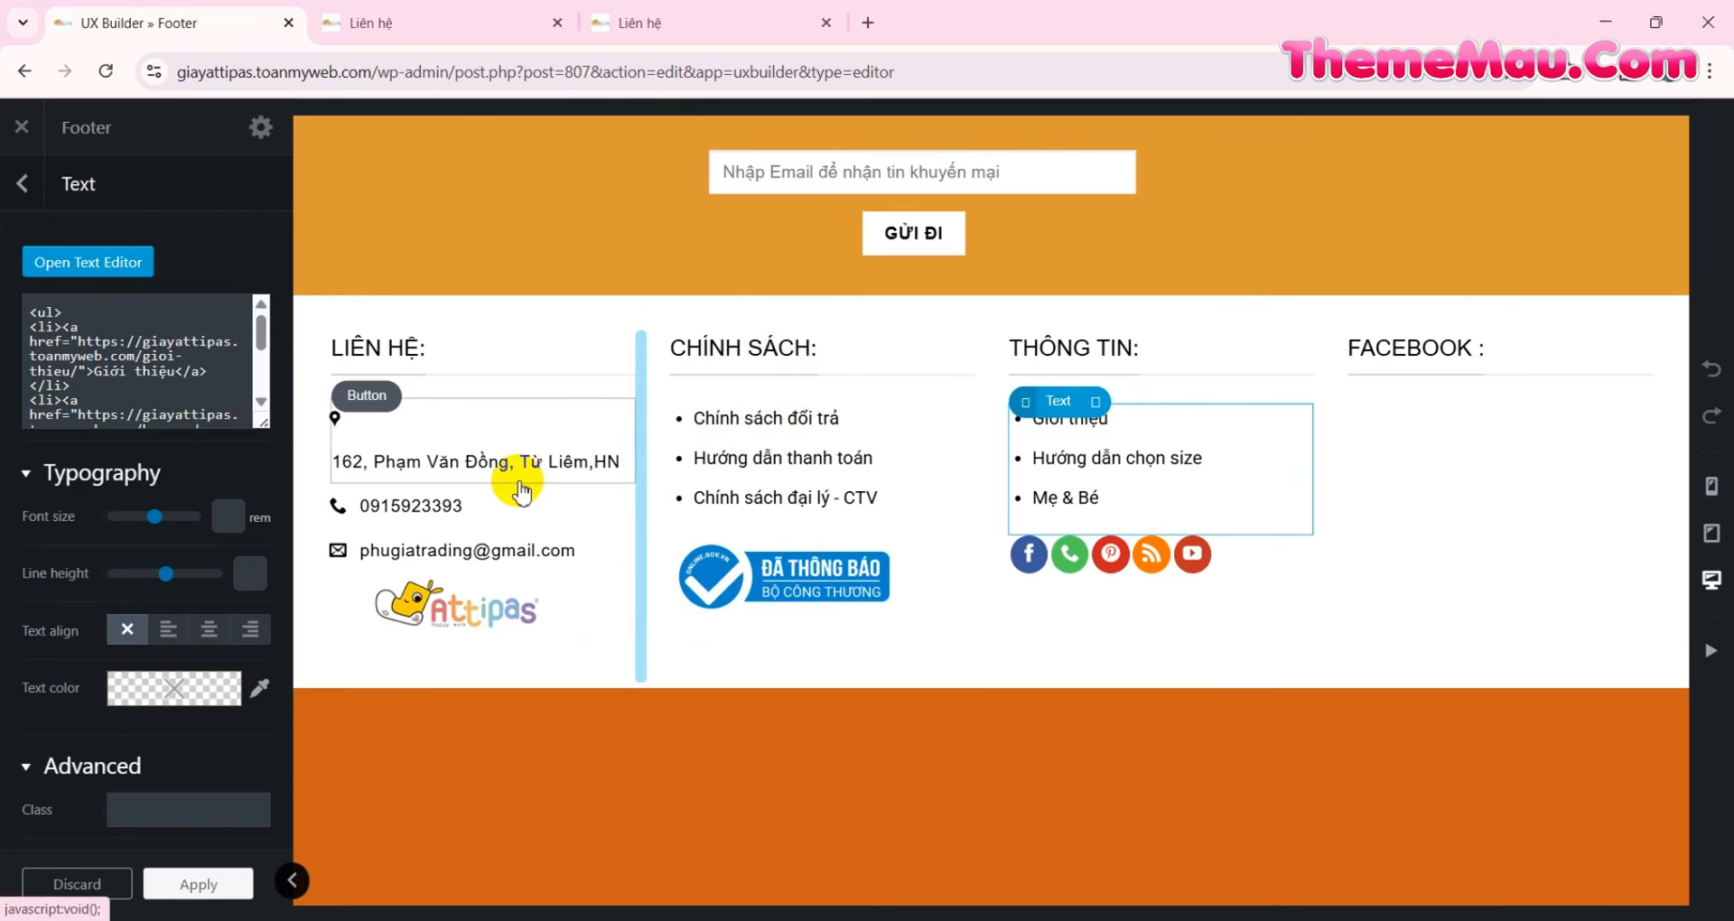
{"action": "left_click", "coordinate": [694, 438]}
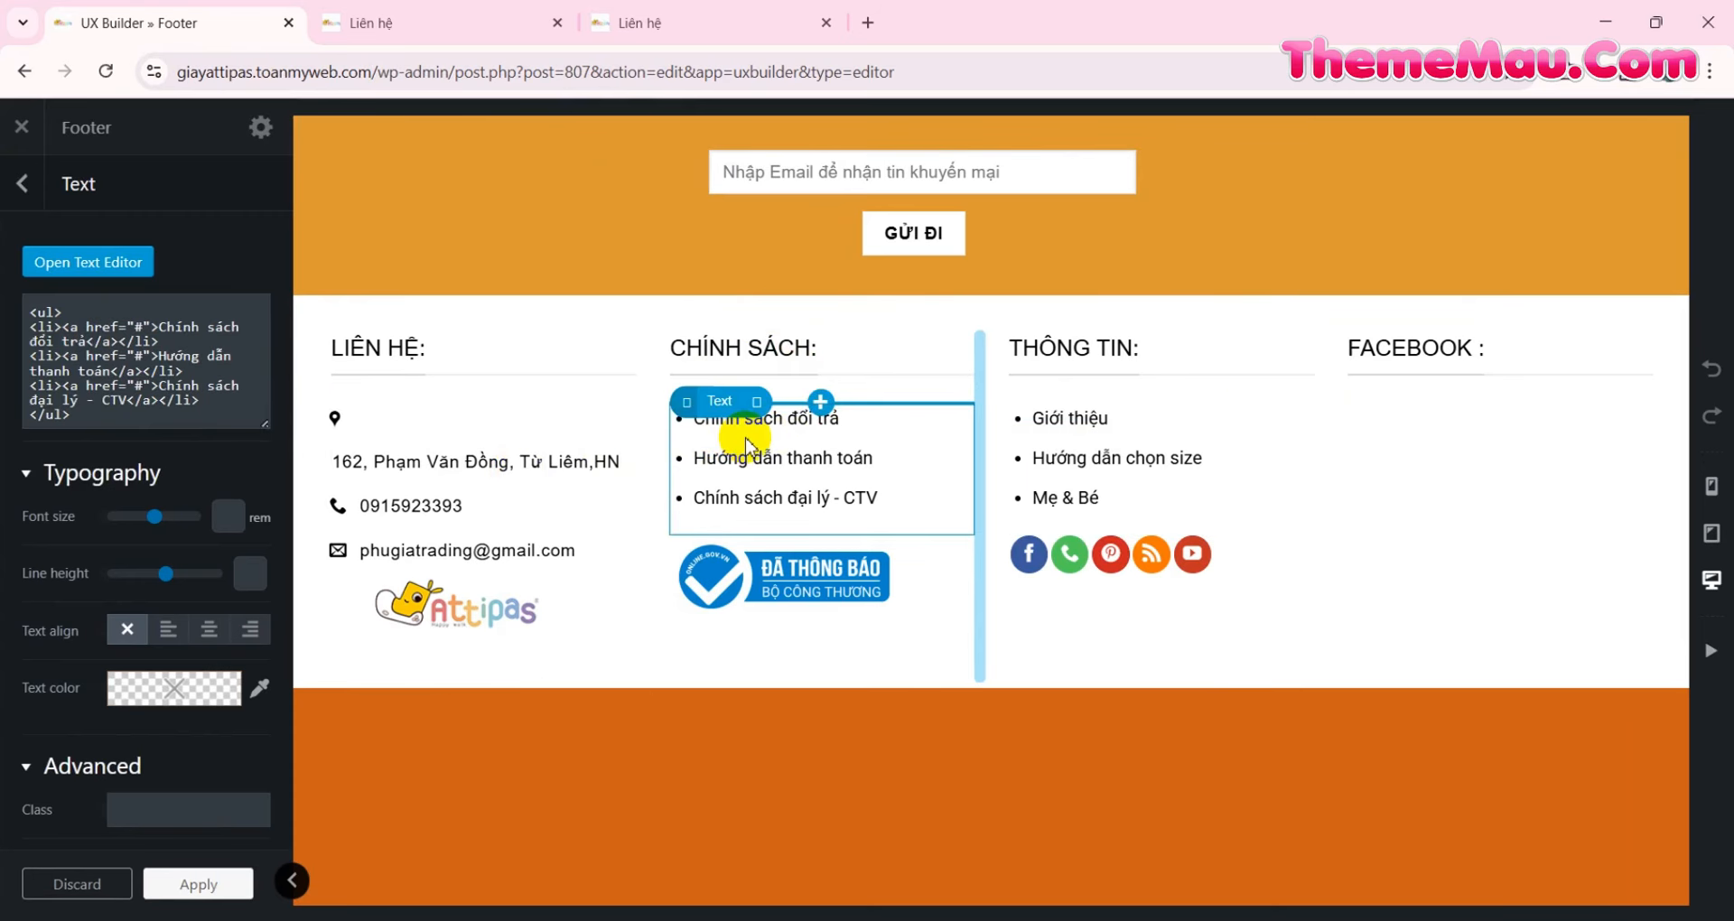
{"action": "left_click", "coordinate": [130, 262]}
{"action": "left_click", "coordinate": [673, 135]}
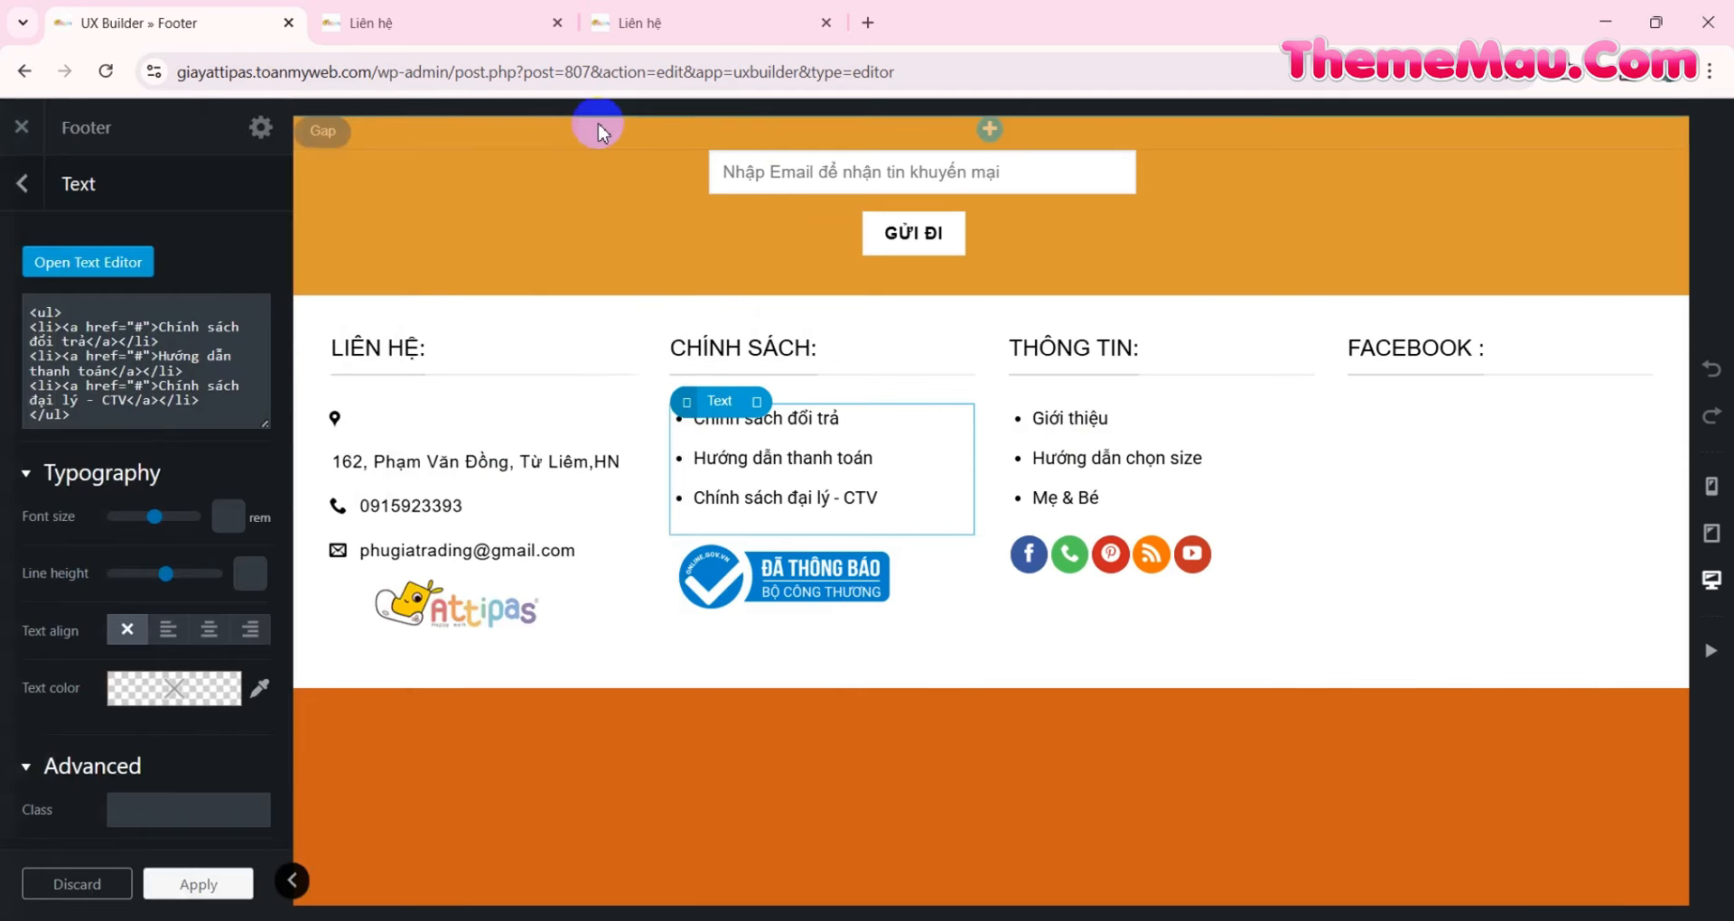
{"action": "left_click", "coordinate": [20, 128]}
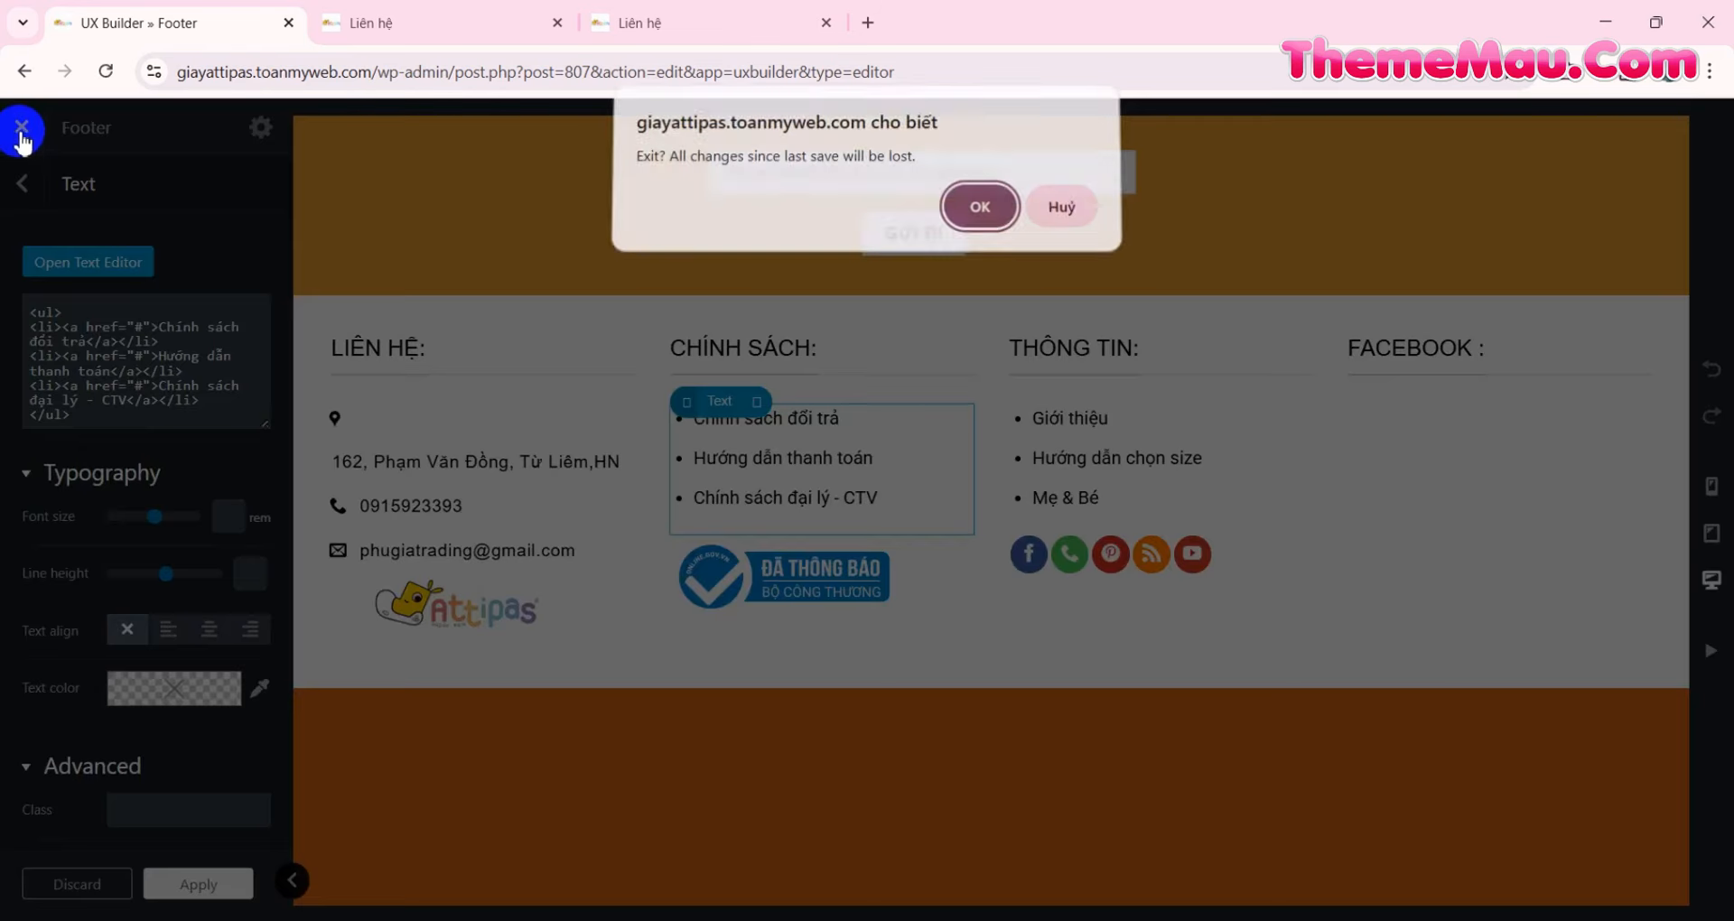
{"action": "left_click", "coordinate": [980, 215]}
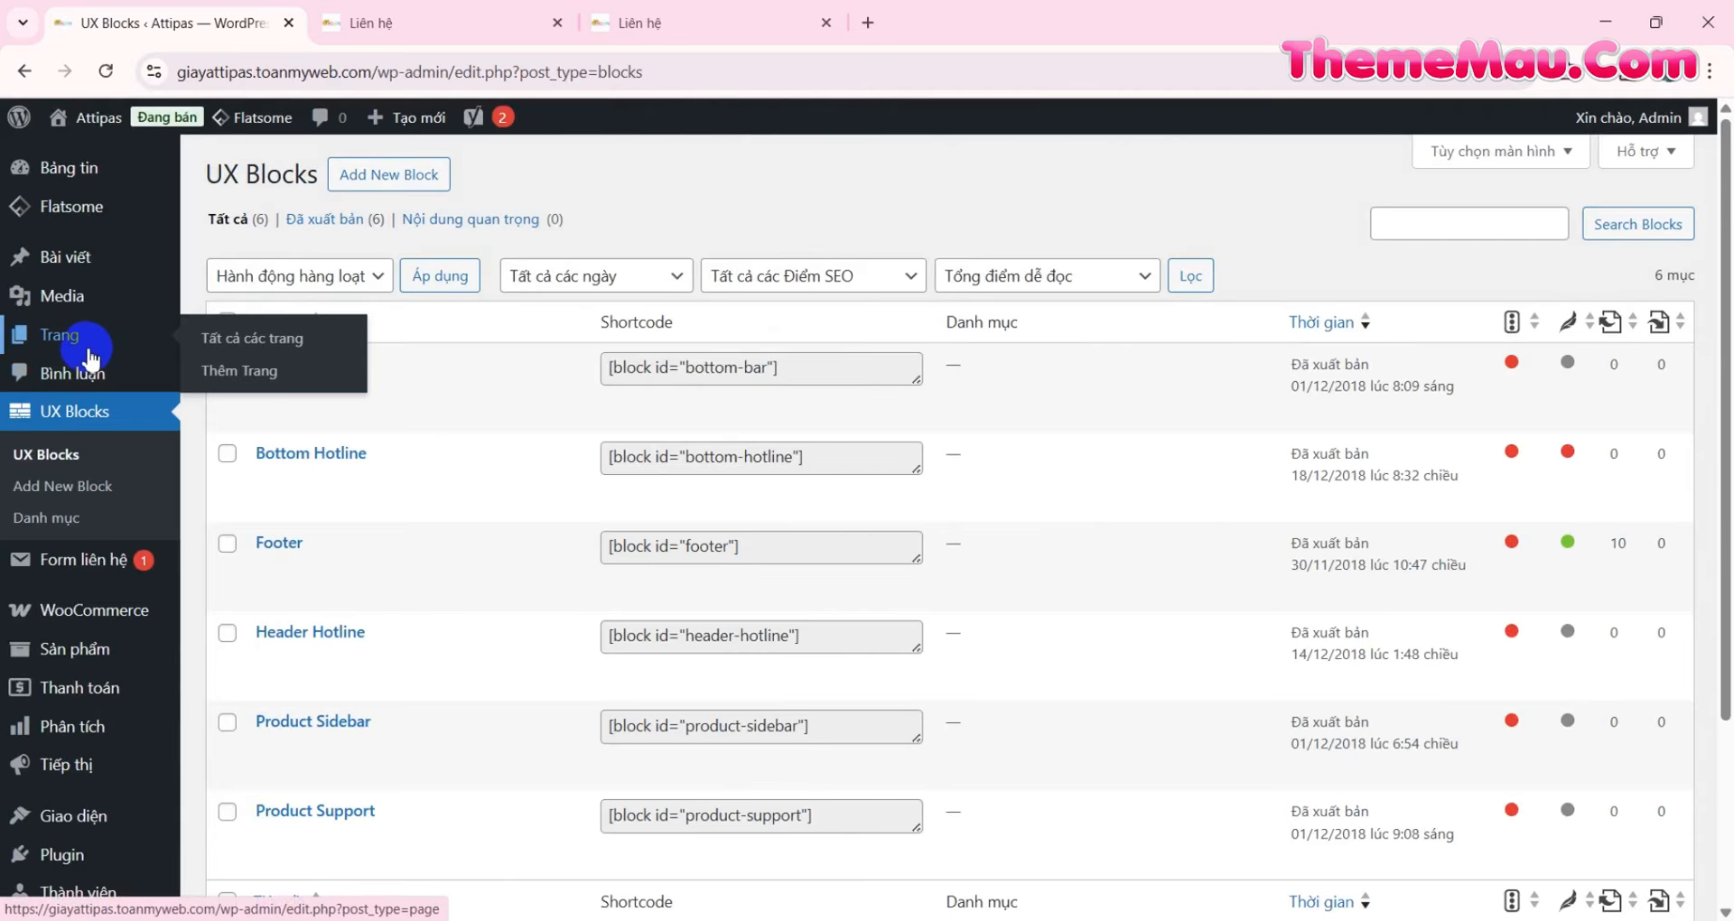
- List all posts in the admin and open "13 mẫu giày cho bé trai 1 tuổi đến 4 tuổi Hàn Quốc cực chất" for editing
{"action": "scroll", "coordinate": [85, 343], "scroll_direction": "down", "scroll_amount": 1}
{"action": "mouse_move", "coordinate": [79, 713]}
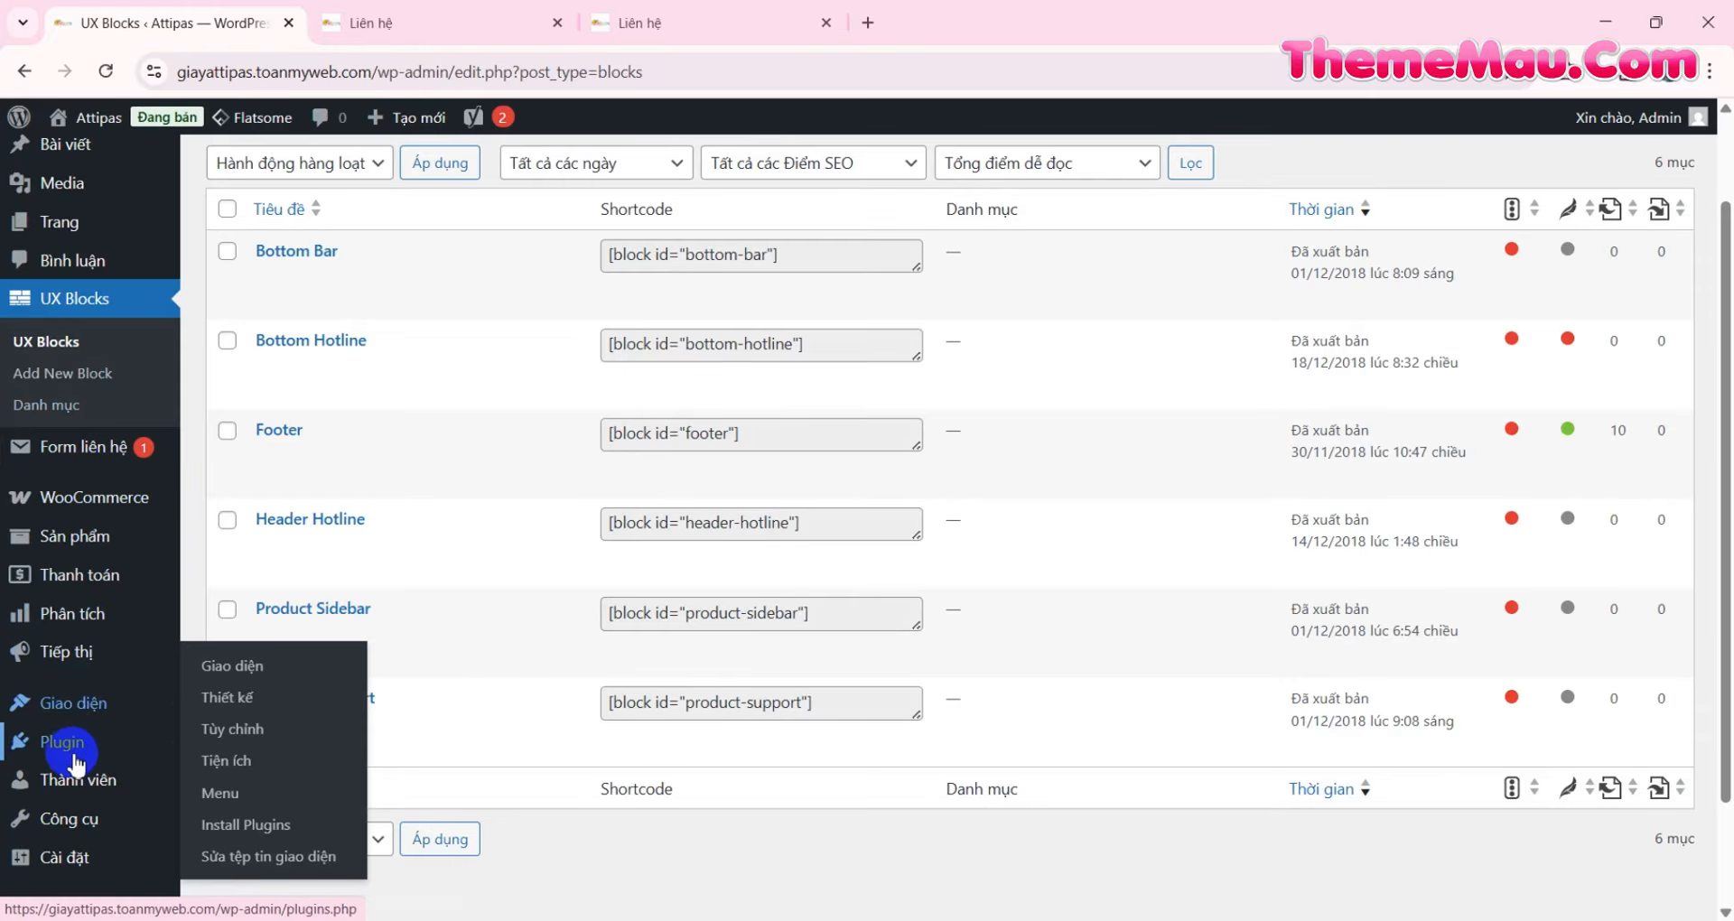
{"action": "mouse_move", "coordinate": [76, 763]}
{"action": "scroll", "coordinate": [78, 665], "scroll_direction": "up", "scroll_amount": 1}
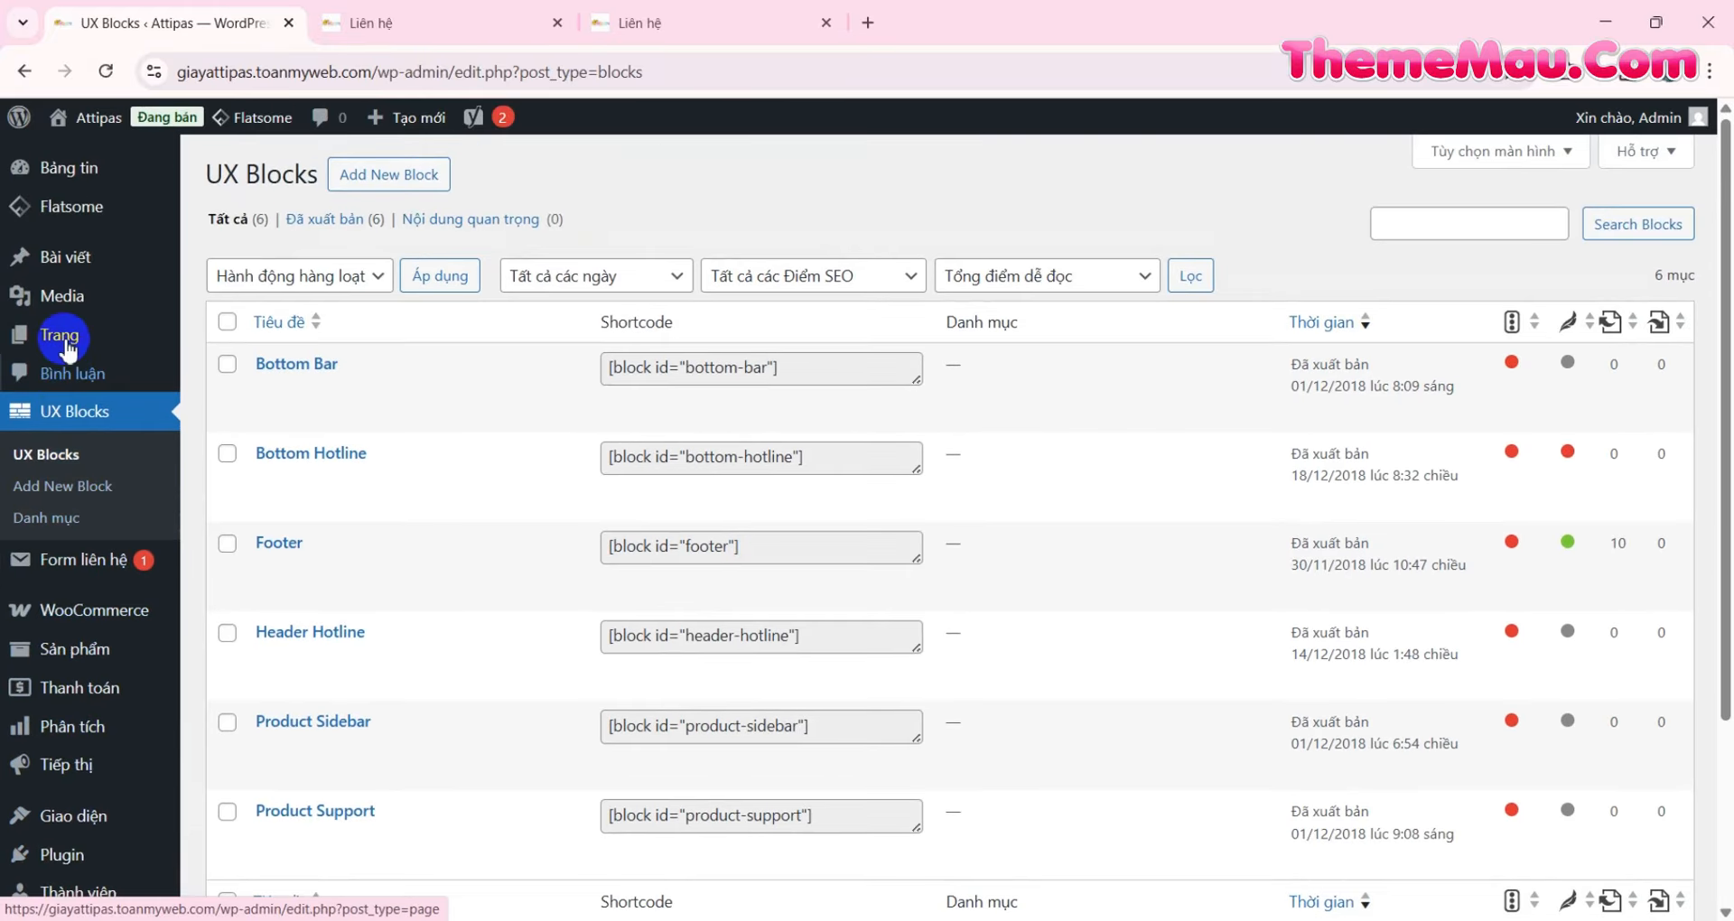
{"action": "mouse_move", "coordinate": [65, 271]}
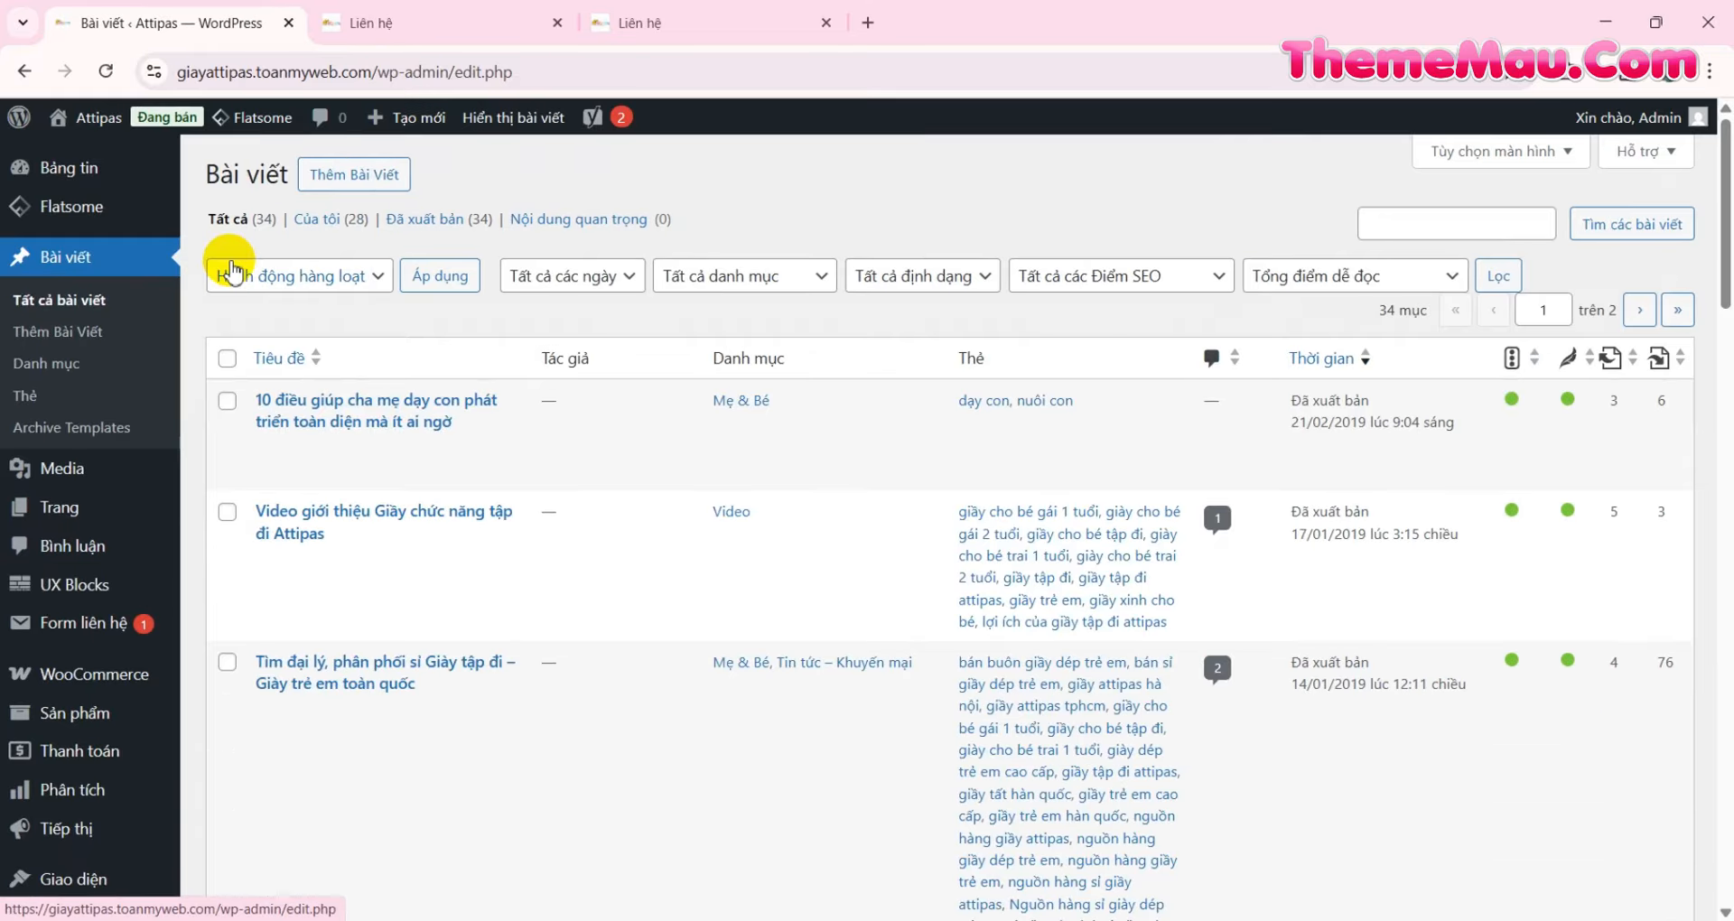
{"action": "scroll", "coordinate": [348, 398], "scroll_direction": "down", "scroll_amount": 2}
{"action": "scroll", "coordinate": [348, 403], "scroll_direction": "down", "scroll_amount": 2}
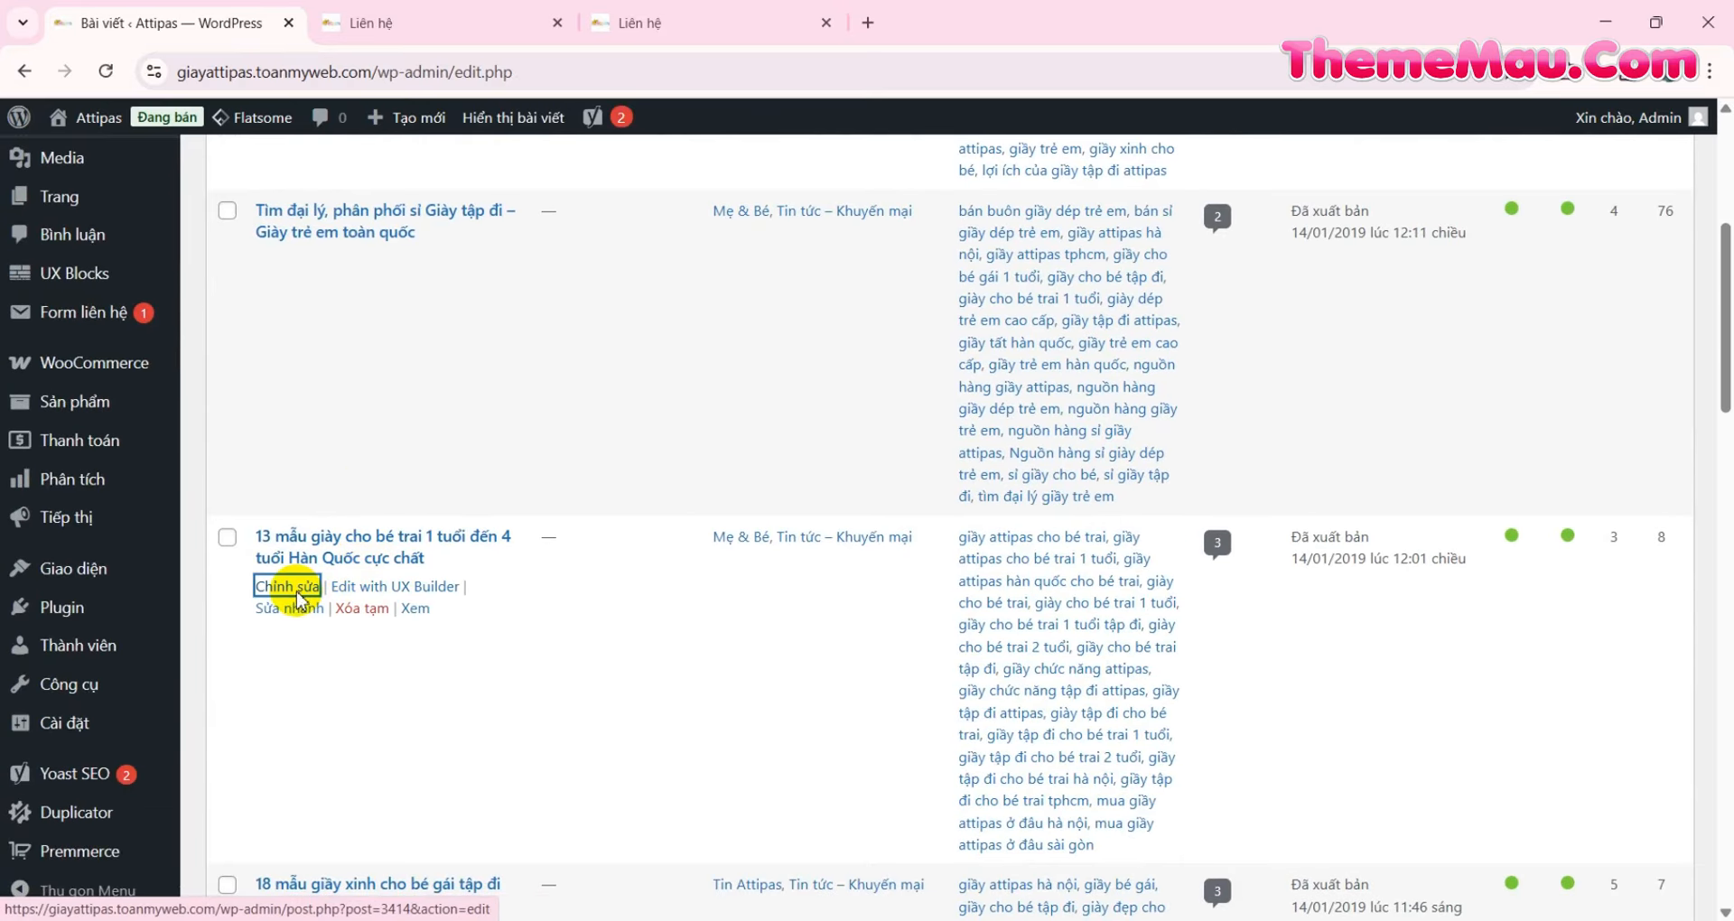
- Review the post's text and product images, categories, tags, featured image and Yoast SEO settings in the post editor
{"action": "scroll", "coordinate": [690, 476], "scroll_direction": "down", "scroll_amount": 5}
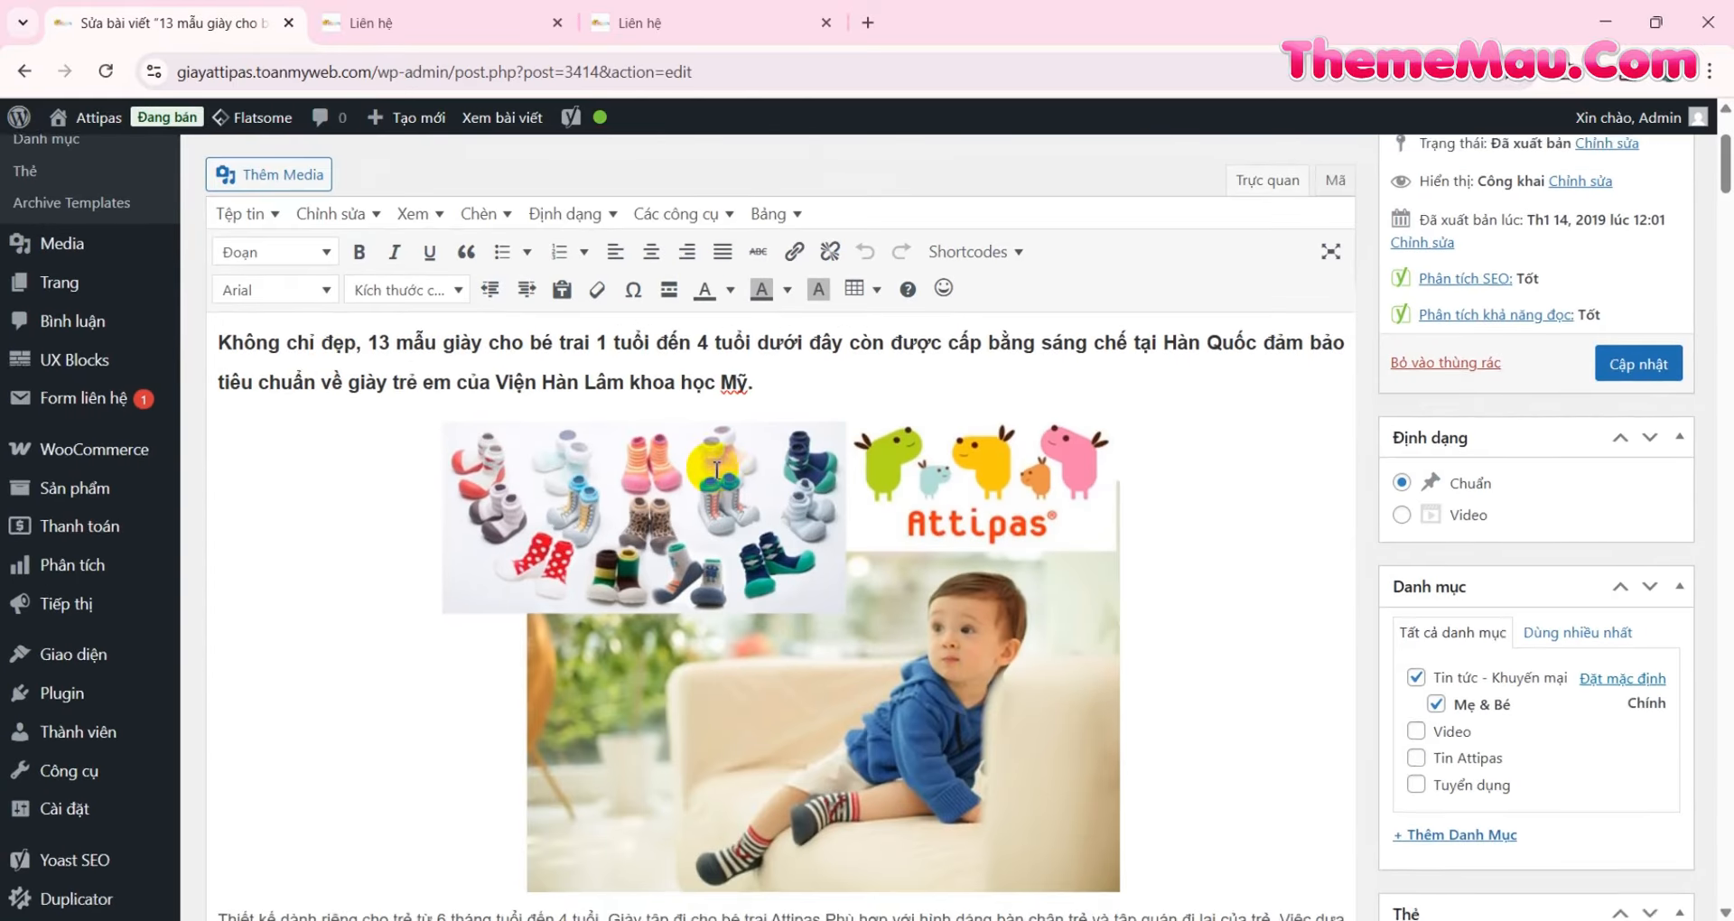
{"action": "scroll", "coordinate": [716, 470], "scroll_direction": "down", "scroll_amount": 15}
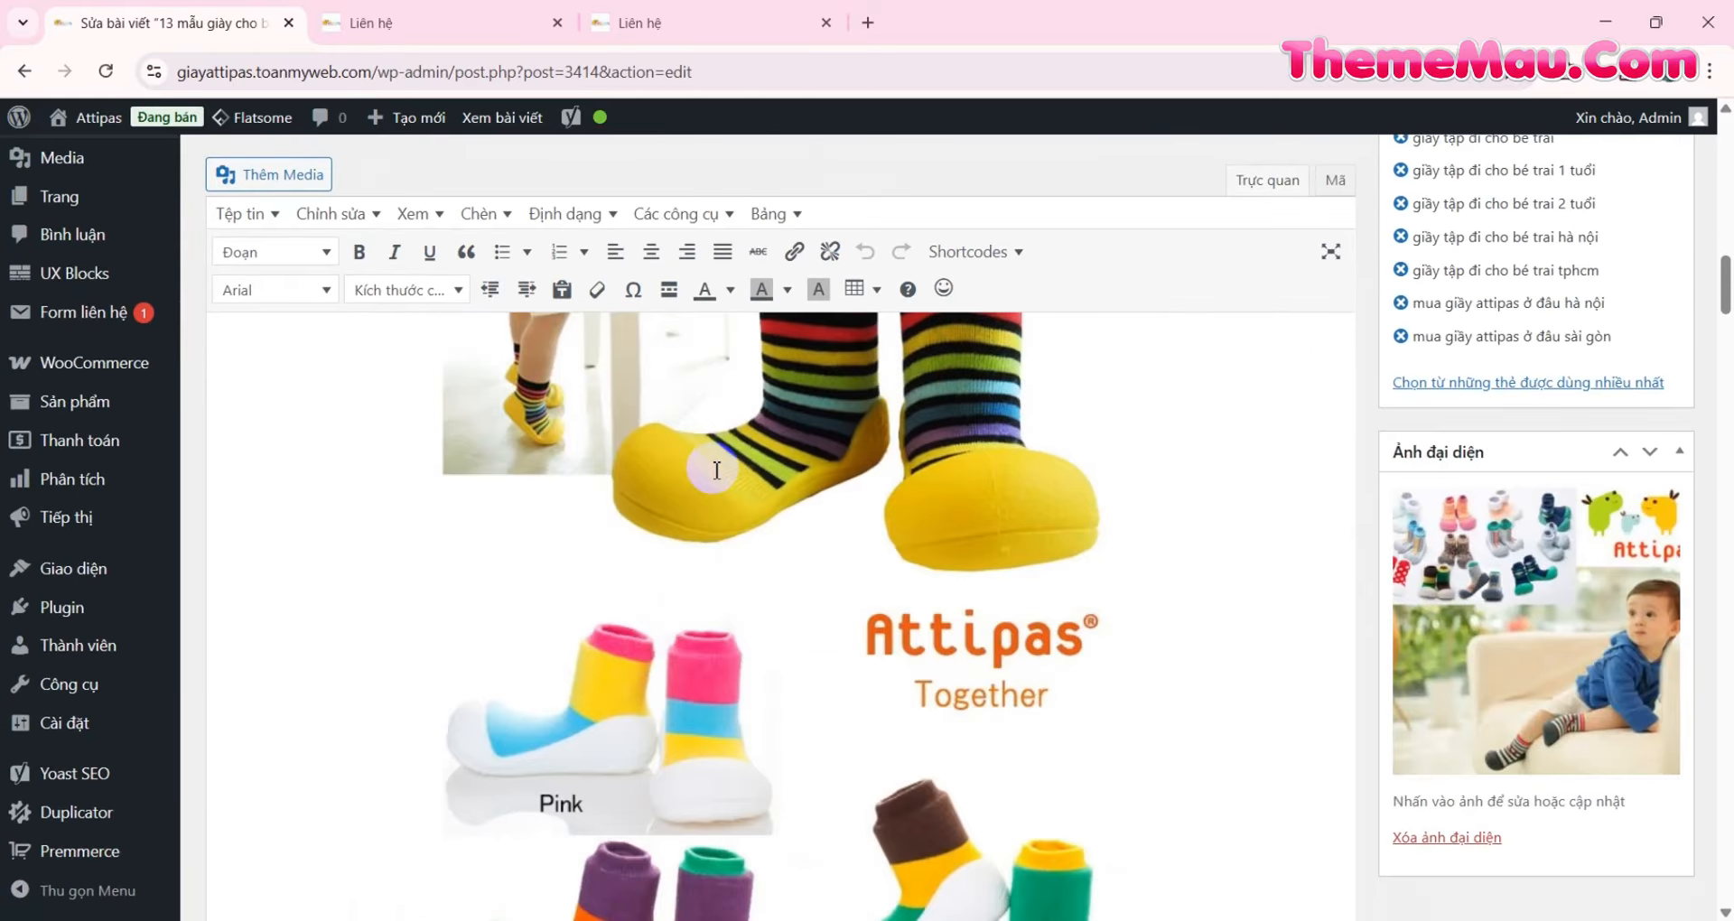
{"action": "scroll", "coordinate": [716, 469], "scroll_direction": "down", "scroll_amount": 15}
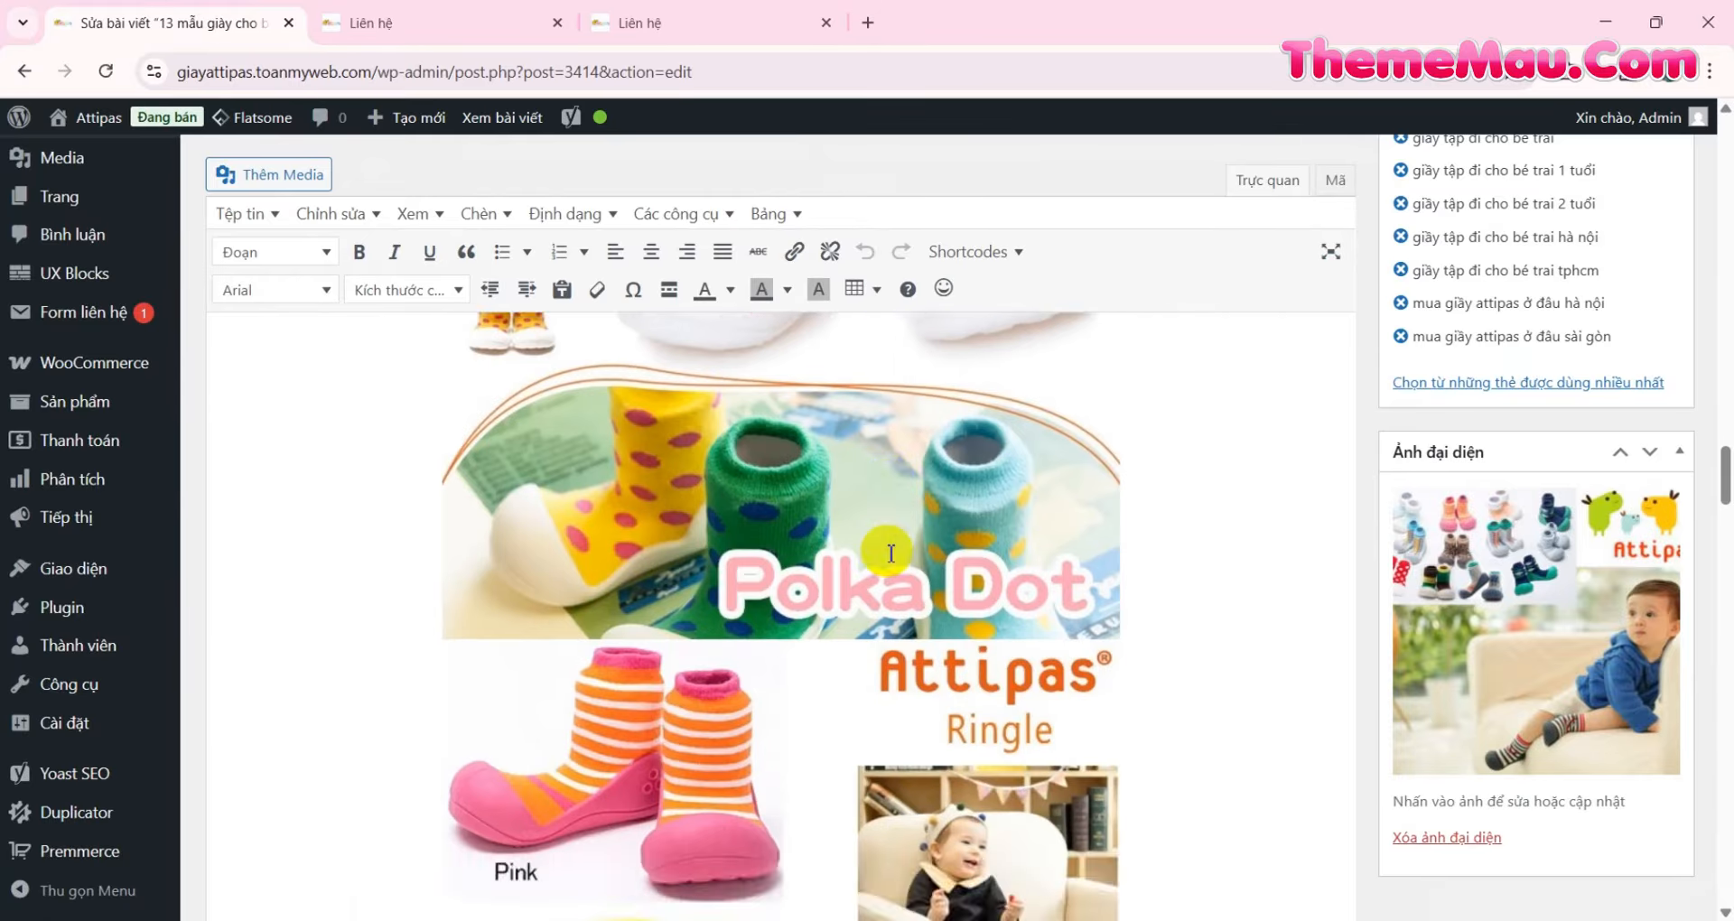
{"action": "scroll", "coordinate": [892, 555], "scroll_direction": "down", "scroll_amount": 15}
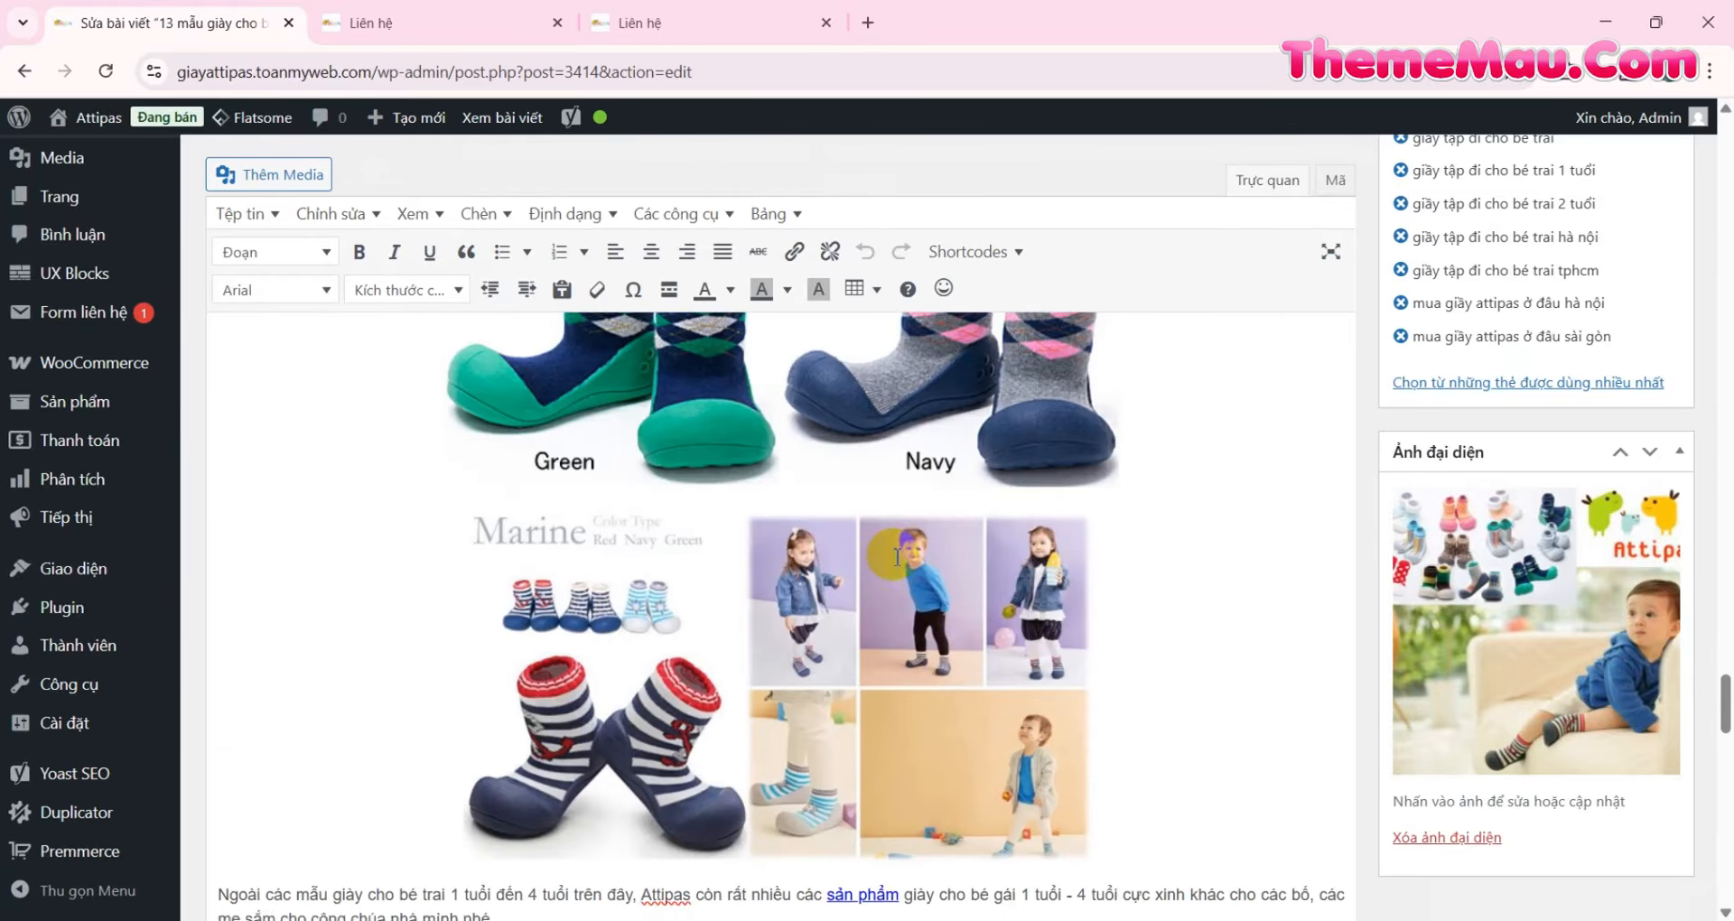
{"action": "scroll", "coordinate": [901, 556], "scroll_direction": "down", "scroll_amount": 15}
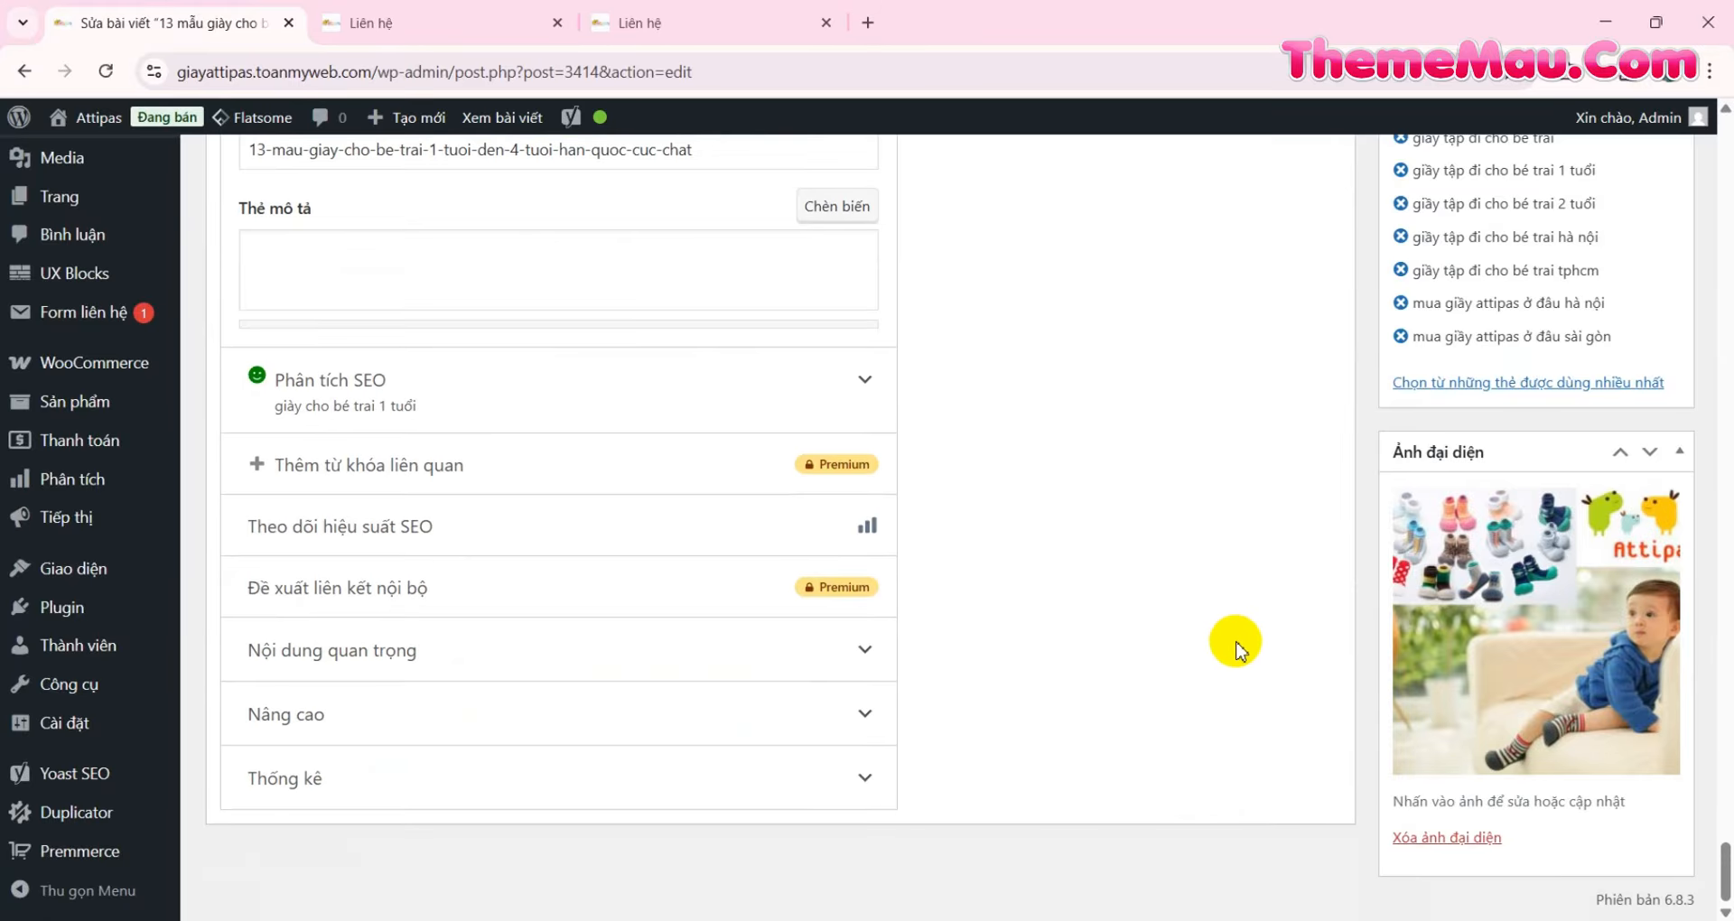